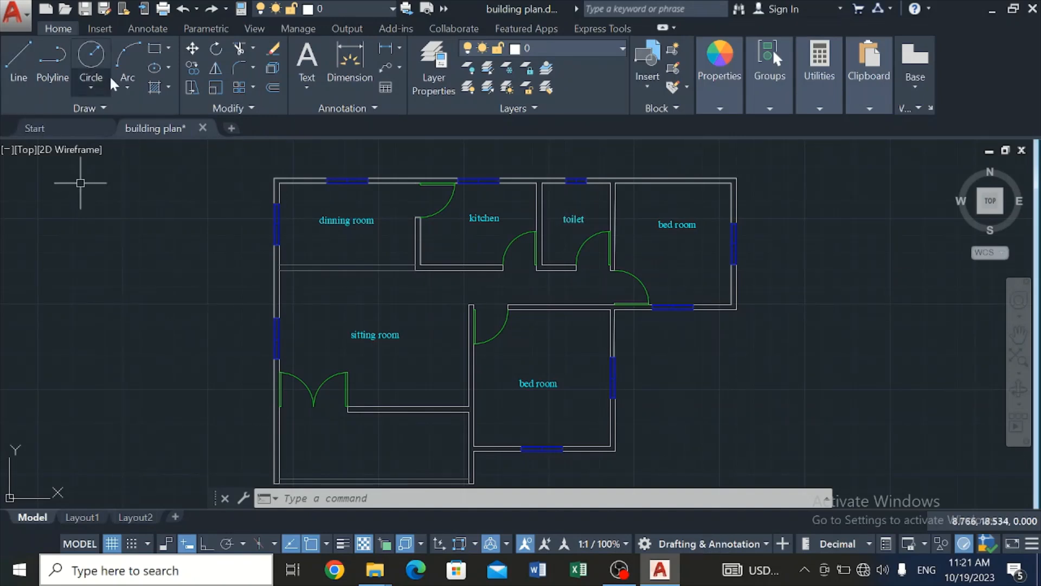
Start a polyline at the plan's upper-right outer corner and, with Ortho on, trace the top exterior wall to the dining room's outer corner
{"action": "left_click", "coordinate": [52, 54]}
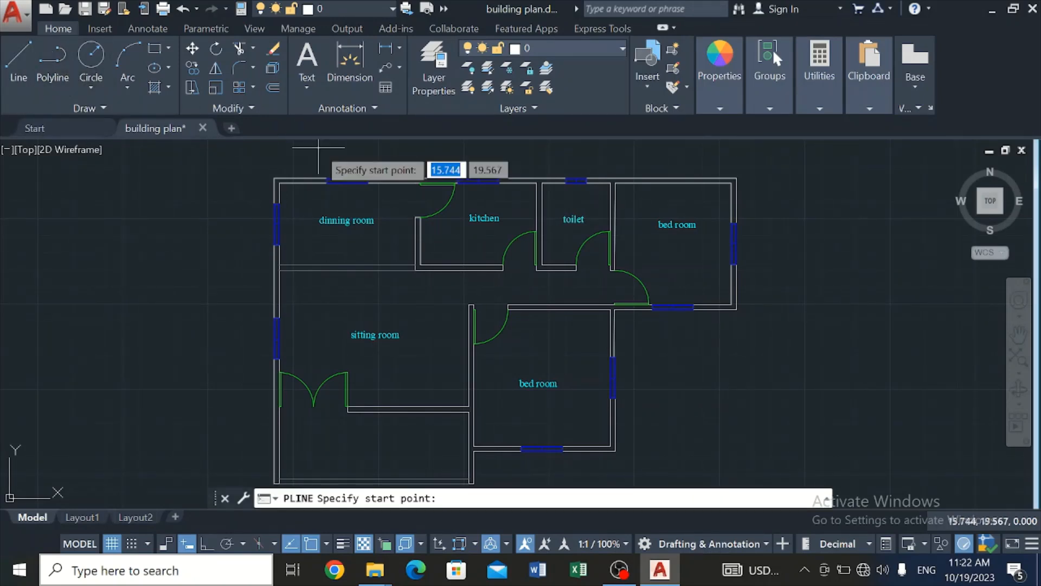
{"action": "left_click", "coordinate": [736, 178]}
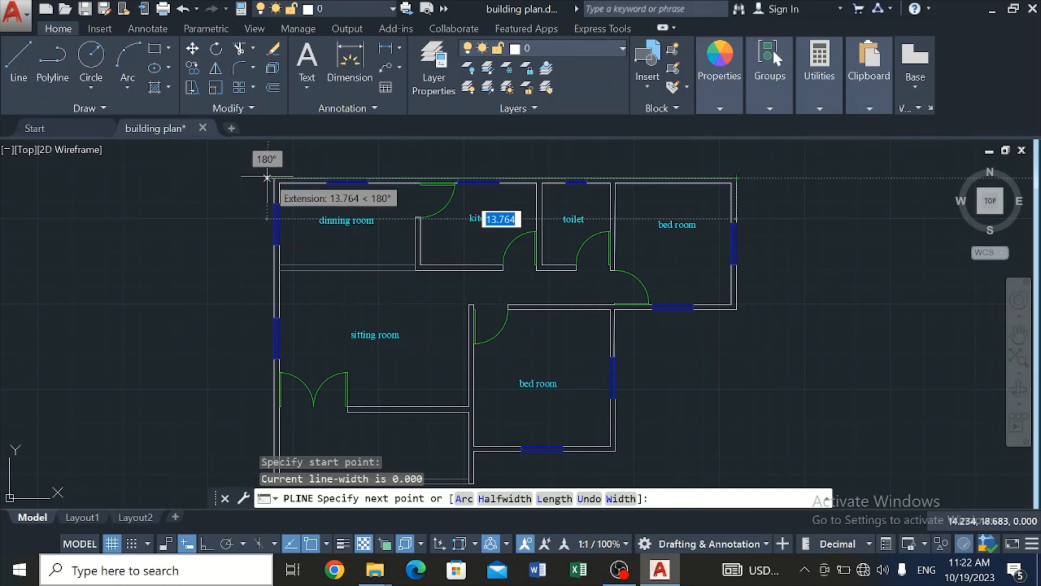
{"action": "scroll", "coordinate": [268, 177], "scroll_direction": "up", "scroll_amount": 4}
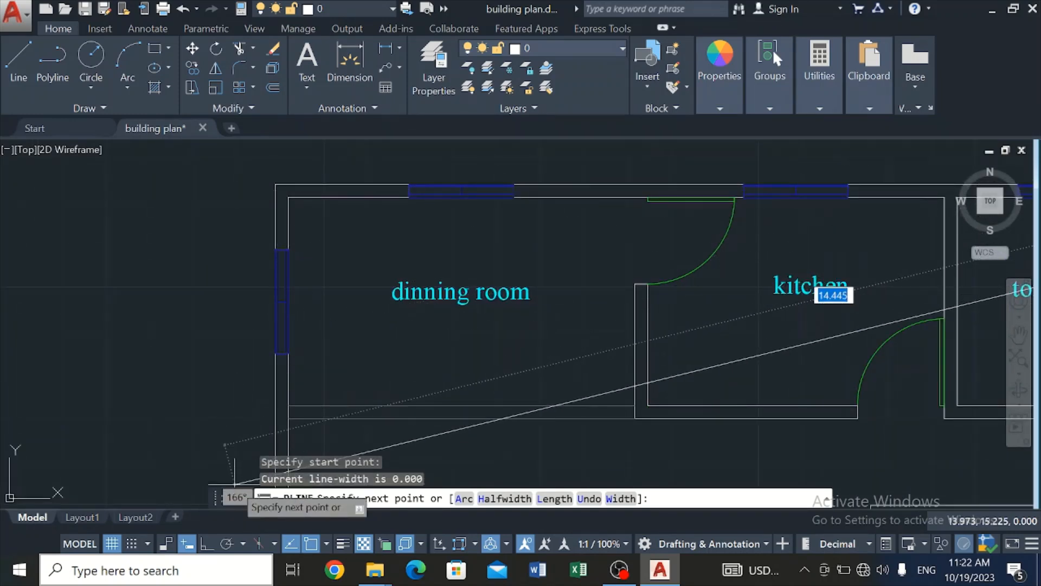
{"action": "left_click", "coordinate": [206, 543]}
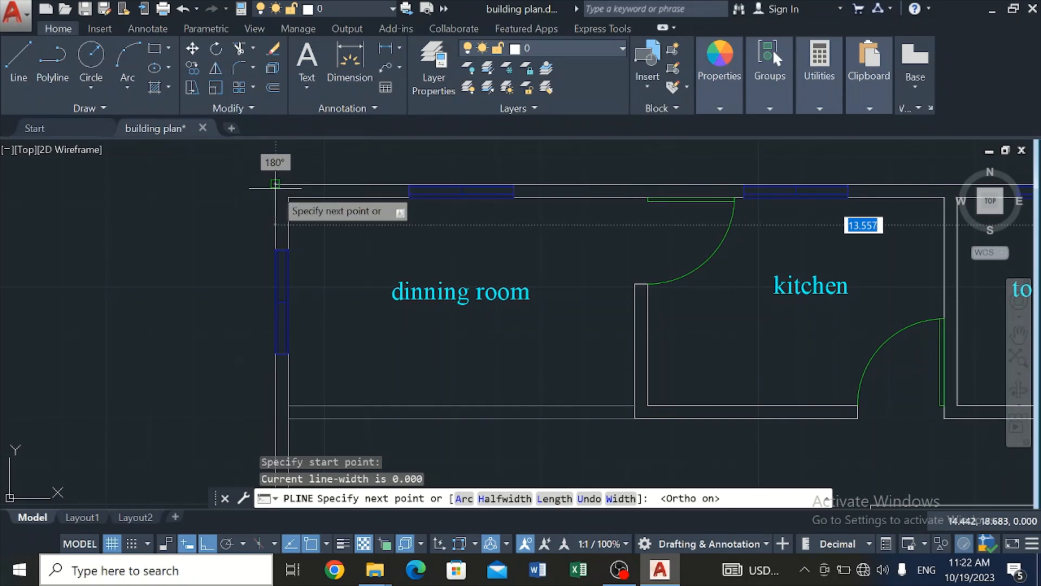
{"action": "left_click", "coordinate": [275, 184]}
Continue the polyline down the left exterior wall, along the bottom edge below the sitting room, and up to the lower bedroom's bottom wall
{"action": "scroll", "coordinate": [269, 325], "scroll_direction": "down", "scroll_amount": 6}
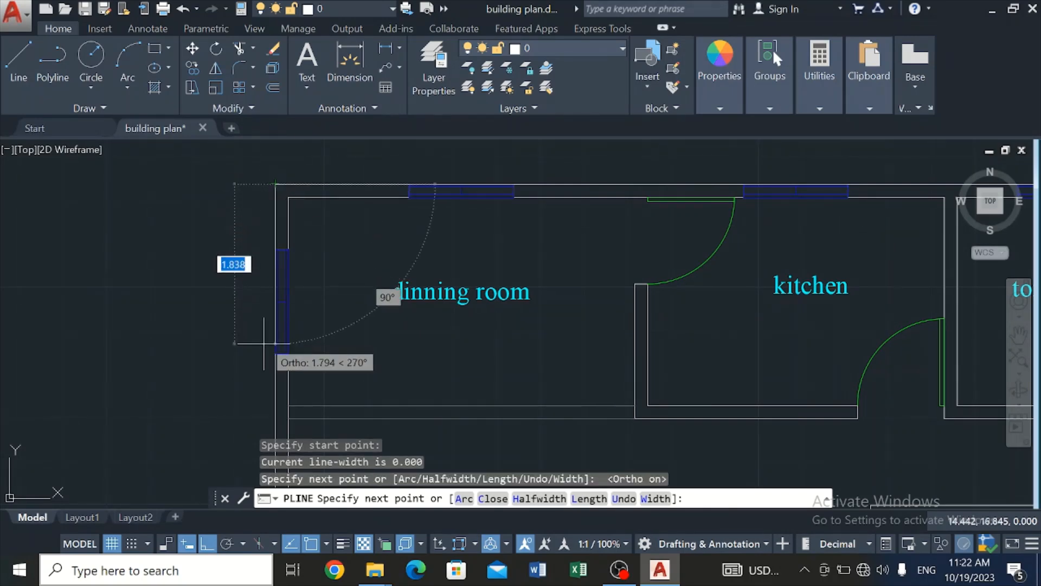
{"action": "scroll", "coordinate": [270, 423], "scroll_direction": "up", "scroll_amount": 4}
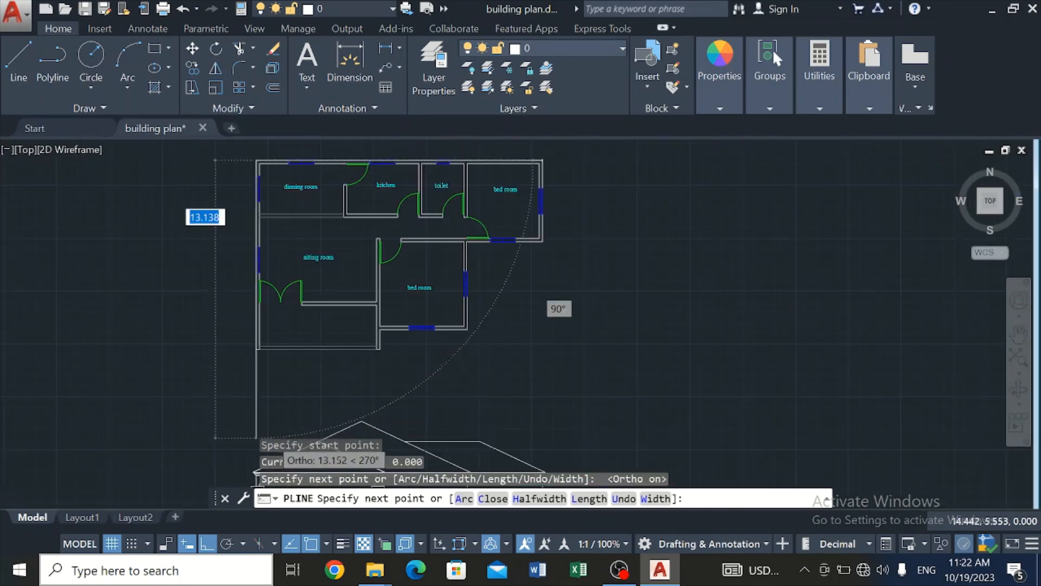
{"action": "scroll", "coordinate": [243, 298], "scroll_direction": "up", "scroll_amount": 3}
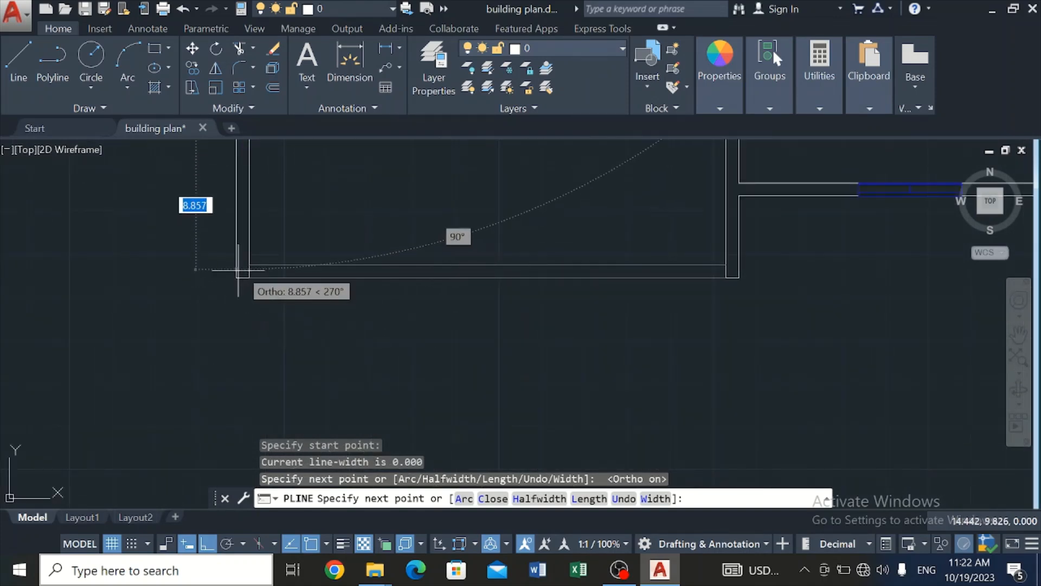
{"action": "left_click", "coordinate": [236, 278]}
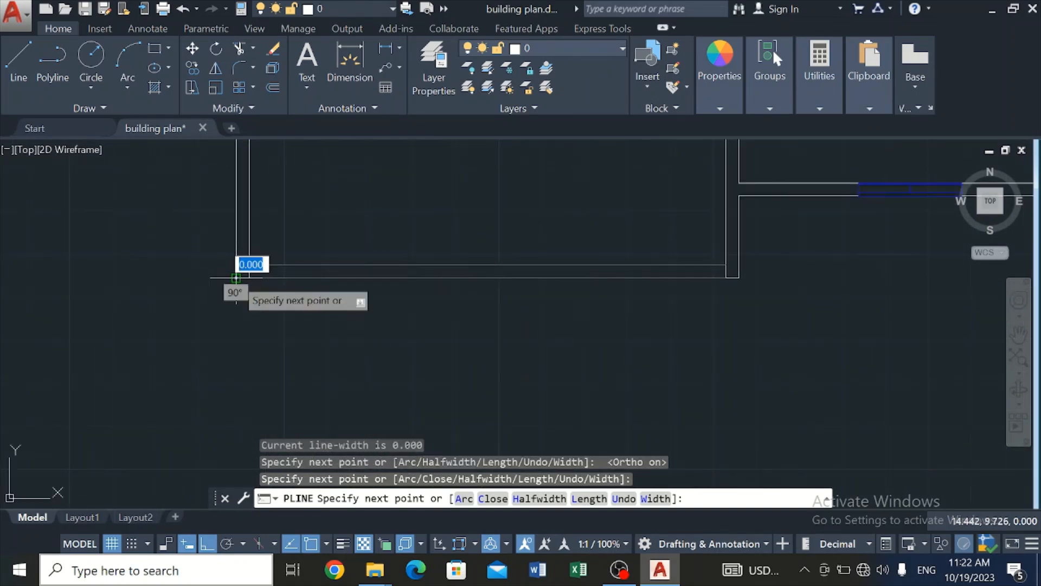
{"action": "left_click", "coordinate": [738, 278]}
{"action": "left_click", "coordinate": [738, 195]}
Trace the lower bedroom's bottom and right exterior walls up to the inside corner with the upper bedroom
{"action": "scroll", "coordinate": [739, 195], "scroll_direction": "down", "scroll_amount": 4}
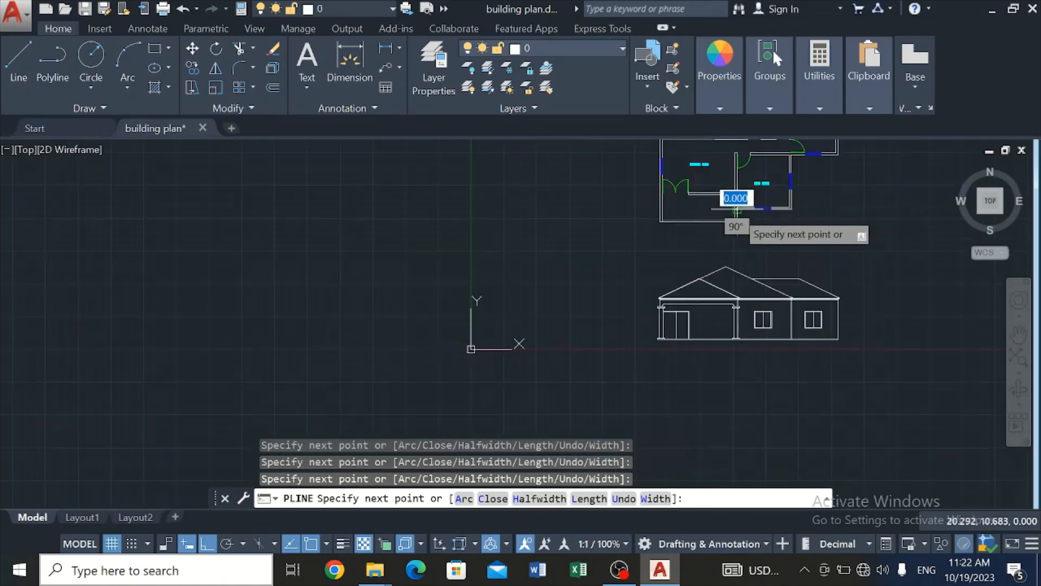
{"action": "scroll", "coordinate": [819, 208], "scroll_direction": "up", "scroll_amount": 7}
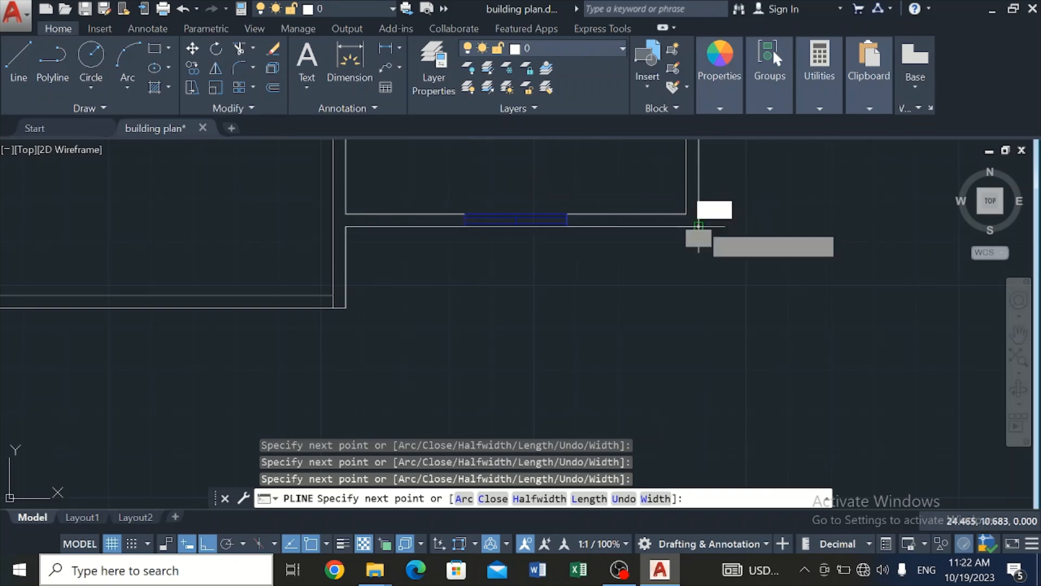
{"action": "scroll", "coordinate": [704, 222], "scroll_direction": "down", "scroll_amount": 5}
{"action": "scroll", "coordinate": [700, 232], "scroll_direction": "down", "scroll_amount": 4}
{"action": "scroll", "coordinate": [698, 222], "scroll_direction": "up", "scroll_amount": 9}
{"action": "scroll", "coordinate": [659, 191], "scroll_direction": "up", "scroll_amount": 7}
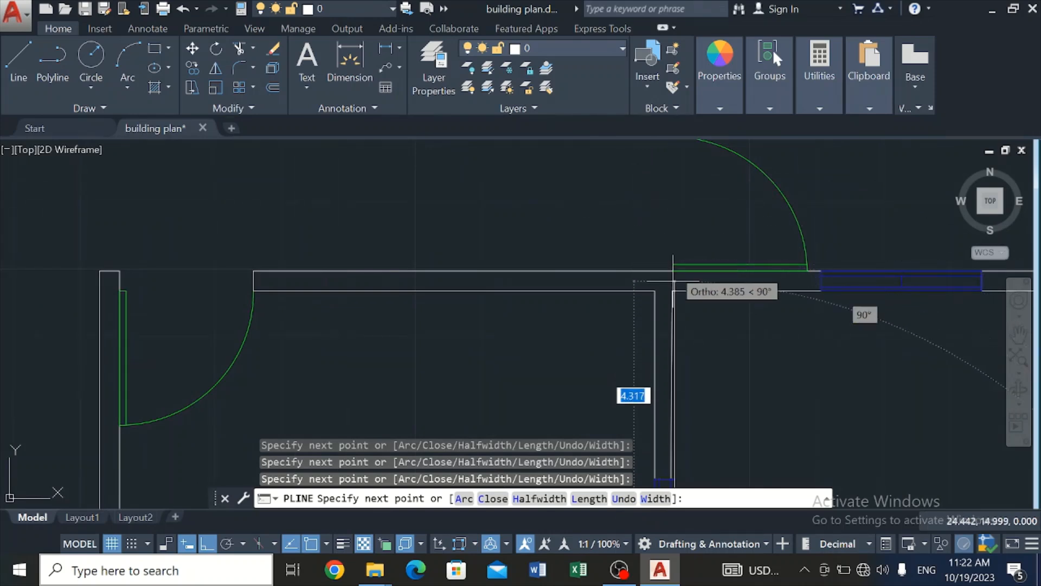
{"action": "scroll", "coordinate": [675, 291], "scroll_direction": "up", "scroll_amount": 4}
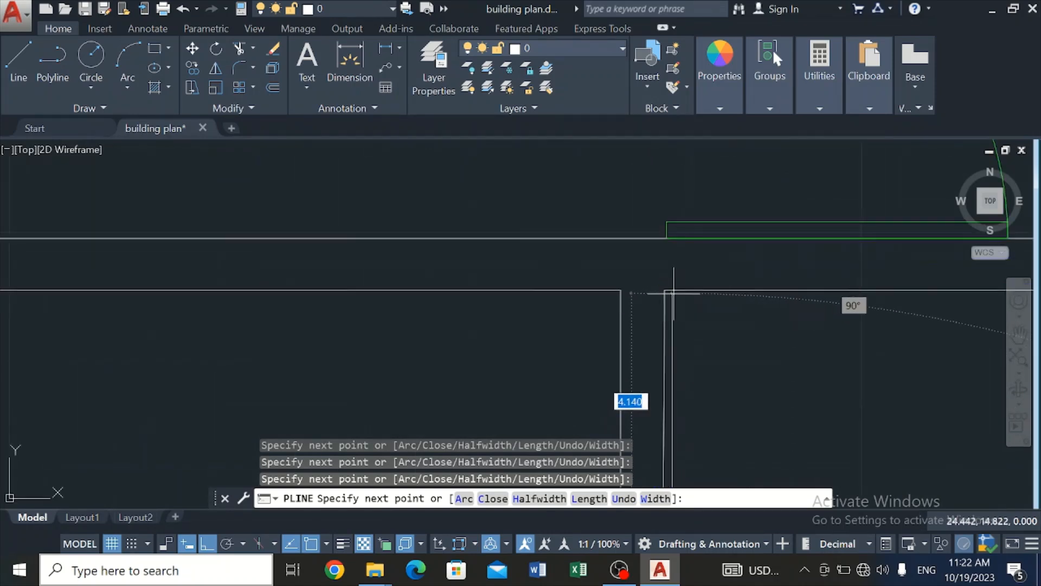
{"action": "left_click", "coordinate": [664, 290]}
Trace the upper bedroom's bottom and right exterior walls back to the starting corner and end the polyline
{"action": "scroll", "coordinate": [704, 298], "scroll_direction": "down", "scroll_amount": 4}
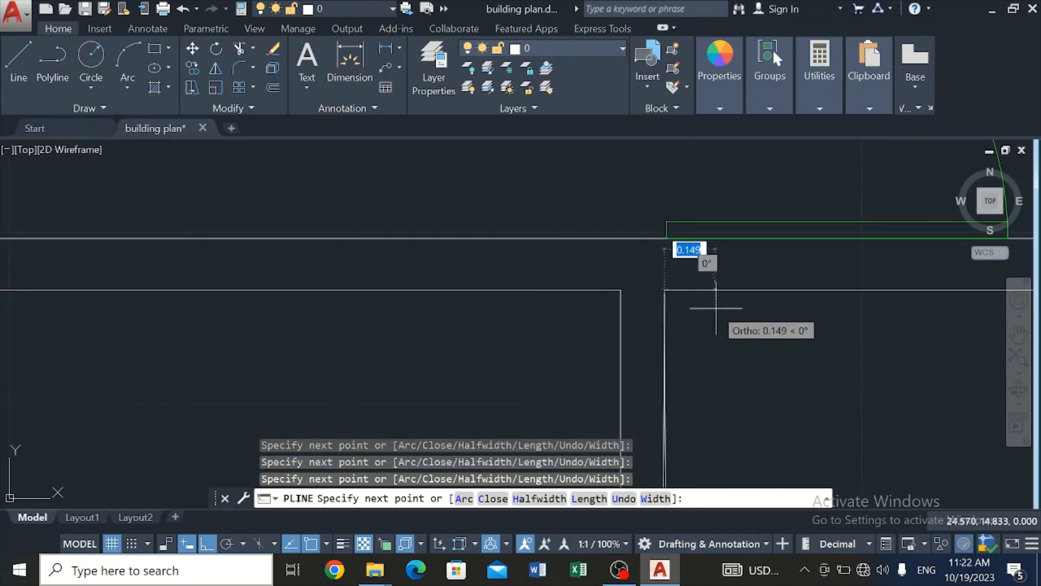
{"action": "scroll", "coordinate": [827, 290], "scroll_direction": "down", "scroll_amount": 5}
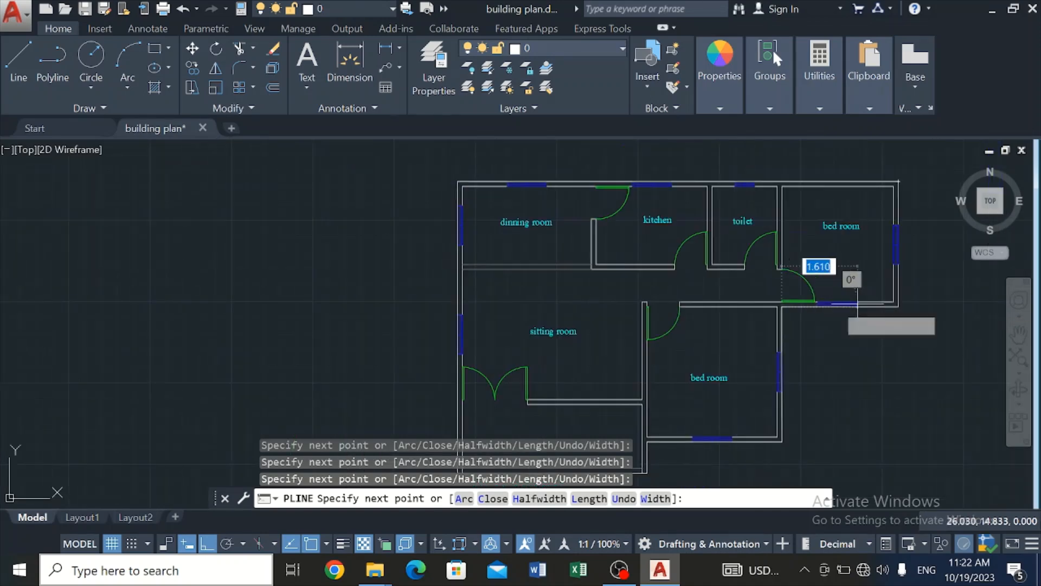
{"action": "scroll", "coordinate": [894, 289], "scroll_direction": "up", "scroll_amount": 5}
{"action": "scroll", "coordinate": [894, 289], "scroll_direction": "up", "scroll_amount": 4}
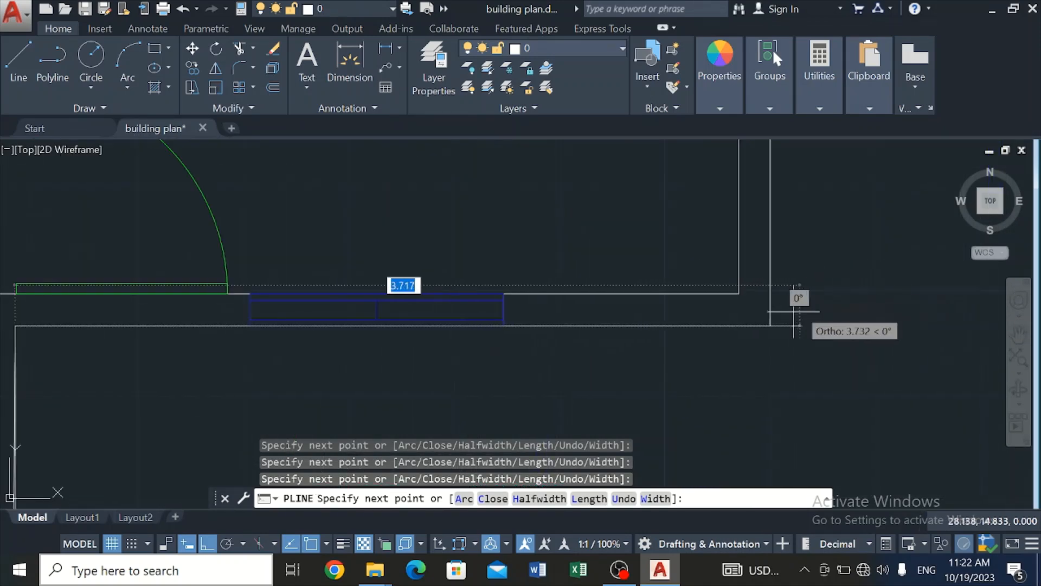
{"action": "scroll", "coordinate": [773, 303], "scroll_direction": "up", "scroll_amount": 4}
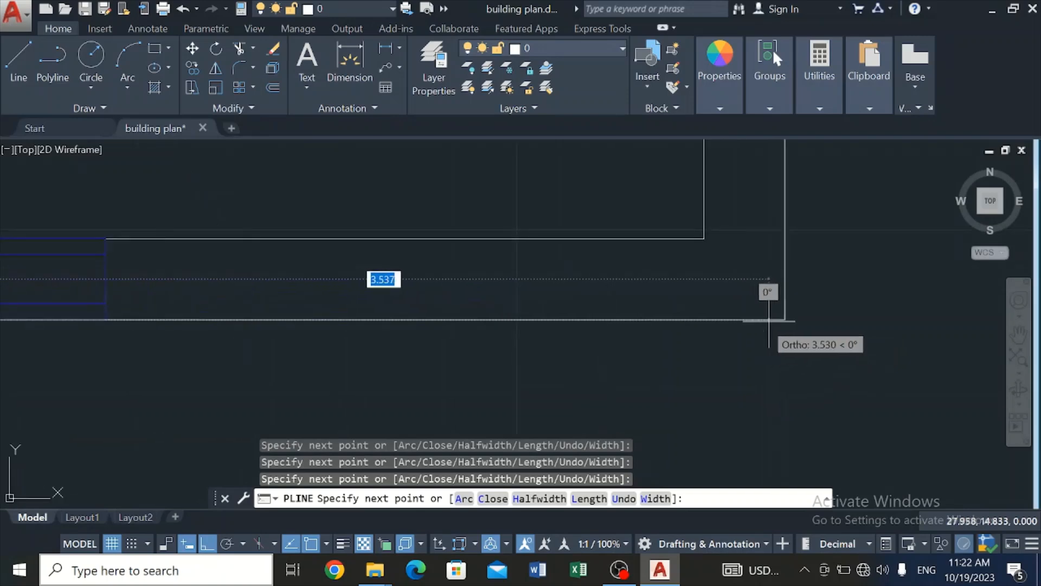
{"action": "scroll", "coordinate": [785, 320], "scroll_direction": "down", "scroll_amount": 6}
{"action": "scroll", "coordinate": [787, 241], "scroll_direction": "up", "scroll_amount": 8}
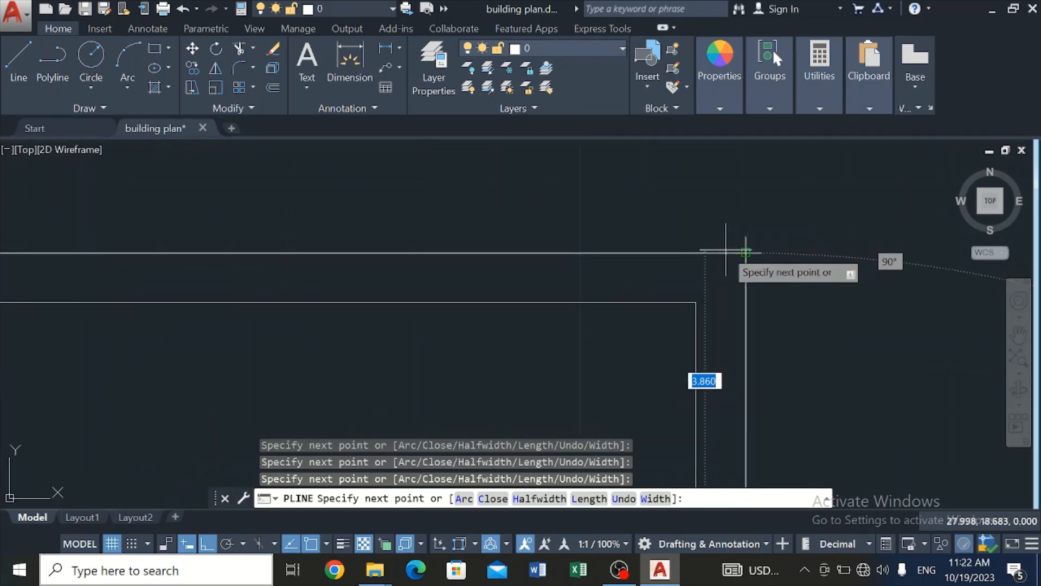
{"action": "scroll", "coordinate": [744, 249], "scroll_direction": "up", "scroll_amount": 4}
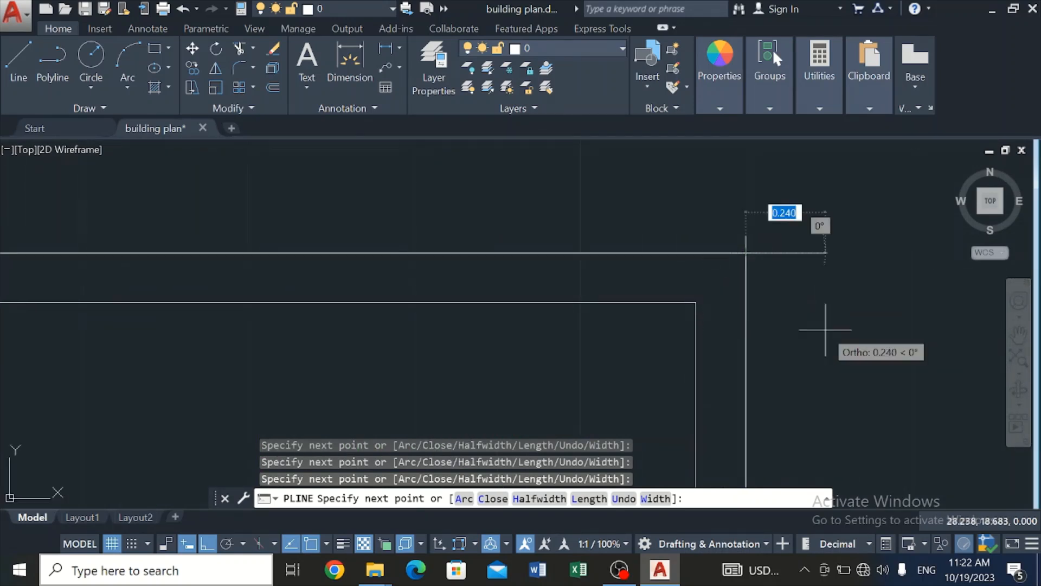
{"action": "key", "text": "Escape"}
Move the traced exterior outline about 45 units horizontally to the left, into the empty area away from the plan
{"action": "scroll", "coordinate": [729, 249], "scroll_direction": "down", "scroll_amount": 12}
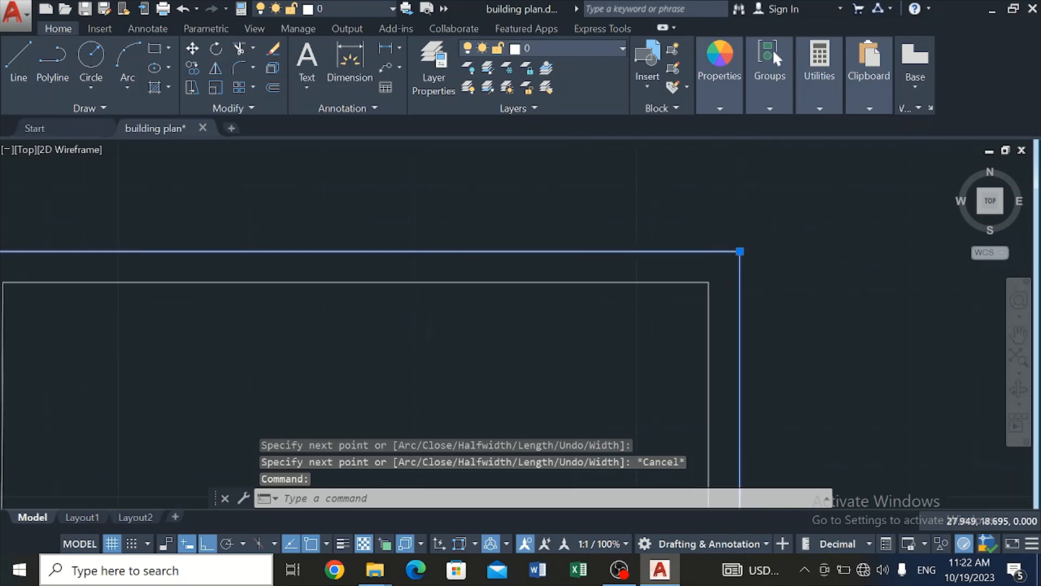
{"action": "scroll", "coordinate": [730, 251], "scroll_direction": "up", "scroll_amount": 2}
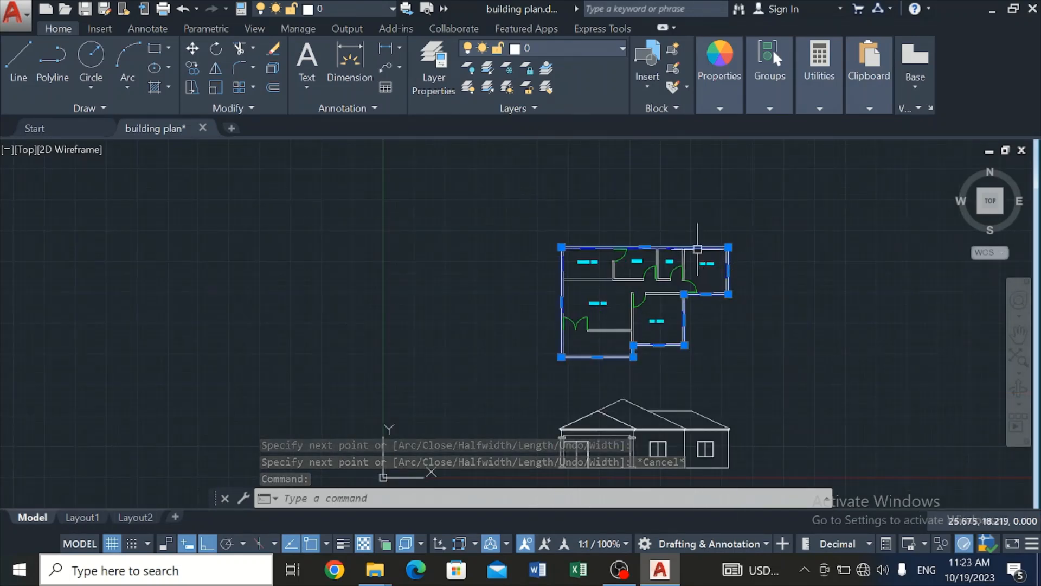
{"action": "scroll", "coordinate": [689, 230], "scroll_direction": "up", "scroll_amount": 2}
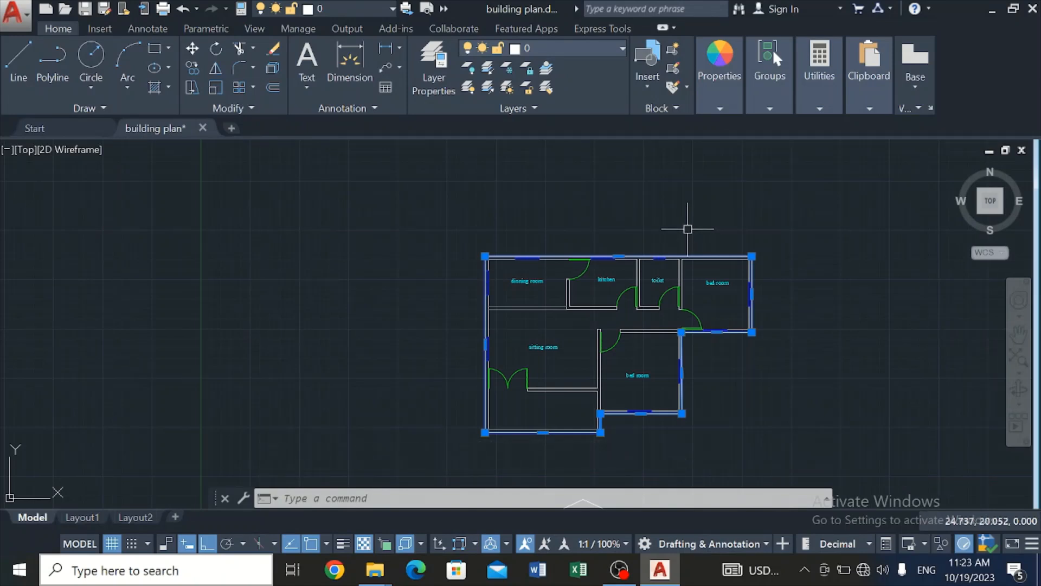
{"action": "left_click", "coordinate": [193, 48]}
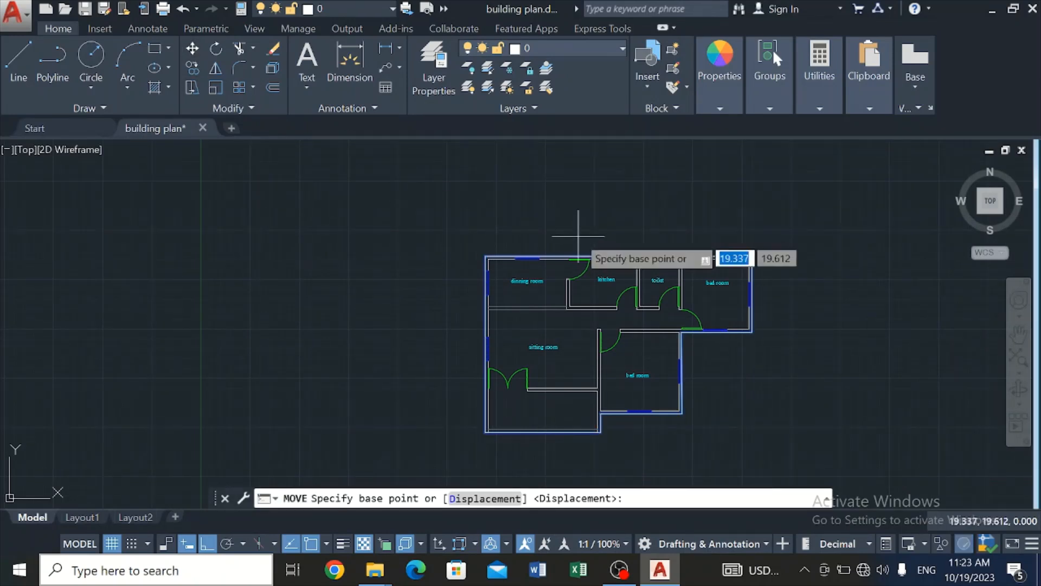
{"action": "left_click", "coordinate": [494, 244]}
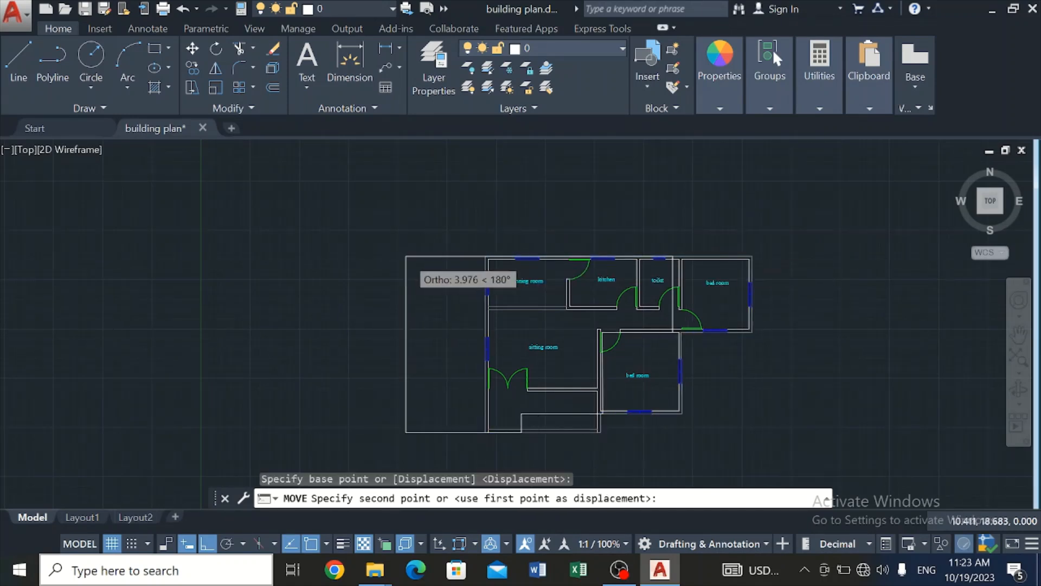
{"action": "scroll", "coordinate": [412, 247], "scroll_direction": "down", "scroll_amount": 4}
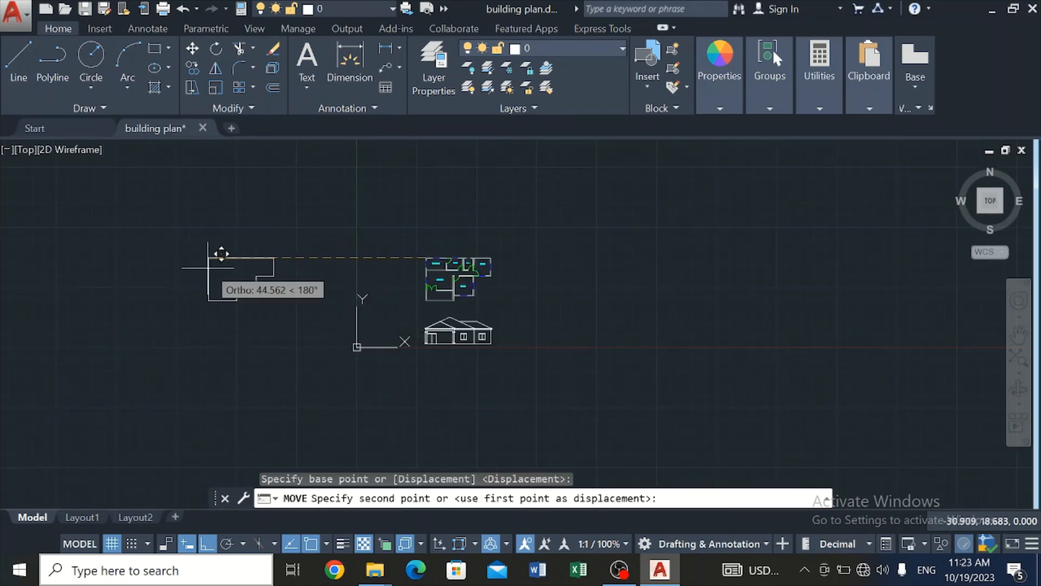
{"action": "left_click", "coordinate": [220, 253]}
{"action": "scroll", "coordinate": [250, 276], "scroll_direction": "up", "scroll_amount": 6}
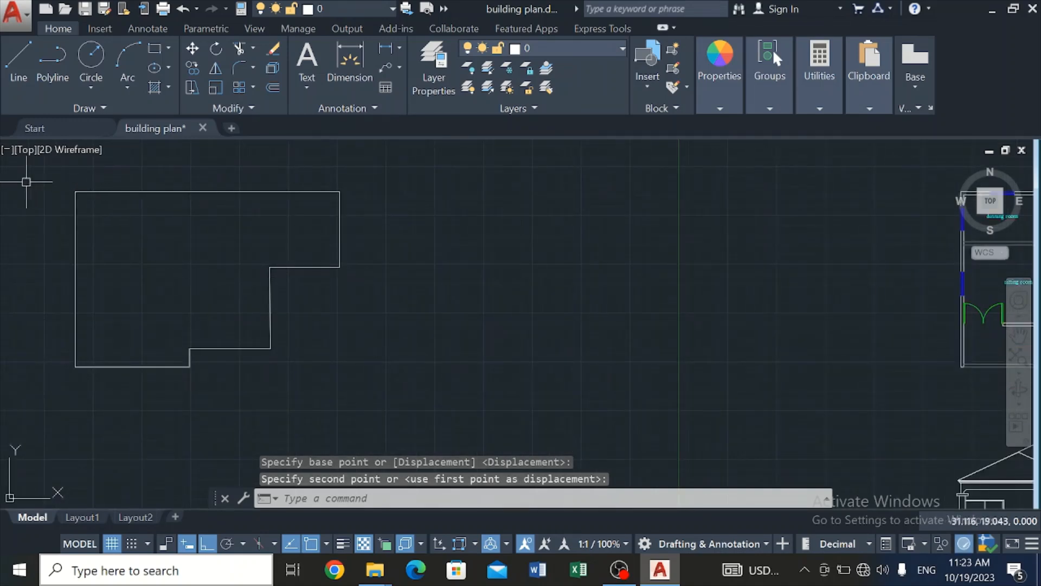
Offset the moved building outline outward by 0.5
{"action": "scroll", "coordinate": [33, 179], "scroll_direction": "up", "scroll_amount": 4}
{"action": "scroll", "coordinate": [33, 180], "scroll_direction": "down", "scroll_amount": 4}
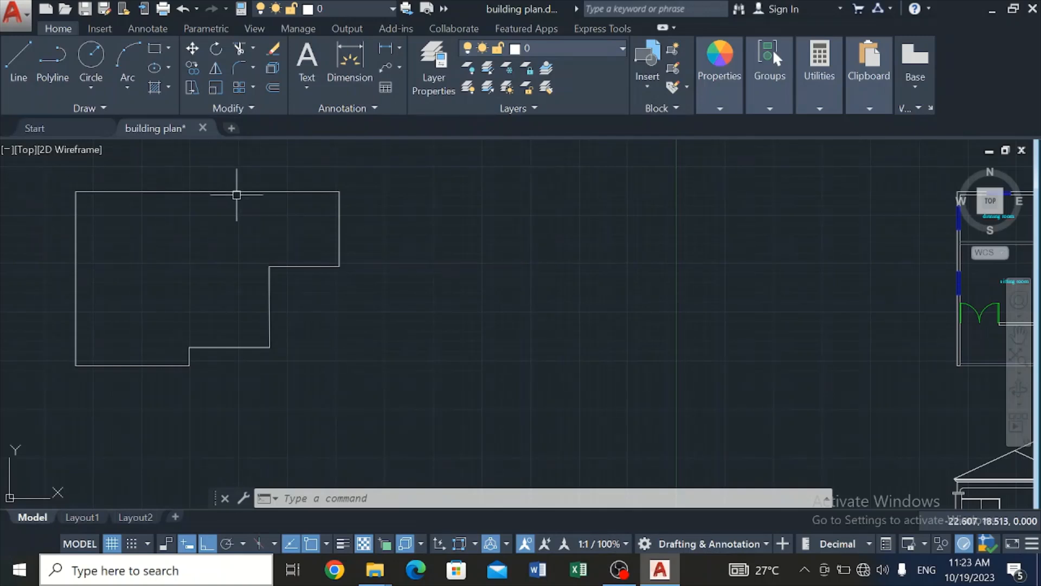
{"action": "left_click", "coordinate": [273, 88]}
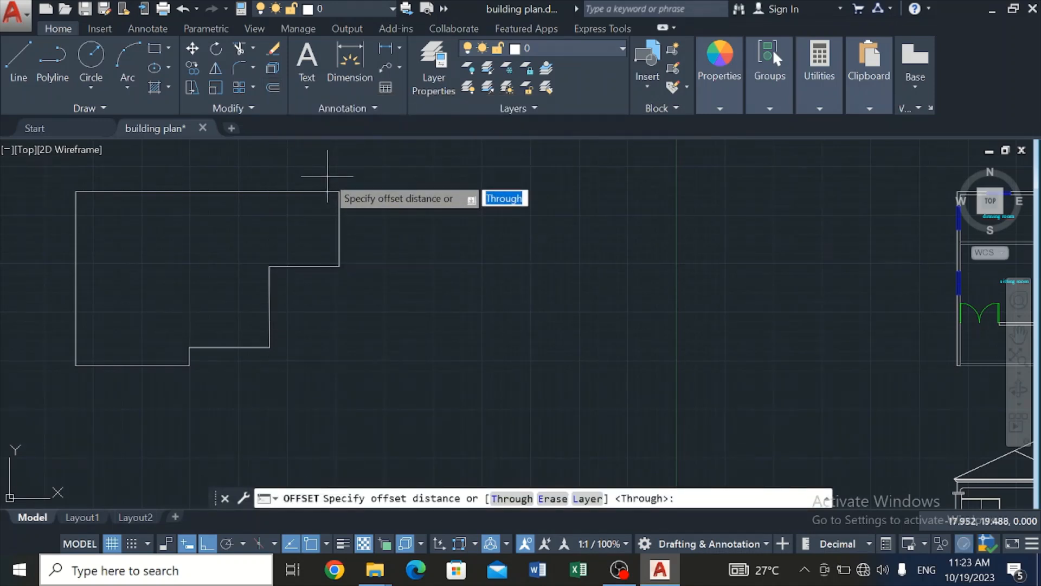
{"action": "type", "text": "0.5"}
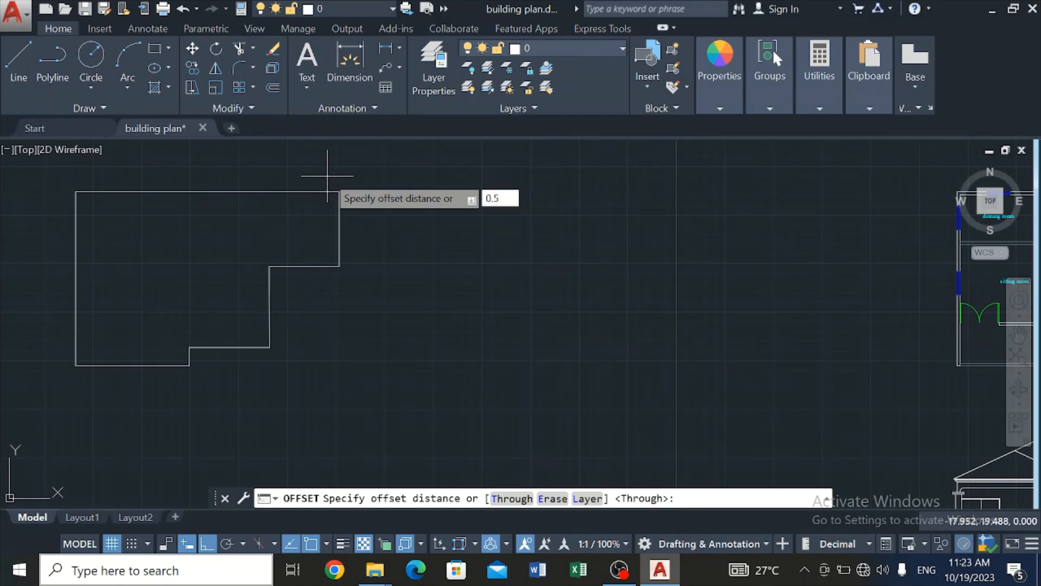
{"action": "key", "text": "Return"}
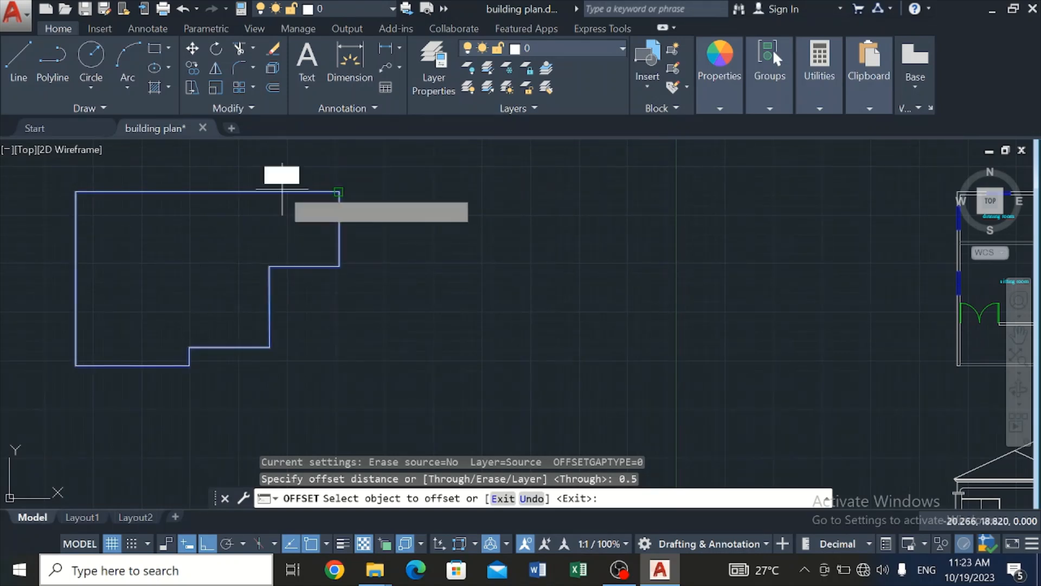
{"action": "left_click", "coordinate": [282, 188]}
{"action": "left_click", "coordinate": [287, 165]}
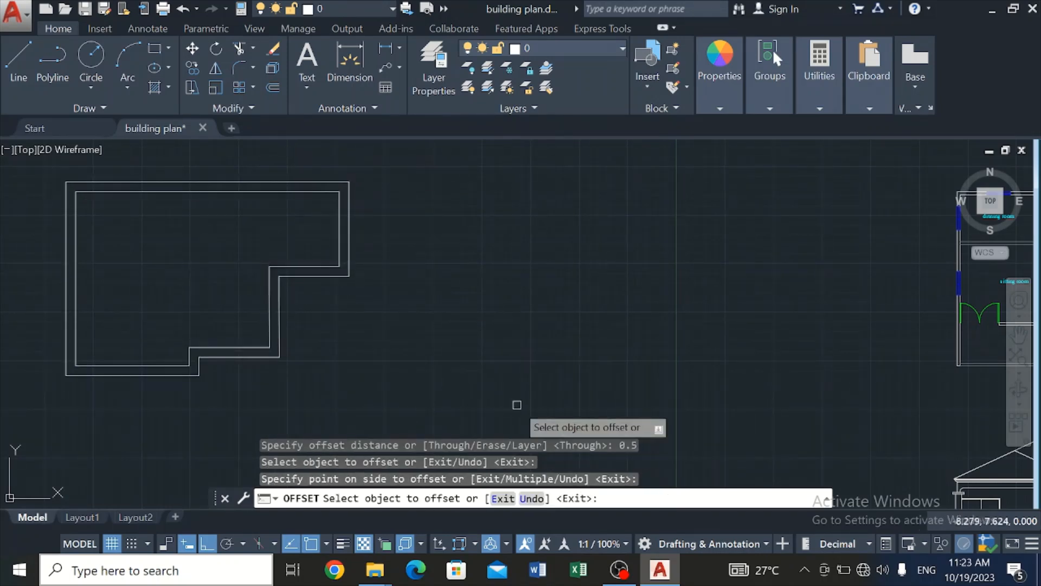
{"action": "key", "text": "Escape"}
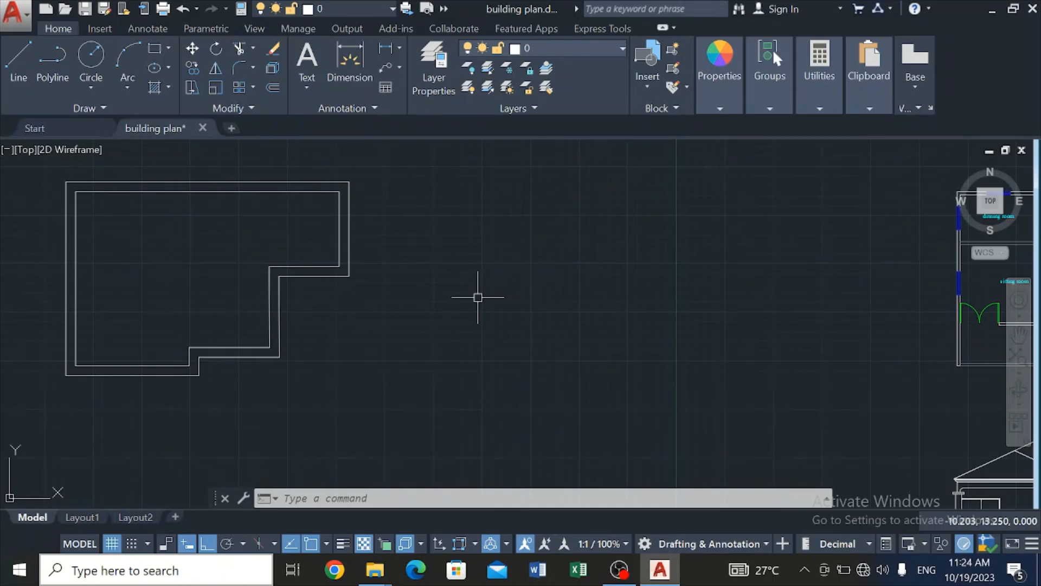
Offset the original outline inward by 0.2, and offset the resulting outline inward by another 0.2
{"action": "left_click", "coordinate": [273, 88]}
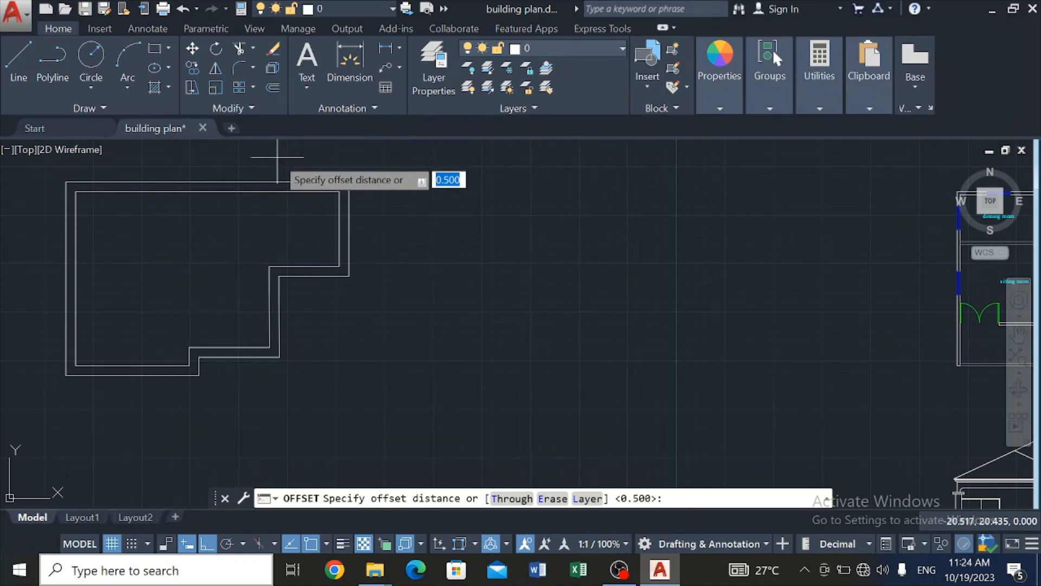
{"action": "type", "text": "0.2"}
{"action": "key", "text": "Return"}
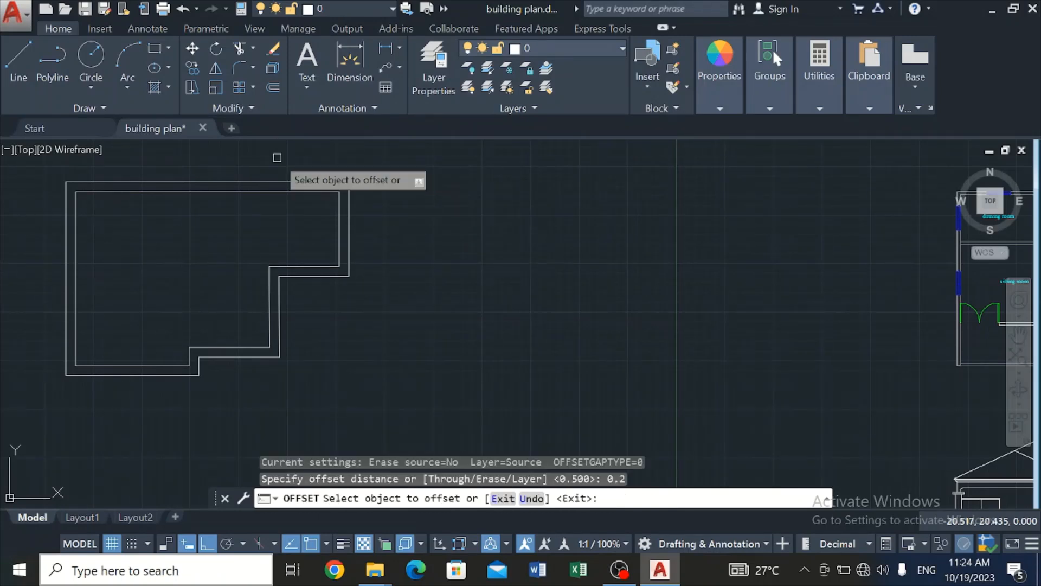
{"action": "left_click", "coordinate": [275, 193]}
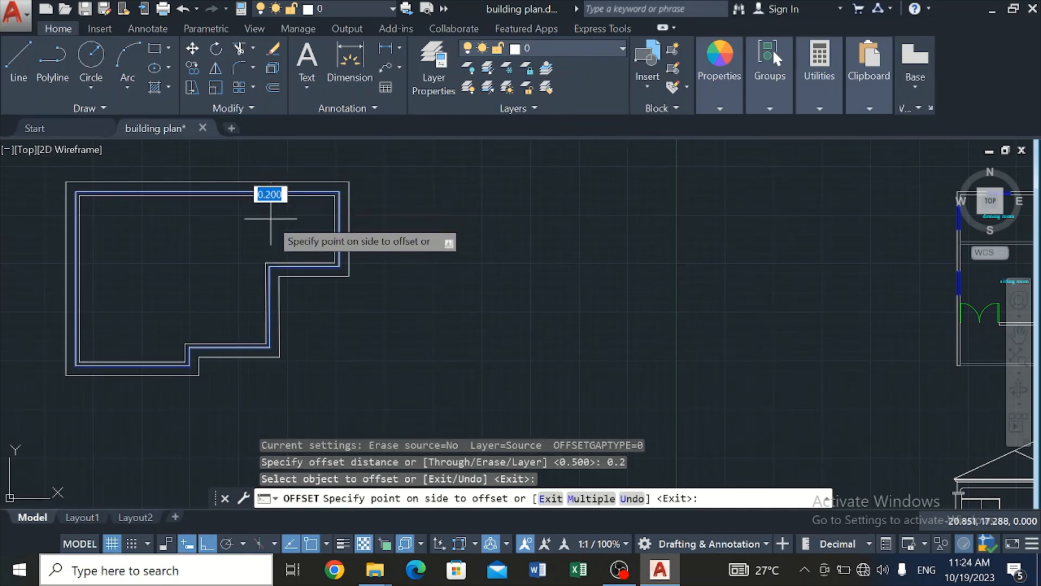
{"action": "left_click", "coordinate": [270, 218]}
{"action": "left_click", "coordinate": [275, 200]}
{"action": "left_click", "coordinate": [273, 223]}
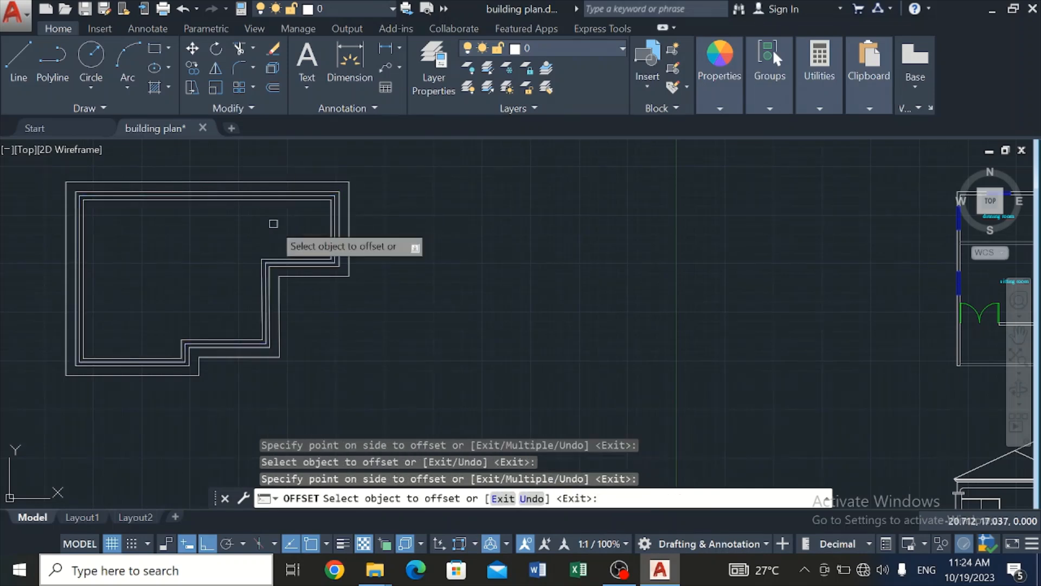
Repeatedly offset each new innermost outline inward by 0.2 until a small, thin rectangle remains in the middle of the main body
{"action": "scroll", "coordinate": [206, 198], "scroll_direction": "up", "scroll_amount": 3}
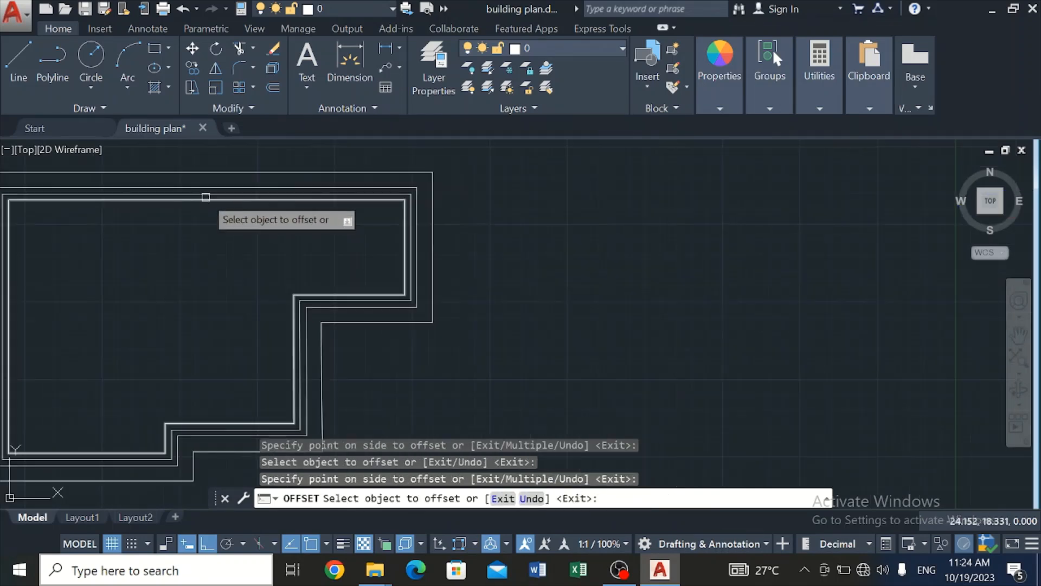
{"action": "left_click", "coordinate": [206, 198]}
{"action": "left_click", "coordinate": [205, 203]}
{"action": "left_click", "coordinate": [209, 207]}
{"action": "left_click", "coordinate": [209, 218]}
{"action": "left_click", "coordinate": [205, 213]}
{"action": "left_click", "coordinate": [181, 243]}
{"action": "left_click", "coordinate": [181, 219]}
{"action": "left_click", "coordinate": [182, 231]}
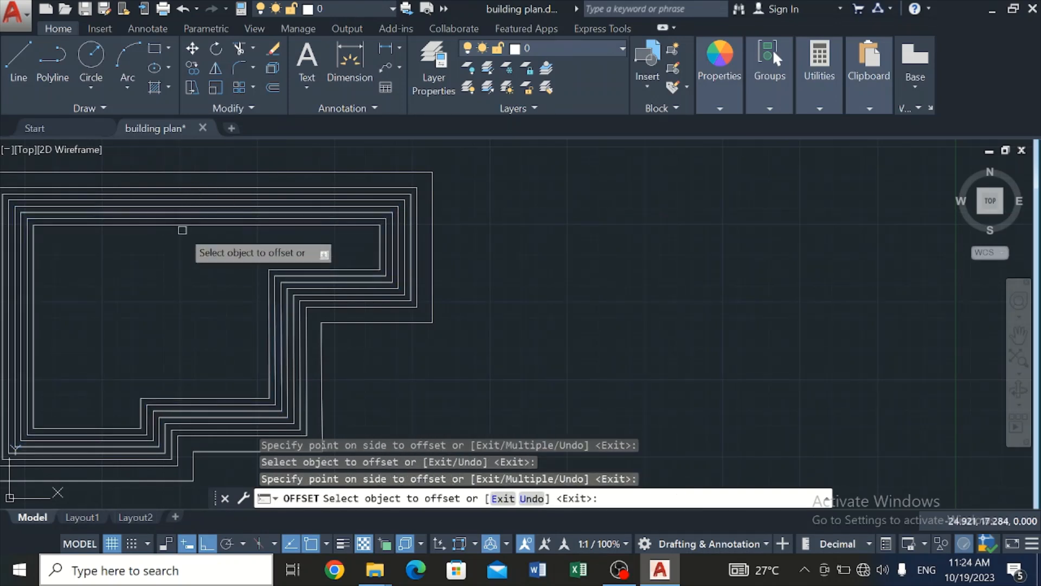
{"action": "left_click", "coordinate": [183, 225]}
{"action": "left_click", "coordinate": [182, 244]}
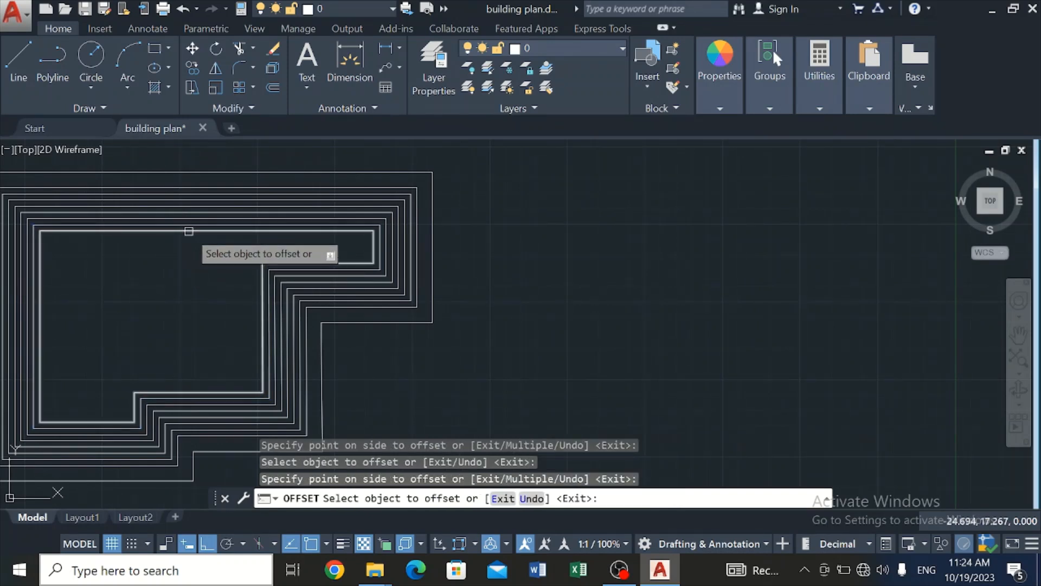
{"action": "left_click", "coordinate": [189, 231]}
{"action": "left_click", "coordinate": [187, 244]}
{"action": "left_click", "coordinate": [188, 237]}
{"action": "left_click", "coordinate": [186, 257]}
{"action": "left_click", "coordinate": [186, 243]}
{"action": "left_click", "coordinate": [186, 251]}
{"action": "left_click", "coordinate": [187, 249]}
{"action": "left_click", "coordinate": [187, 249]}
{"action": "left_click", "coordinate": [186, 256]}
{"action": "left_click", "coordinate": [186, 256]}
{"action": "left_click", "coordinate": [186, 271]}
{"action": "left_click", "coordinate": [186, 262]}
{"action": "left_click", "coordinate": [184, 282]}
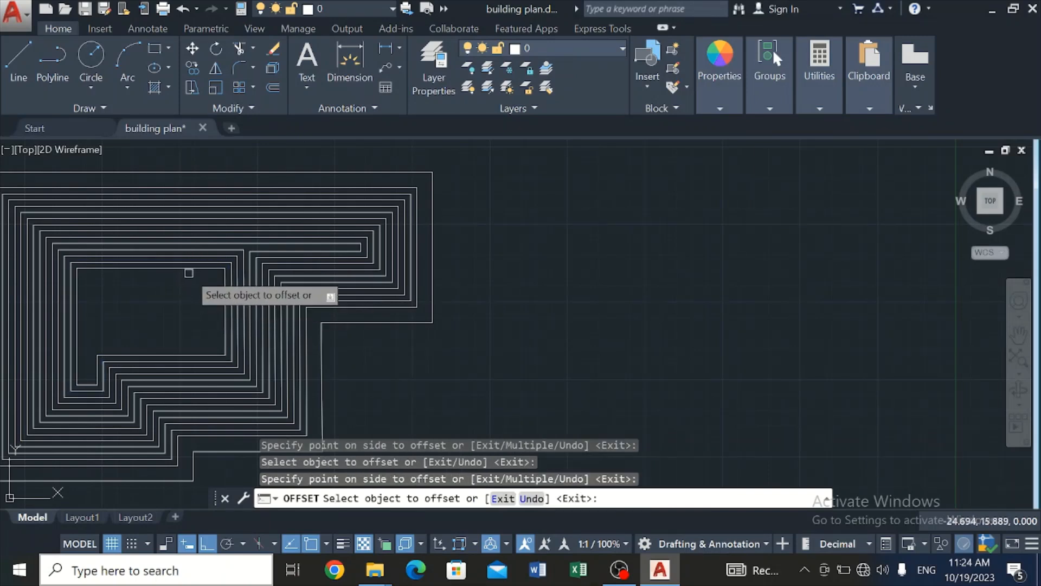
{"action": "left_click", "coordinate": [187, 270]}
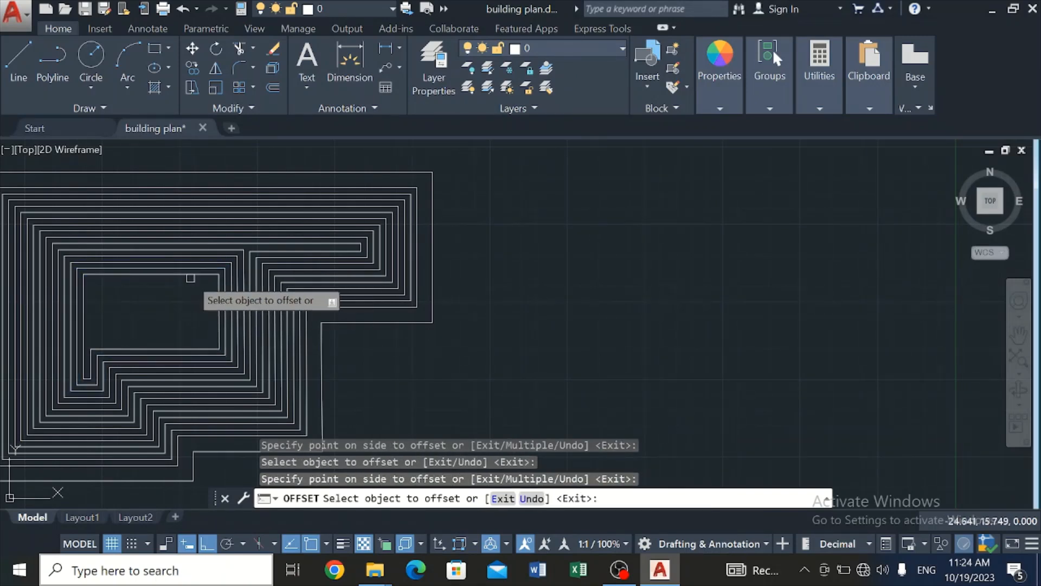
{"action": "left_click", "coordinate": [190, 277]}
{"action": "left_click", "coordinate": [190, 278]}
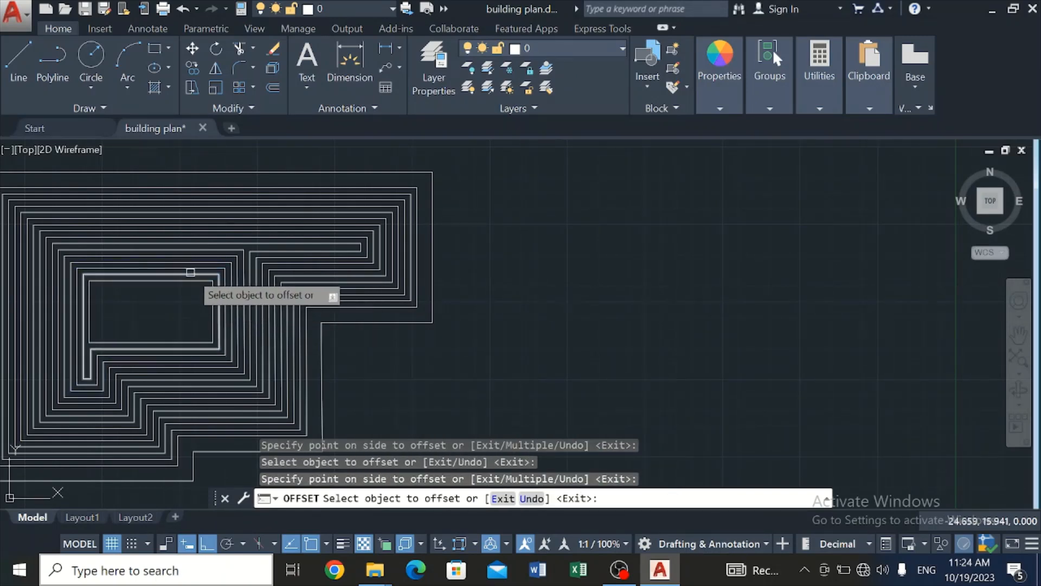
{"action": "left_click", "coordinate": [183, 280]}
{"action": "left_click", "coordinate": [184, 289]}
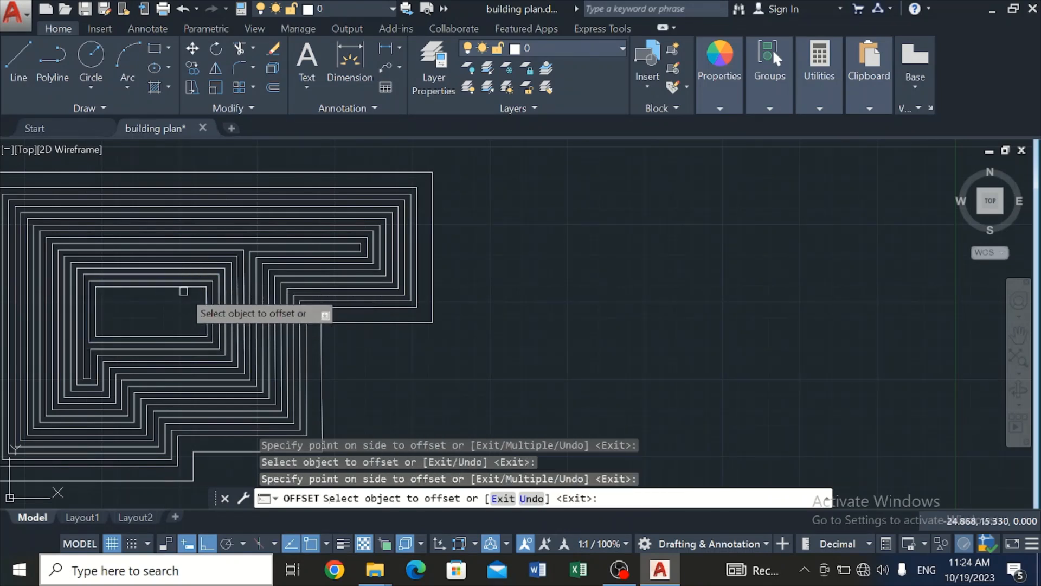
{"action": "left_click", "coordinate": [186, 287]}
{"action": "left_click", "coordinate": [179, 293]}
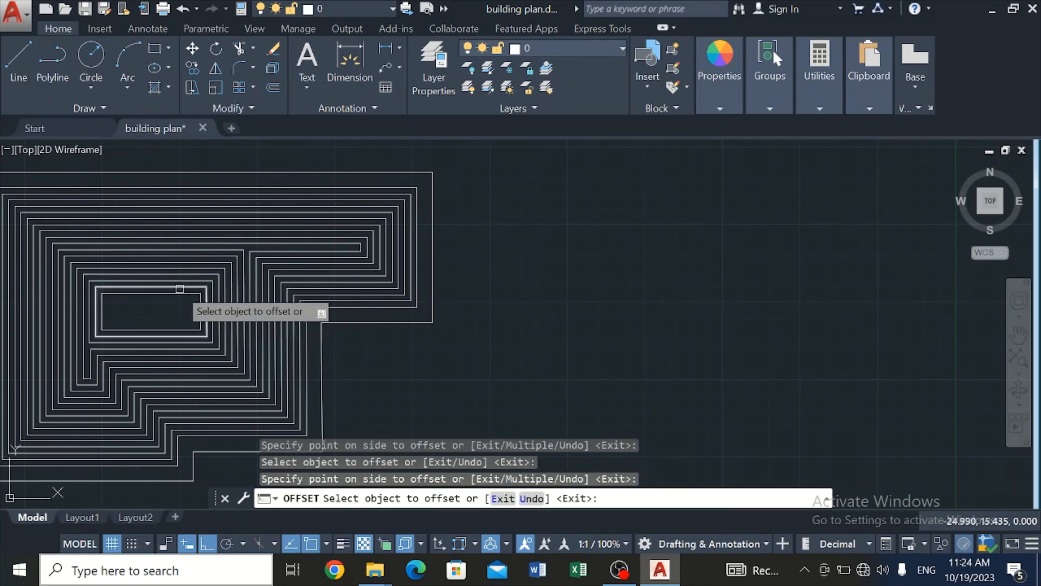
{"action": "left_click", "coordinate": [180, 293]}
{"action": "left_click", "coordinate": [180, 299]}
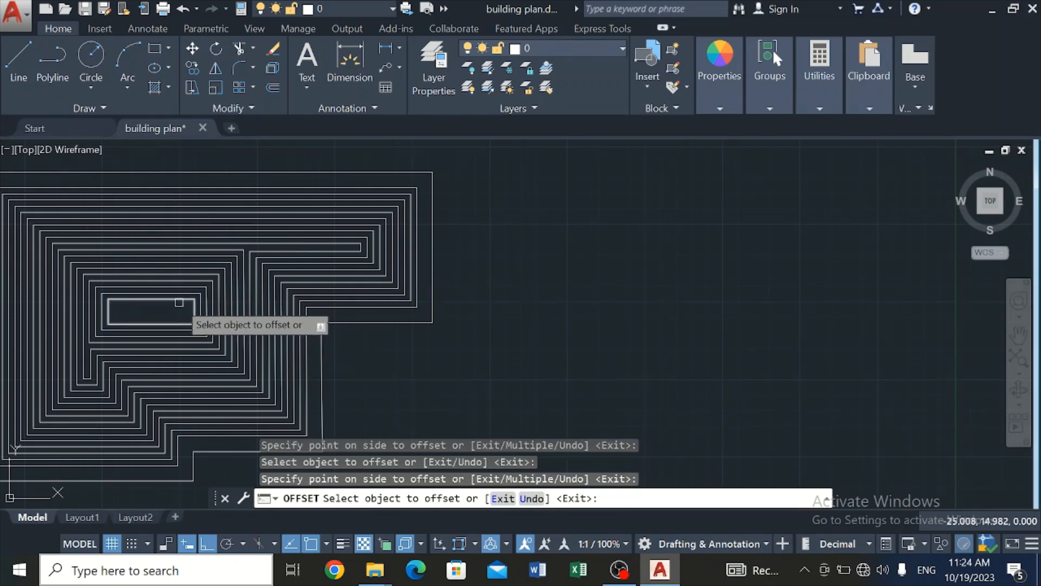
{"action": "left_click", "coordinate": [181, 299]}
{"action": "left_click", "coordinate": [181, 305]}
Make BLOCK the current layer
{"action": "scroll", "coordinate": [173, 320], "scroll_direction": "down", "scroll_amount": 5}
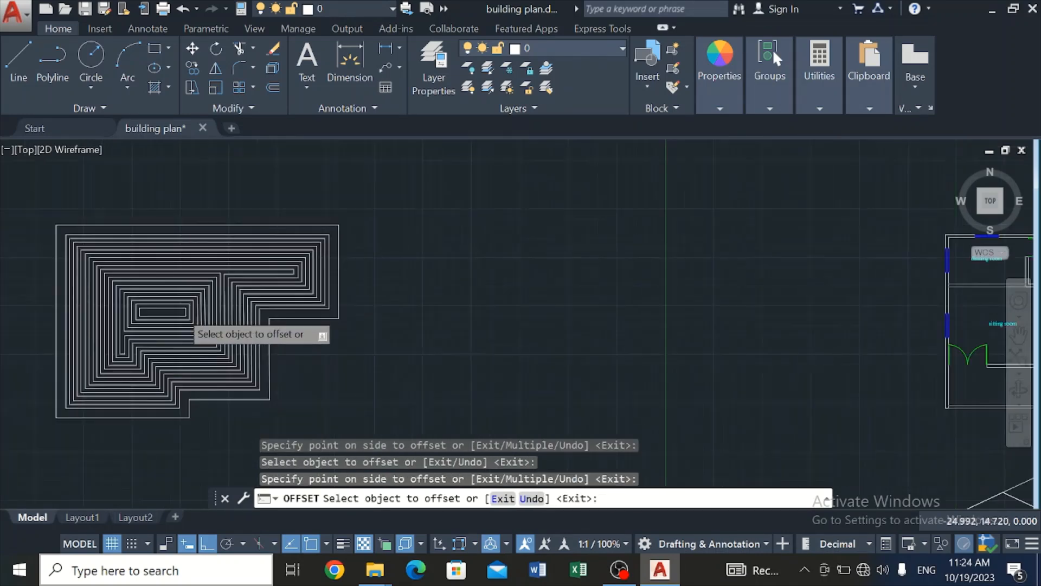
{"action": "scroll", "coordinate": [74, 365], "scroll_direction": "up", "scroll_amount": 4}
{"action": "scroll", "coordinate": [67, 291], "scroll_direction": "down", "scroll_amount": 5}
{"action": "scroll", "coordinate": [72, 272], "scroll_direction": "up", "scroll_amount": 4}
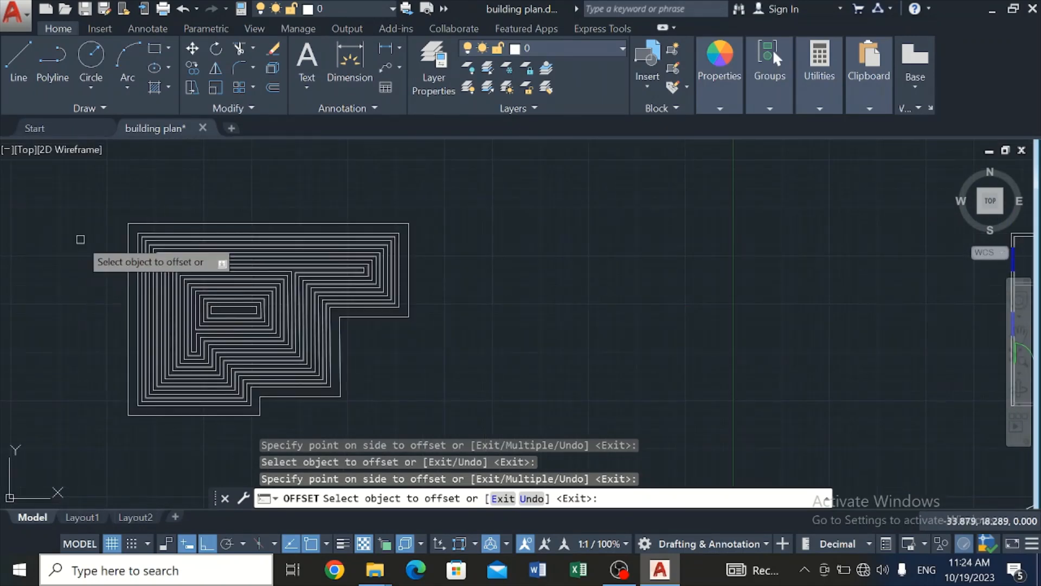
{"action": "scroll", "coordinate": [81, 239], "scroll_direction": "up", "scroll_amount": 1}
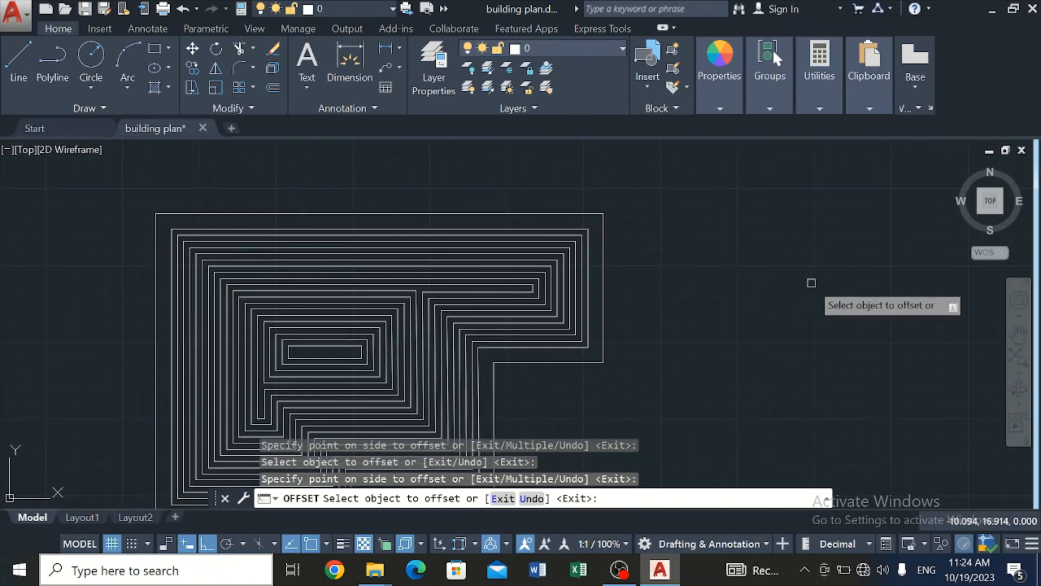
{"action": "left_click", "coordinate": [1018, 335]}
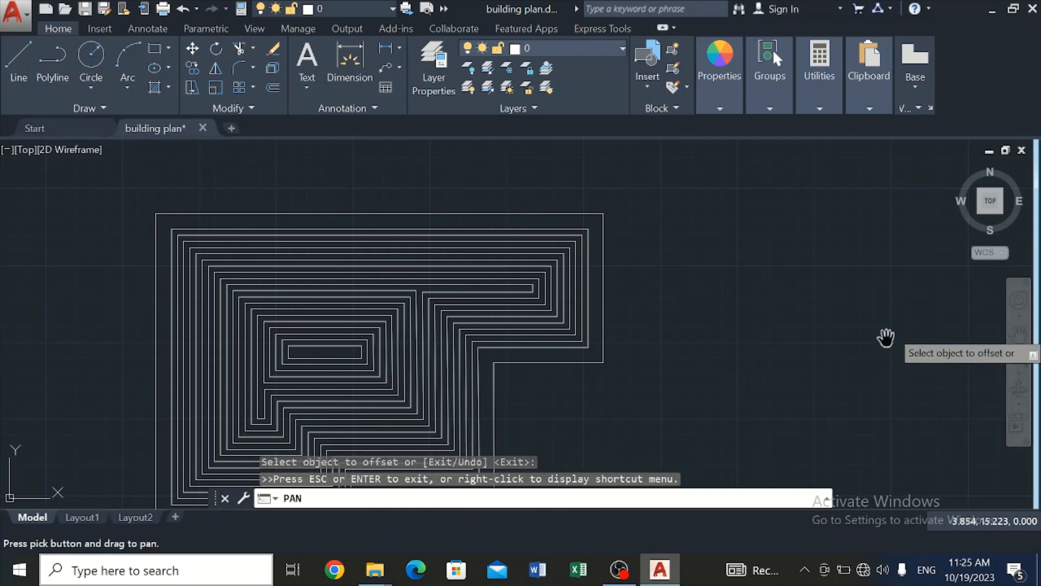
{"action": "left_click_drag", "start_coordinate": [844, 345], "coordinate": [866, 288]}
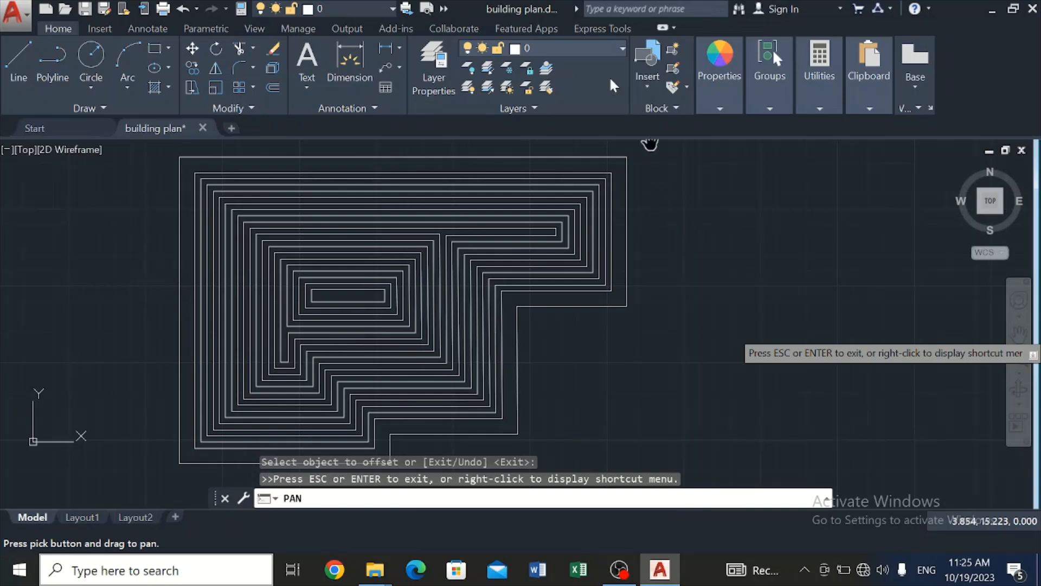
{"action": "left_click", "coordinate": [605, 48]}
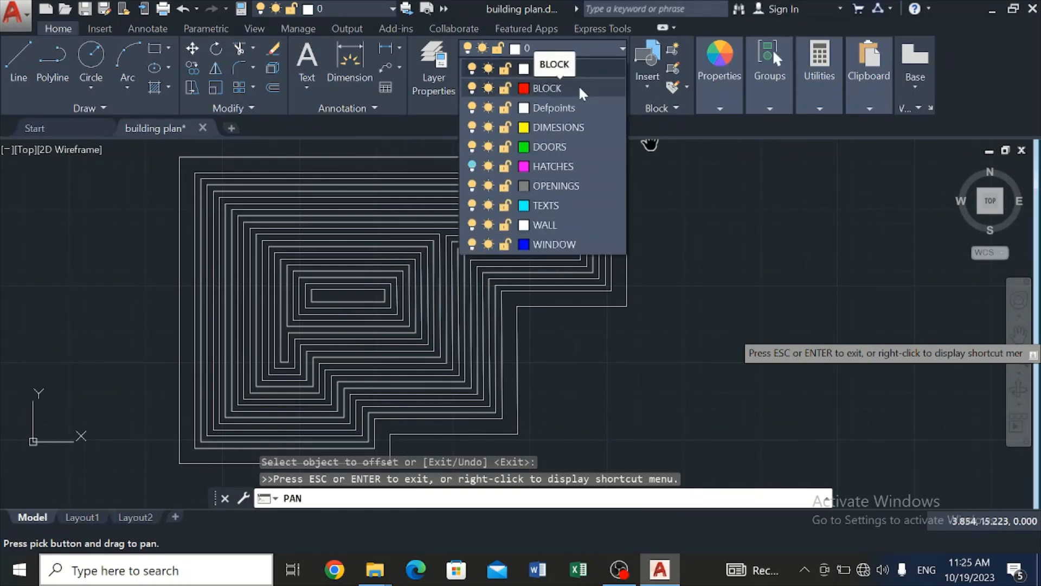
{"action": "left_click", "coordinate": [579, 88]}
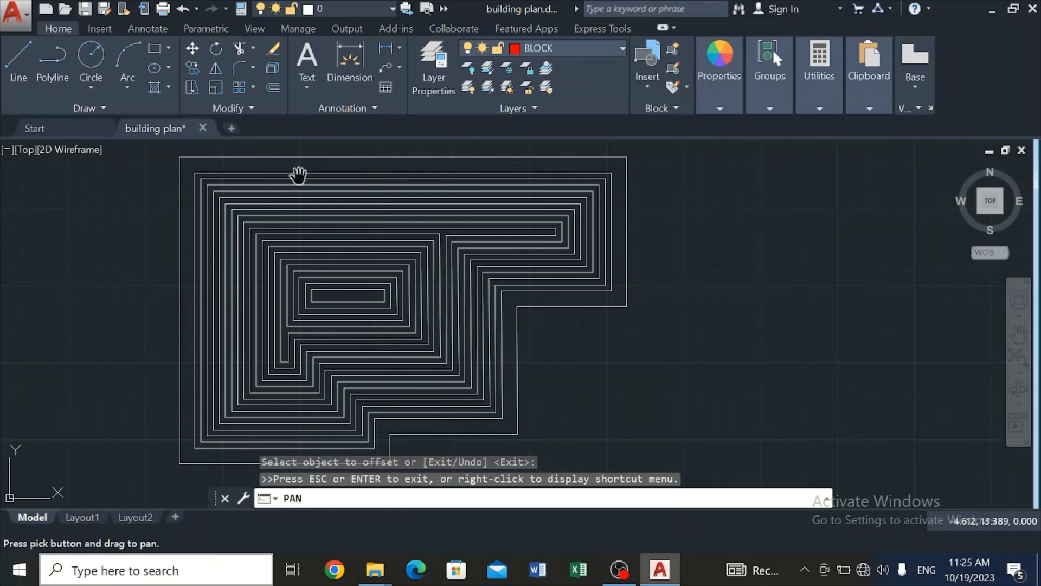
Start the Line command with Ortho turned off and polar tracking turned on at 45° increments
{"action": "left_click", "coordinate": [22, 60]}
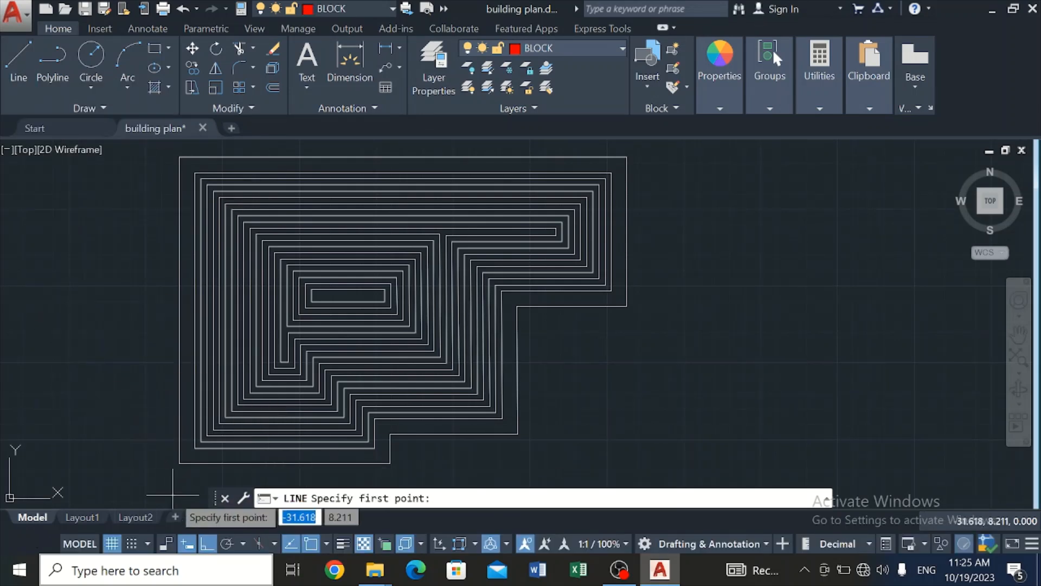
{"action": "left_click", "coordinate": [206, 544]}
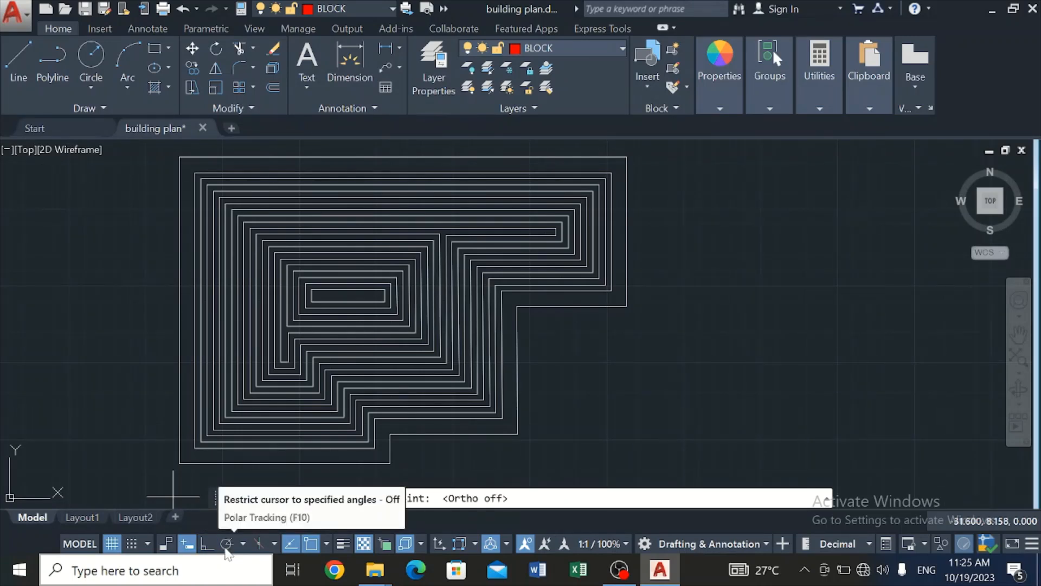
{"action": "left_click", "coordinate": [226, 544]}
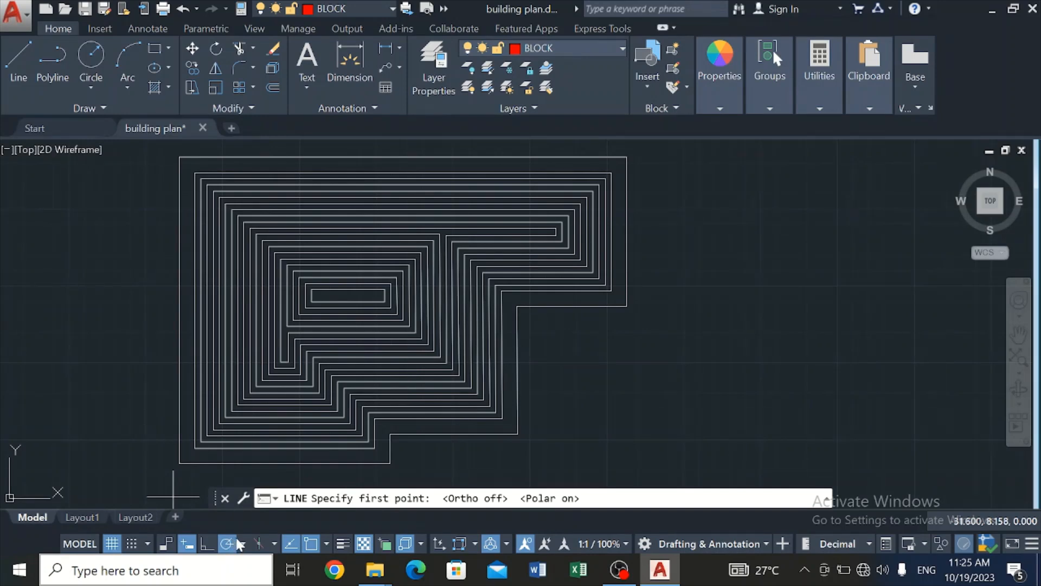
{"action": "left_click", "coordinate": [242, 542]}
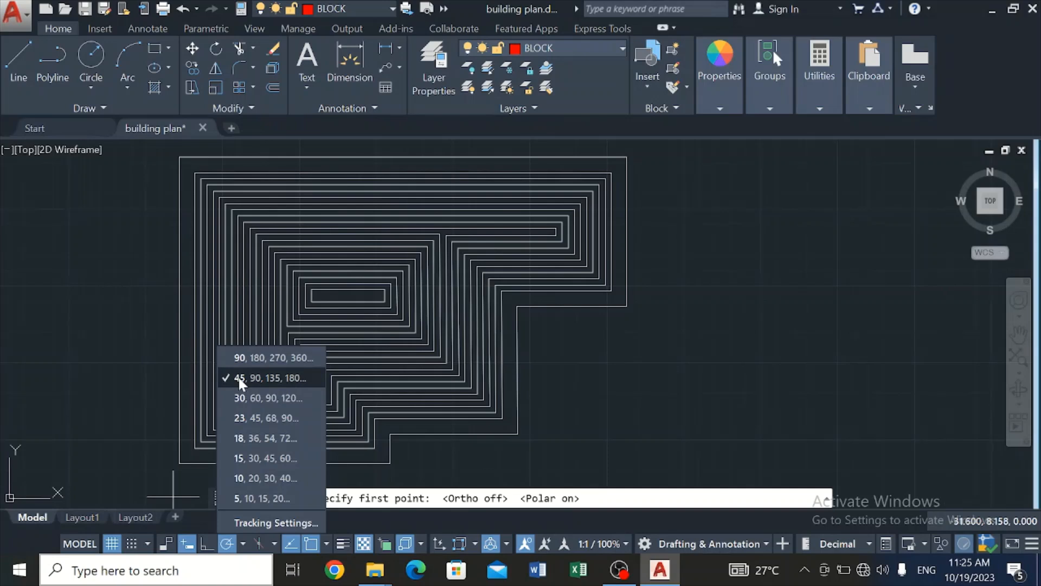
{"action": "left_click", "coordinate": [149, 416]}
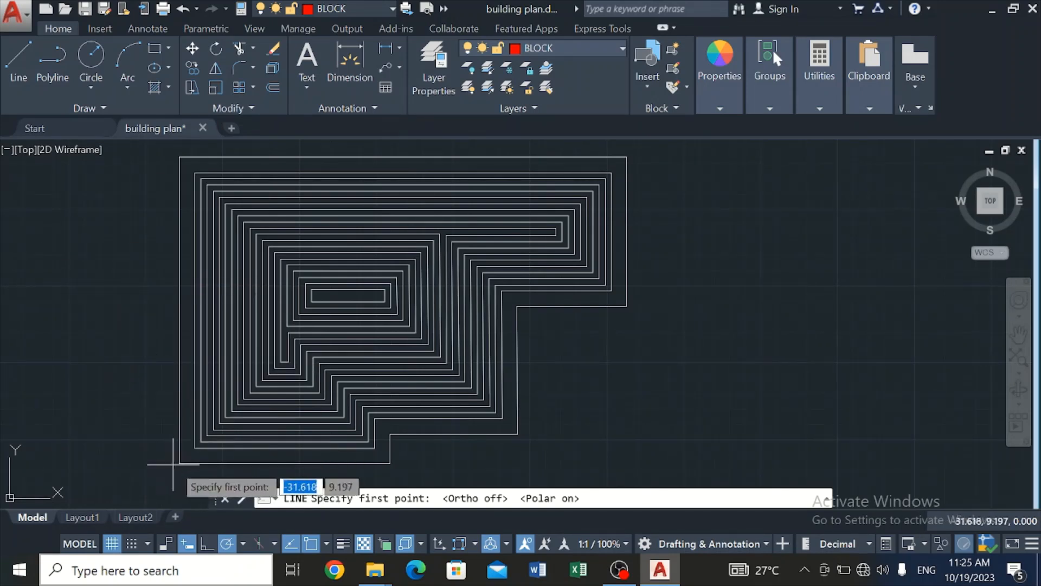
Draw a 45° diagonal line from the outermost outline's lower-left corner into the nested outlines, ending just below the central rectangles
{"action": "left_click", "coordinate": [179, 463]}
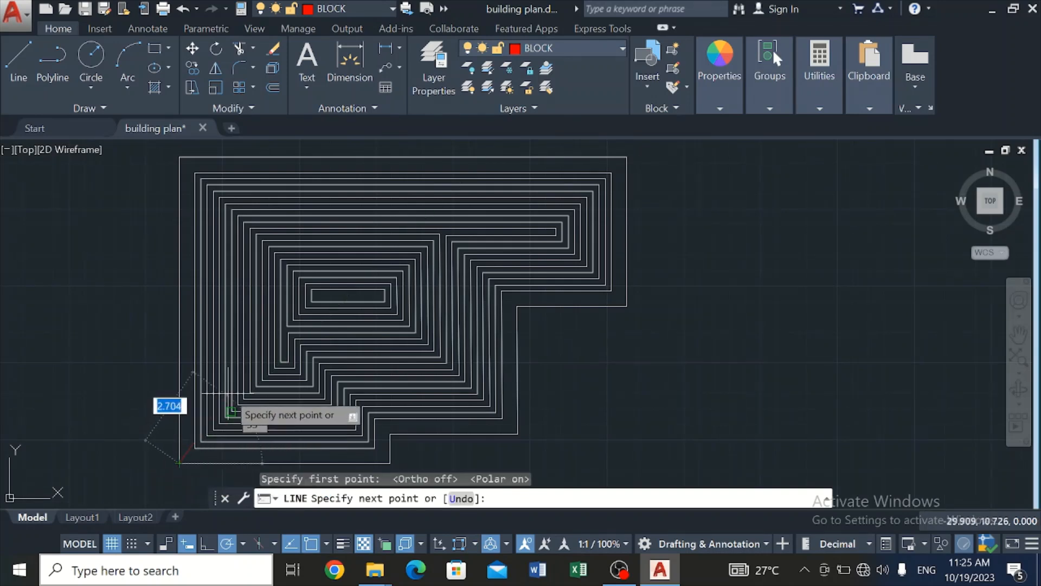
{"action": "left_click", "coordinate": [322, 320]}
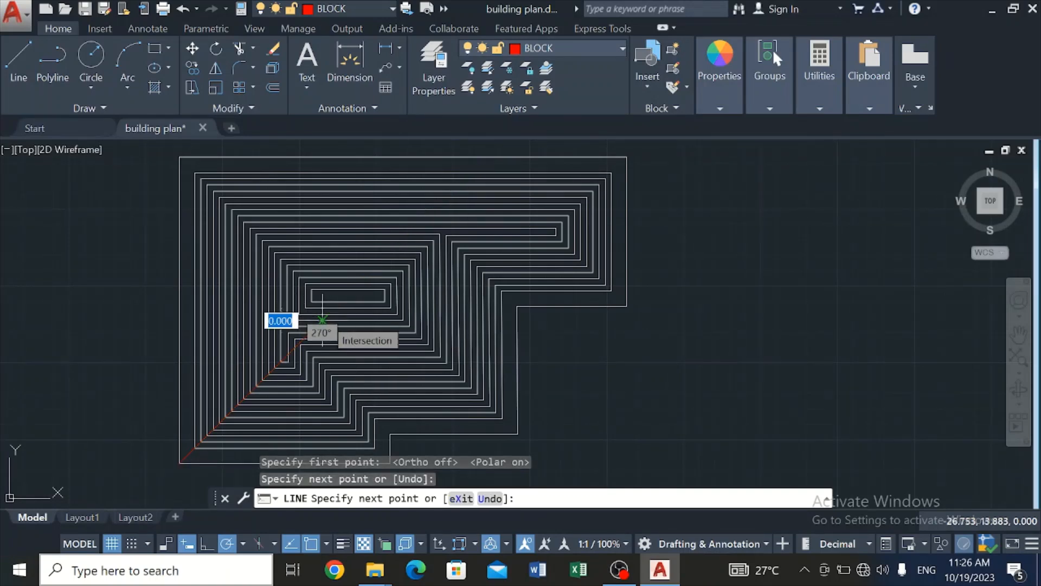
{"action": "key", "text": "Escape"}
Draw a 135° line about 7.3 long from the lower-right corner of the outermost outline's lowest edge, crossing the first diagonal
{"action": "type", "text": "l"}
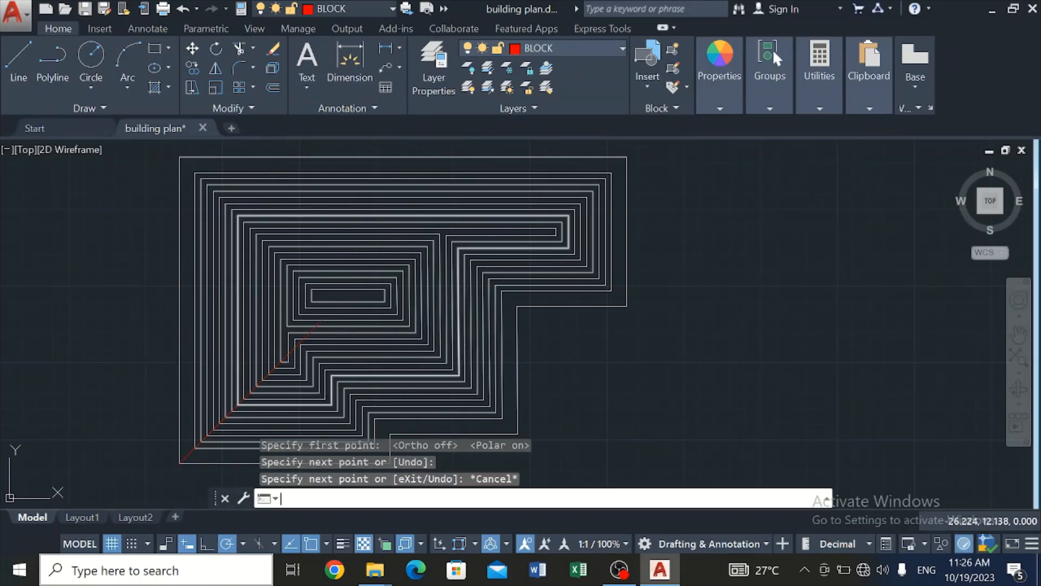
{"action": "key", "text": "Return"}
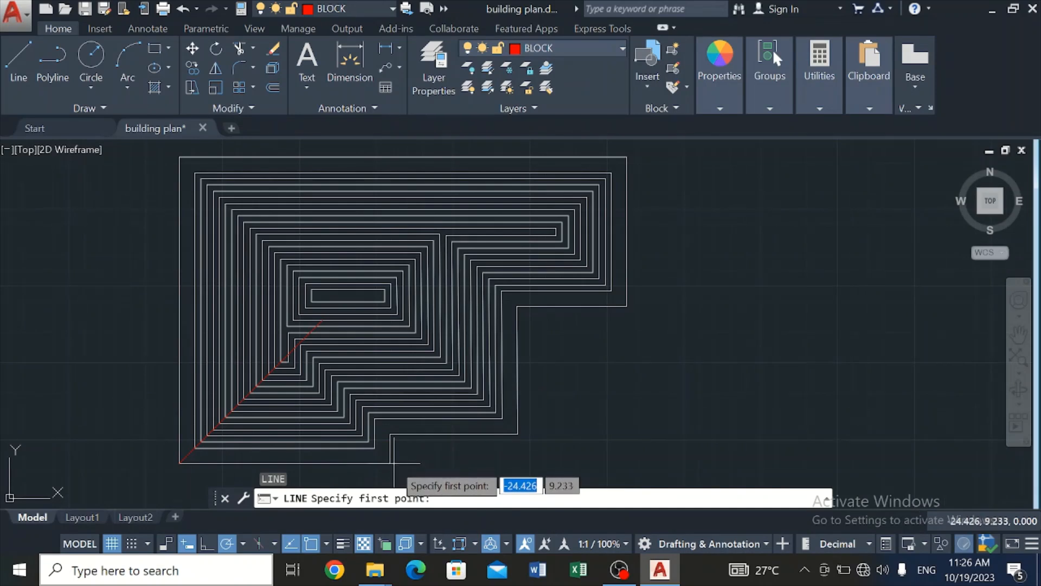
{"action": "left_click", "coordinate": [390, 463]}
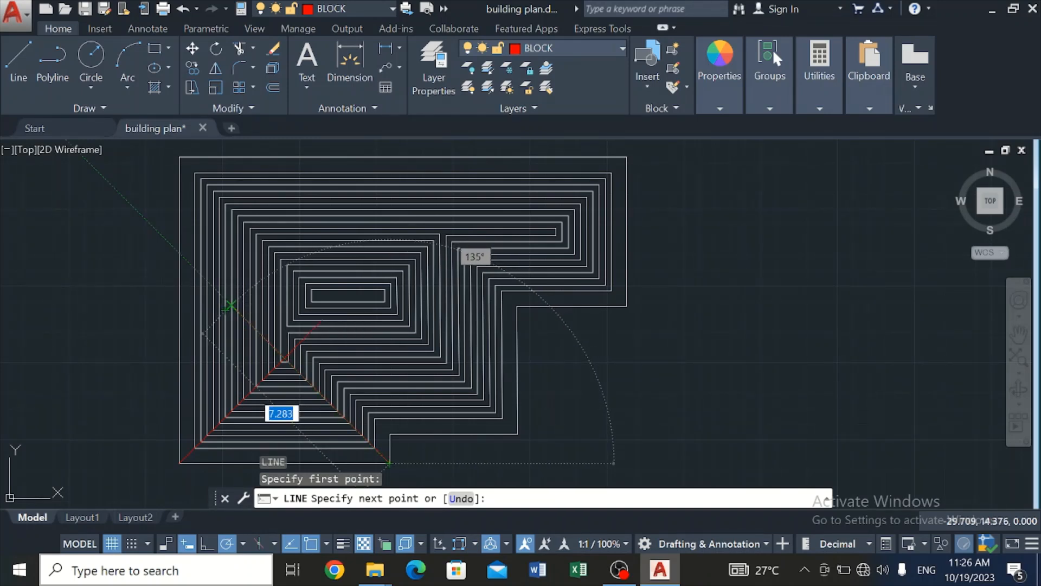
{"action": "left_click", "coordinate": [231, 306]}
{"action": "key", "text": "Escape"}
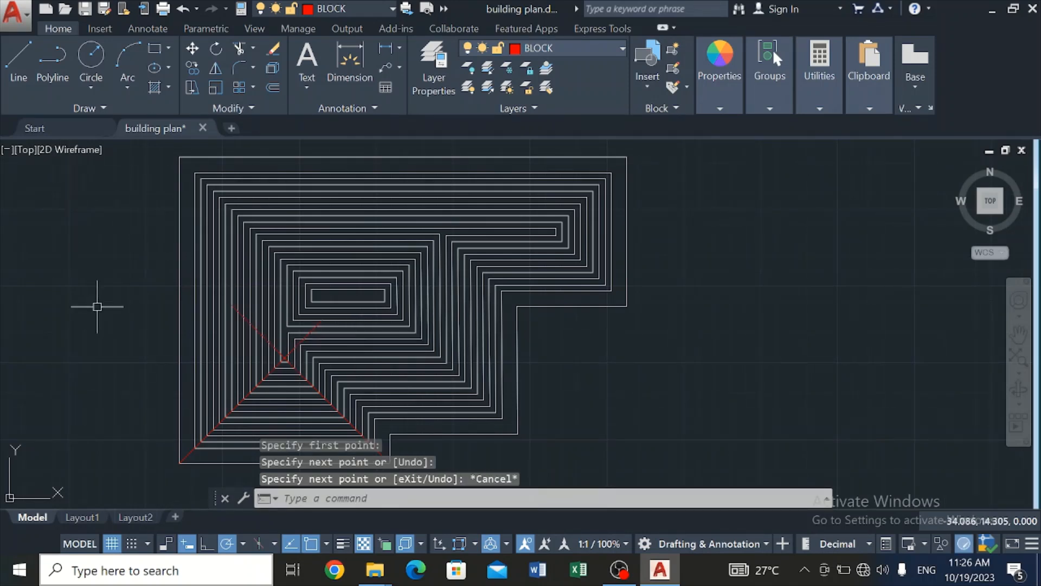
Draw a 135° line from the outermost outline's inner corner at the lower step, through the nested corners and past the first diagonal
{"action": "key", "text": "space"}
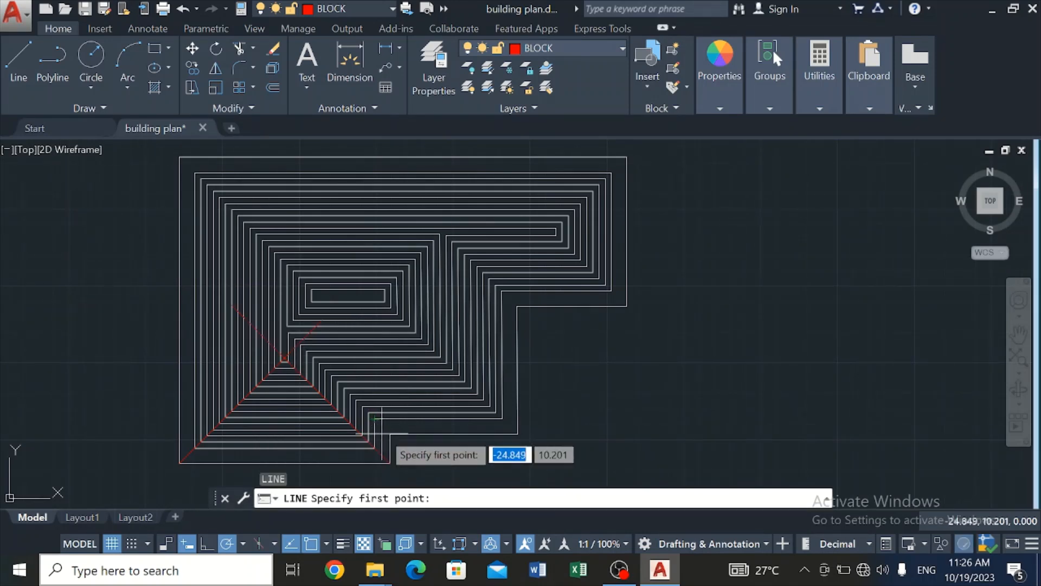
{"action": "left_click", "coordinate": [387, 432]}
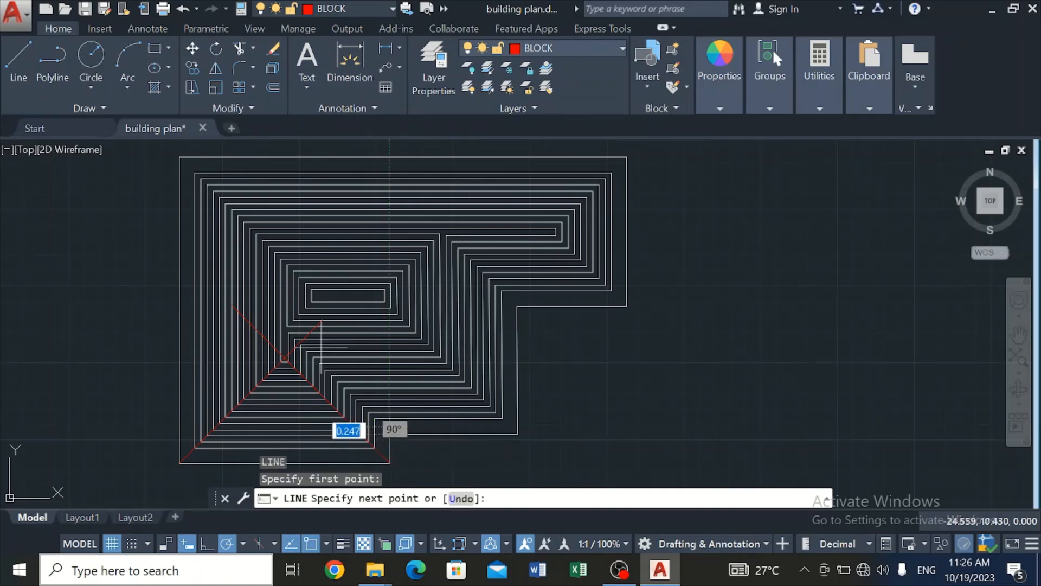
{"action": "left_click", "coordinate": [262, 307]}
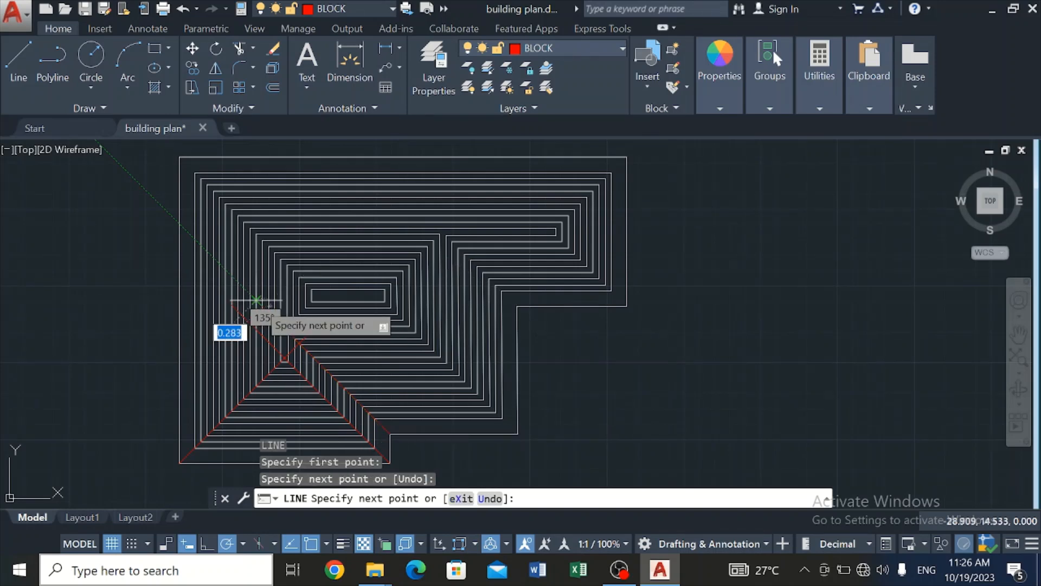
{"action": "key", "text": "Escape"}
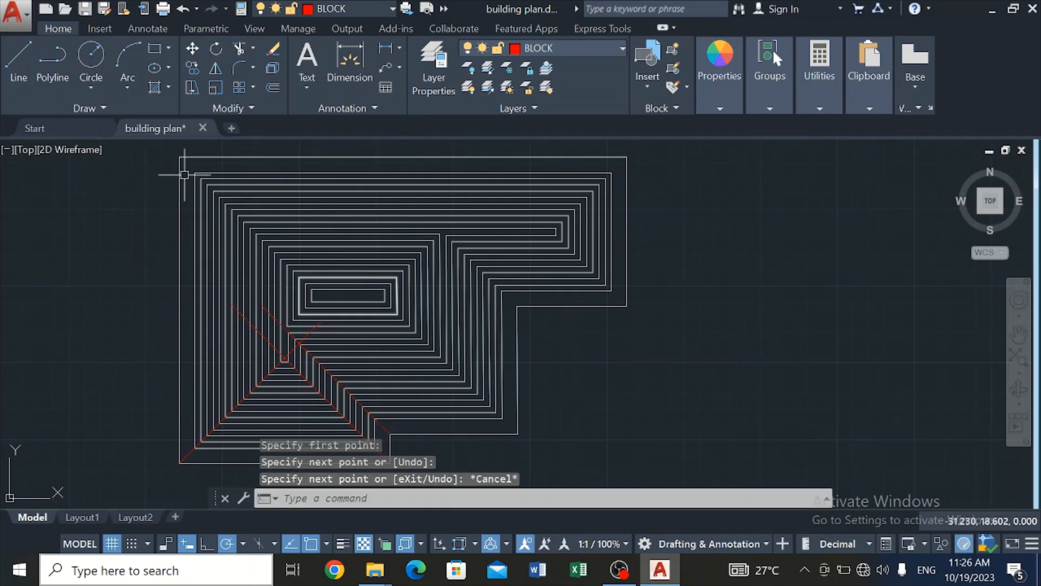
Draw a 135° line from the outer corner right of the lower step, through the nested corners to above the innermost rectangle
{"action": "left_click", "coordinate": [12, 67]}
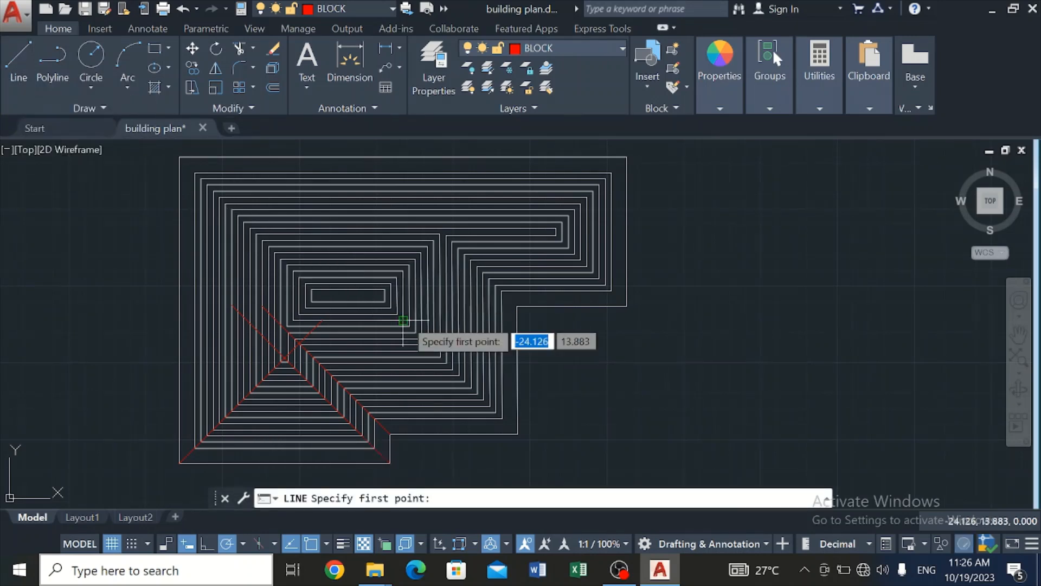
{"action": "left_click", "coordinate": [517, 434]}
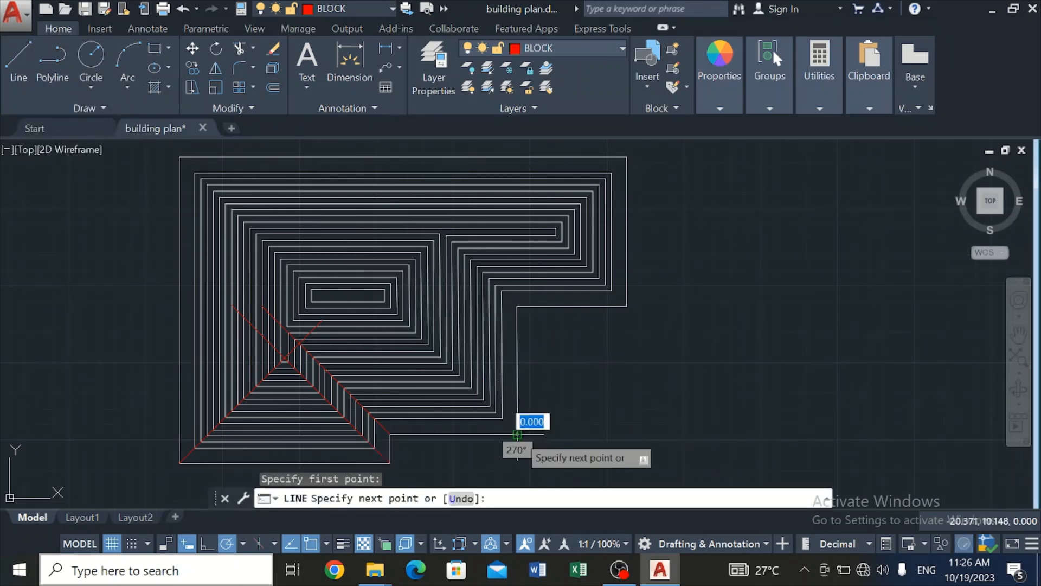
{"action": "left_click", "coordinate": [354, 271]}
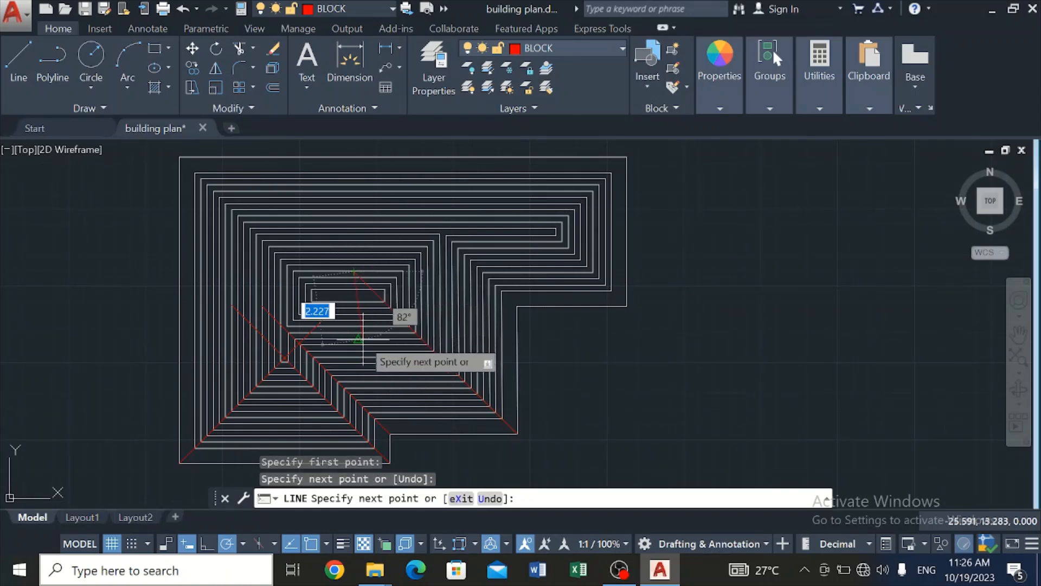
{"action": "key", "text": "Escape"}
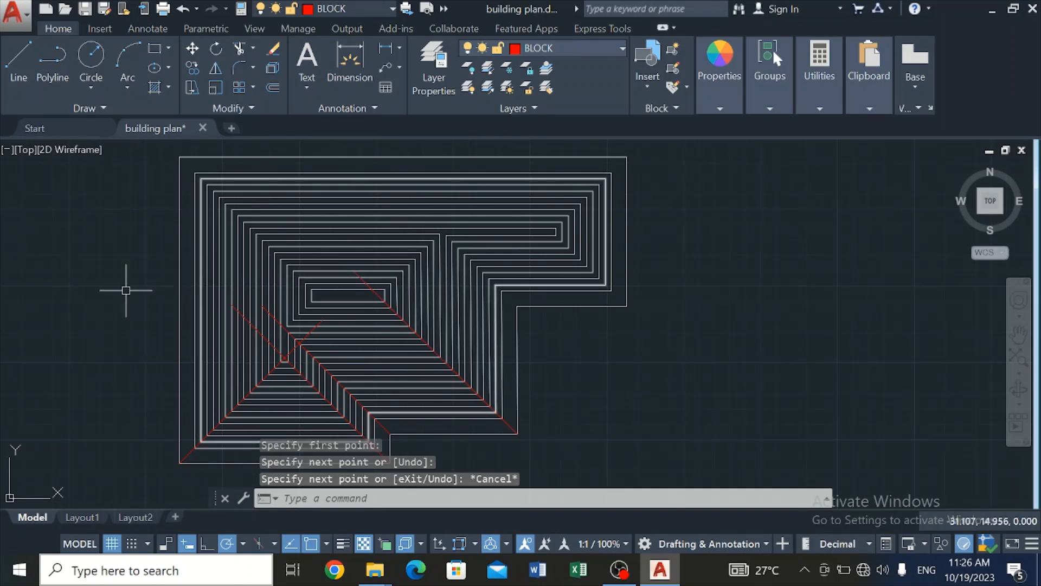
Draw a 135° line from the outermost outline's inner corner at the upper step, through the nested corners and well past the innermost one
{"action": "key", "text": "Return"}
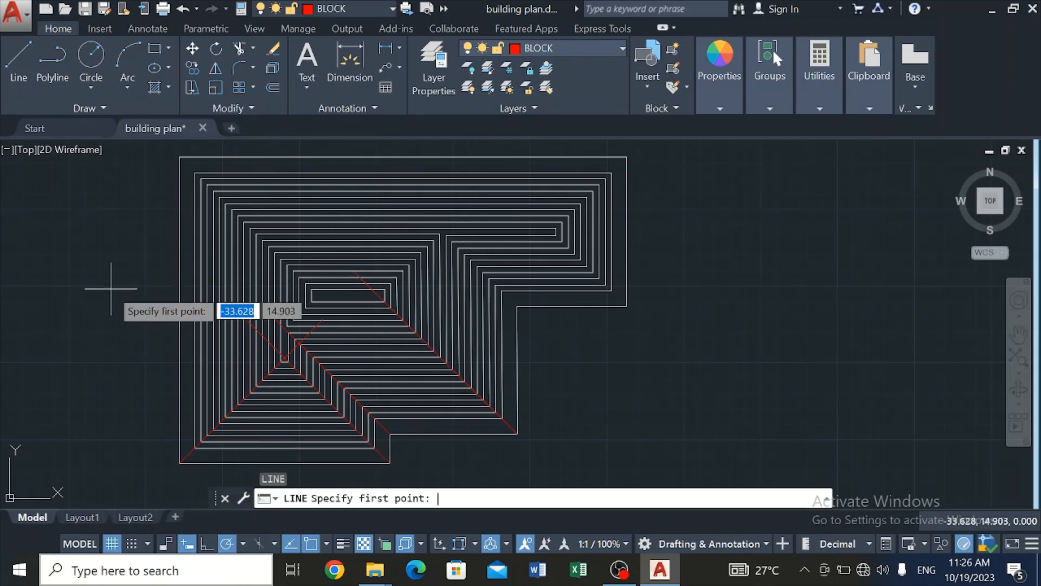
{"action": "left_click", "coordinate": [516, 307]}
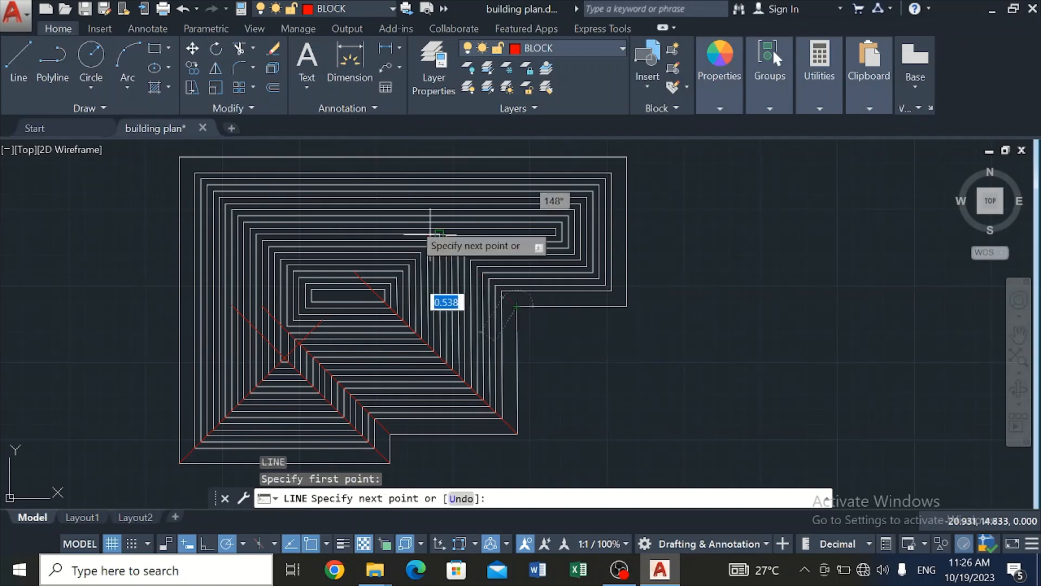
{"action": "left_click", "coordinate": [404, 190]}
{"action": "key", "text": "Escape"}
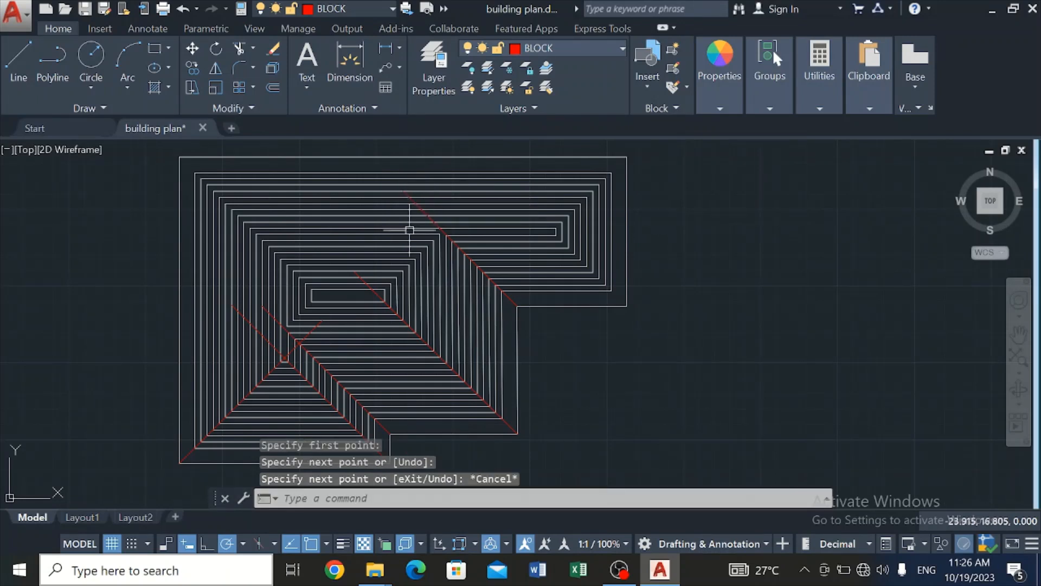
Draw a 135° line from the lower-right corner of the outermost outline's right wing, through the nested corners and past the narrow innermost end
{"action": "key", "text": "Return"}
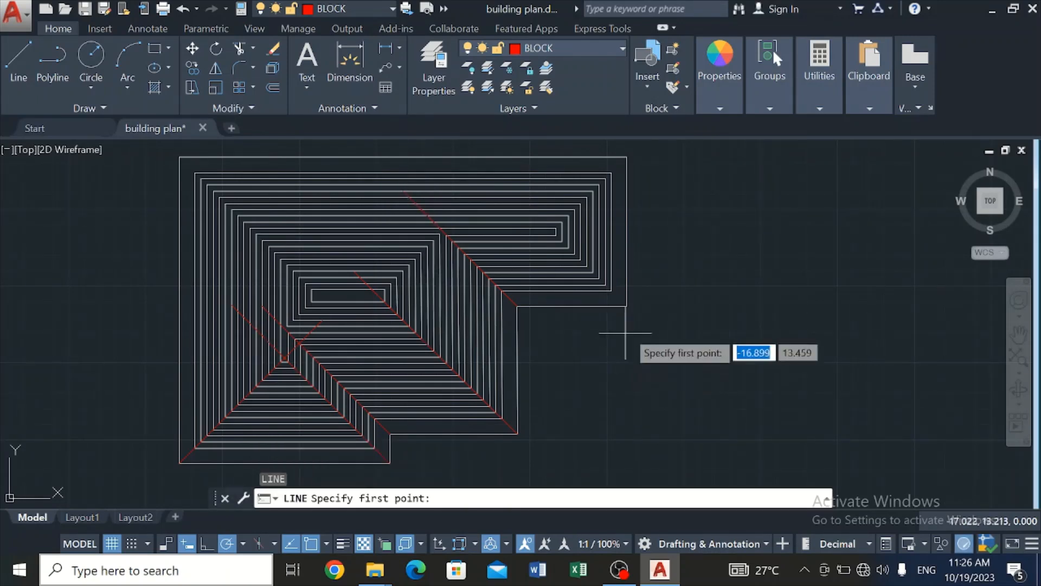
{"action": "left_click", "coordinate": [626, 306]}
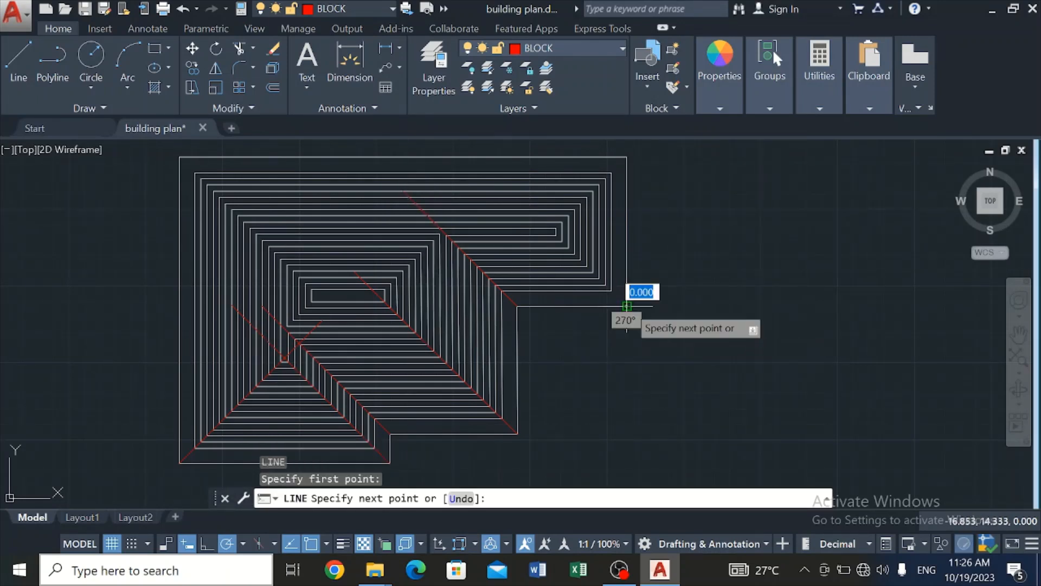
{"action": "left_click", "coordinate": [524, 202]}
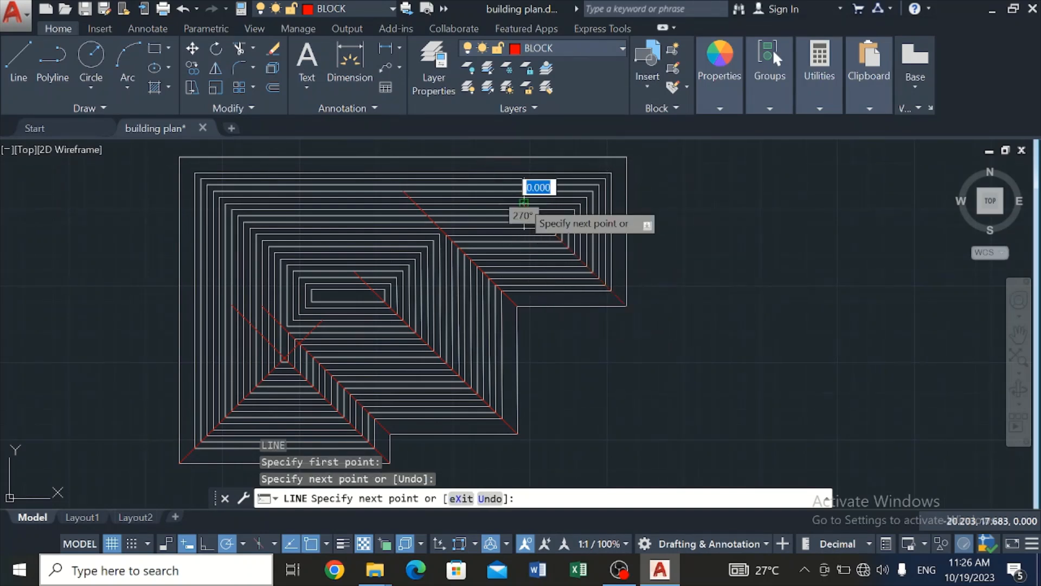
{"action": "key", "text": "Escape"}
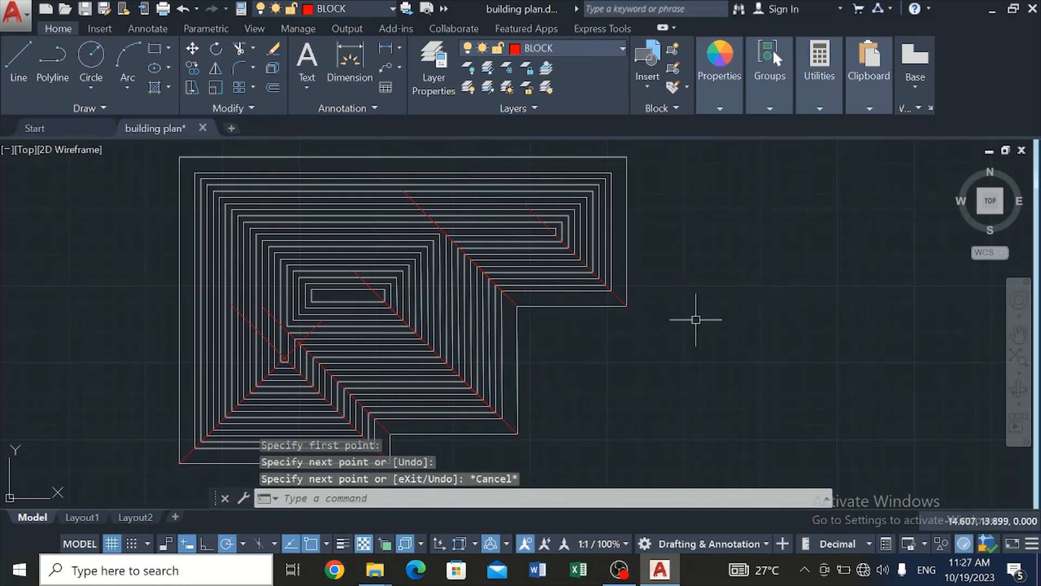
{"action": "key", "text": "space"}
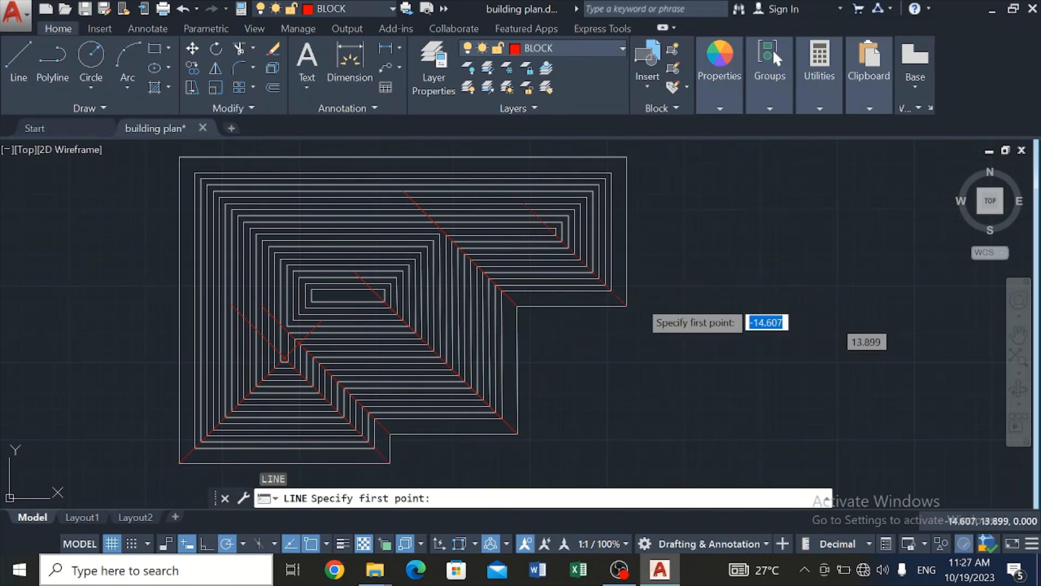
{"action": "left_click", "coordinate": [627, 157]}
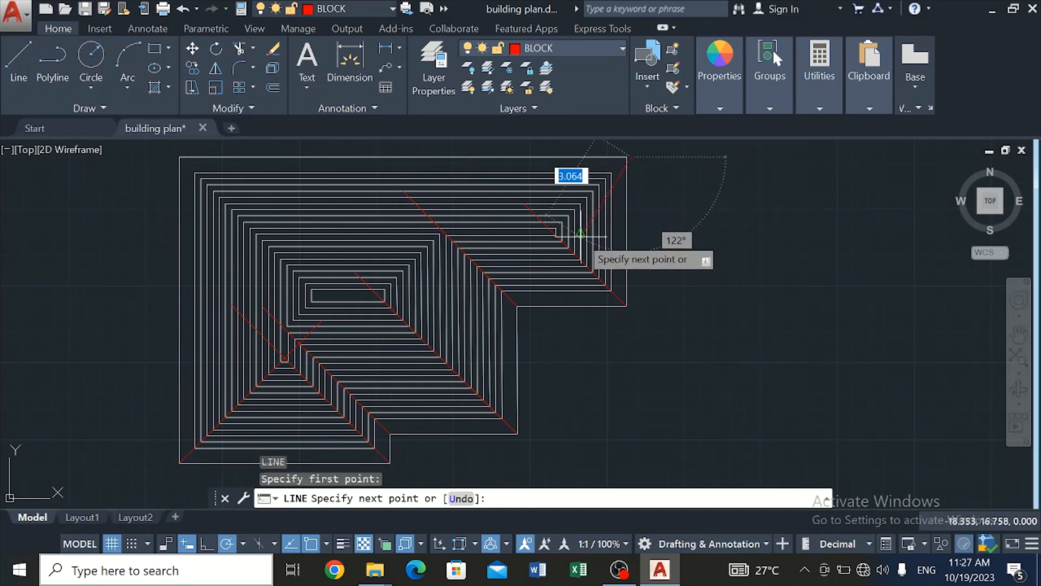
{"action": "key", "text": "Escape"}
Draw a 45° diagonal line from the outermost outline's upper-right corner down into the nested outlines, crossing the right wing's other diagonal
{"action": "key", "text": "space"}
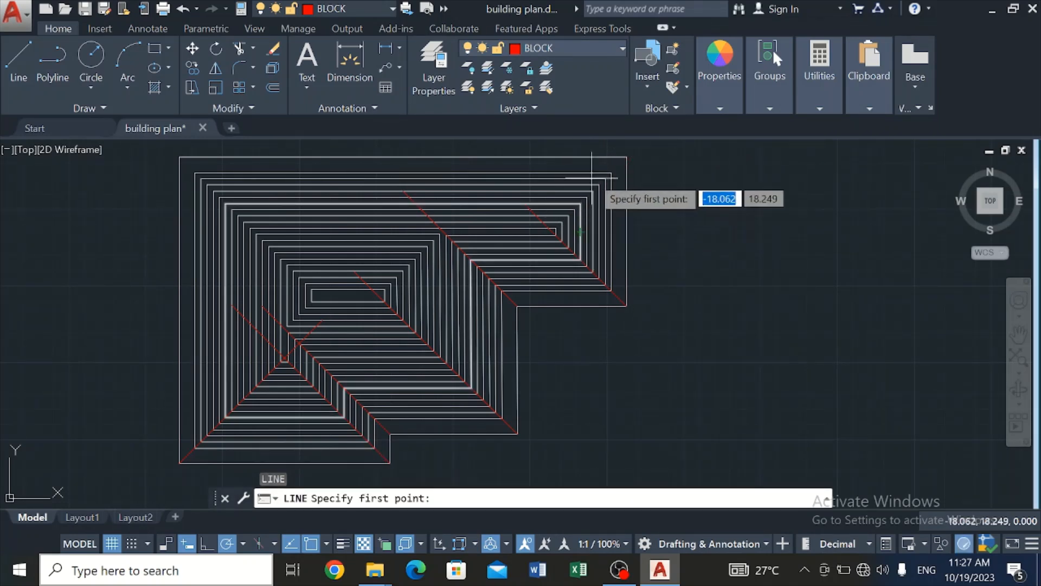
{"action": "left_click", "coordinate": [627, 156]}
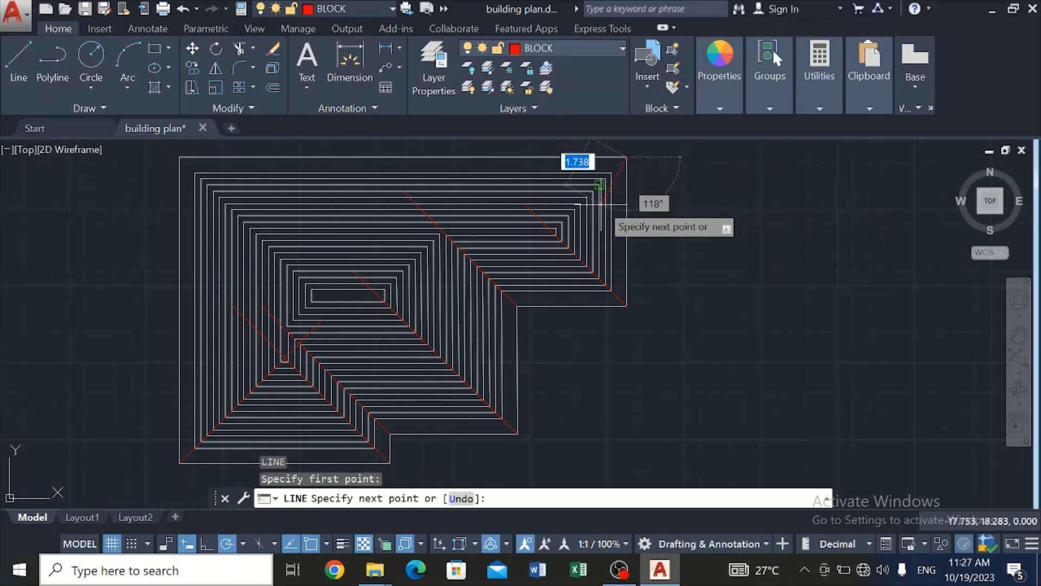
{"action": "left_click", "coordinate": [535, 248]}
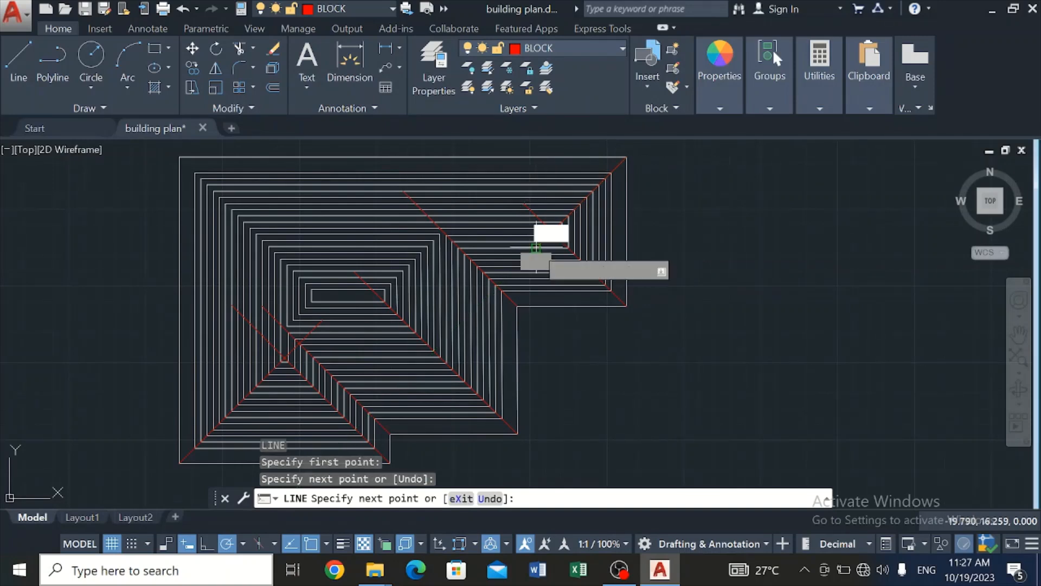
{"action": "key", "text": "Escape"}
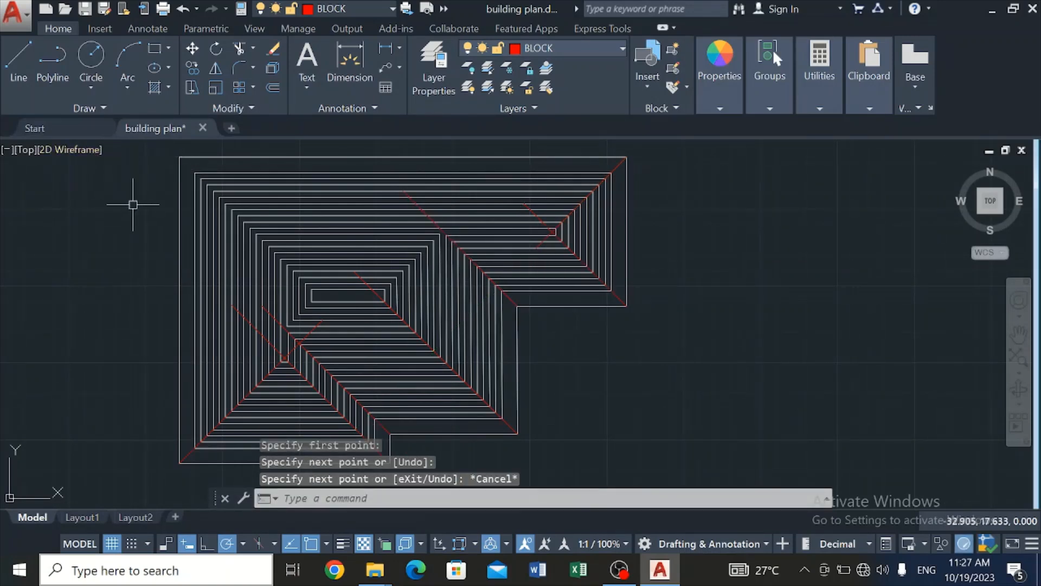
Draw a 45° diagonal line from the outermost outline's upper-left corner down through the nested corners, ending just below the central rectangles
{"action": "key", "text": "Return"}
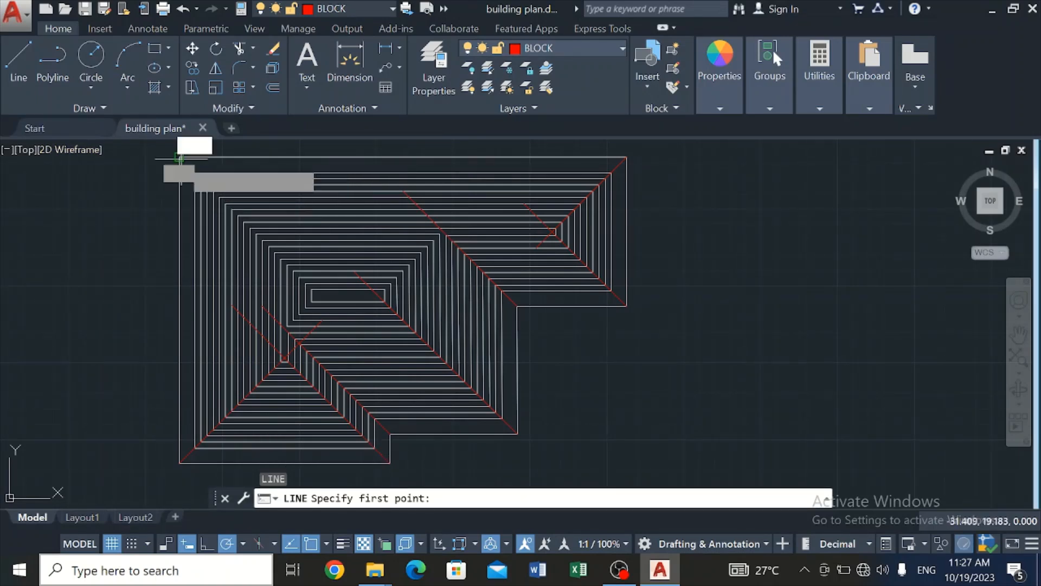
{"action": "left_click", "coordinate": [179, 157]}
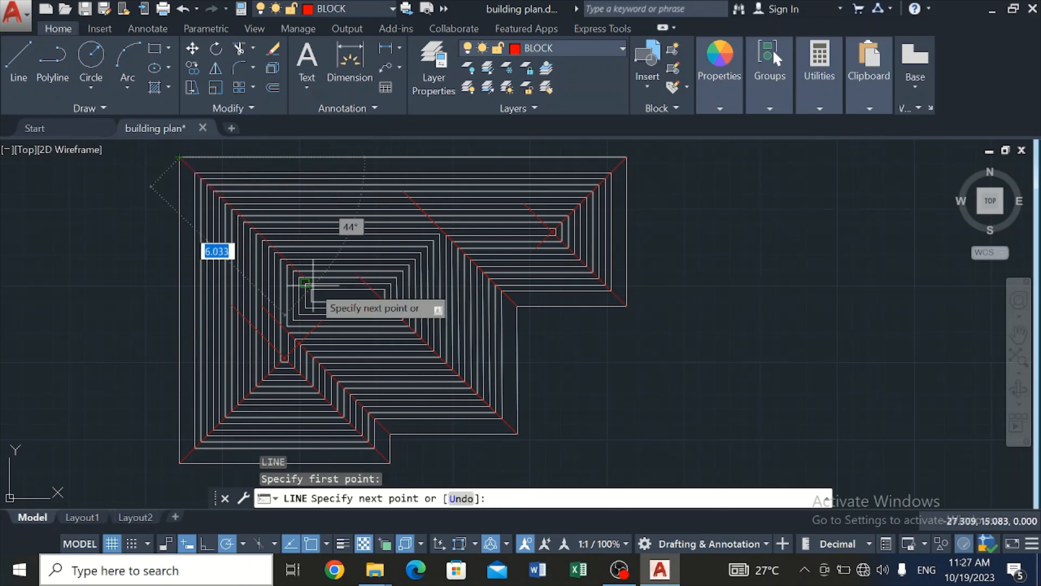
{"action": "left_click", "coordinate": [336, 314]}
{"action": "key", "text": "Escape"}
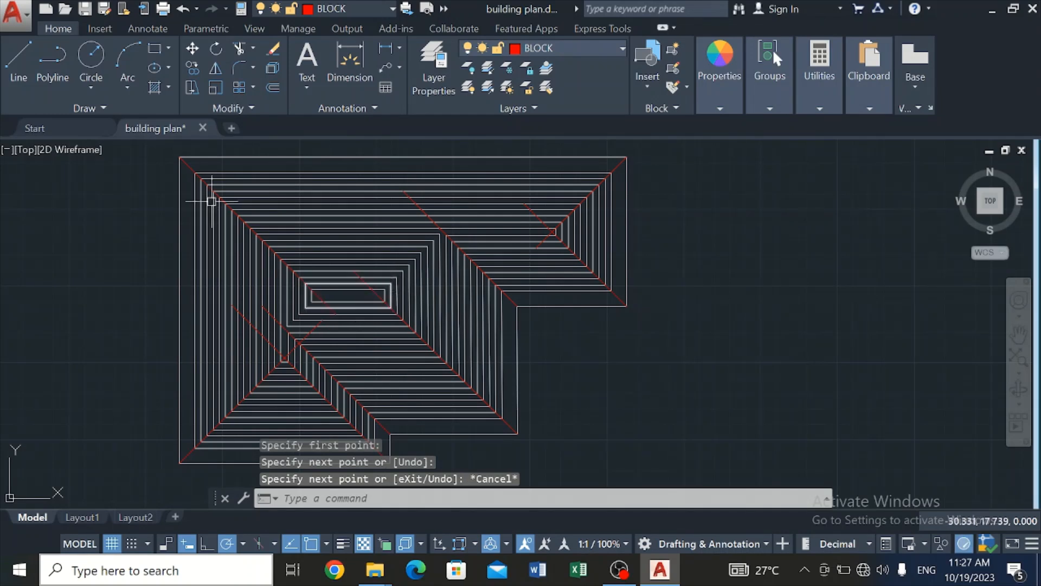
With Ortho on, draw a vertical line about 1.09 long upward from the lower wing's diagonal intersection, past the inner-corner diagonal
{"action": "left_click", "coordinate": [206, 544]}
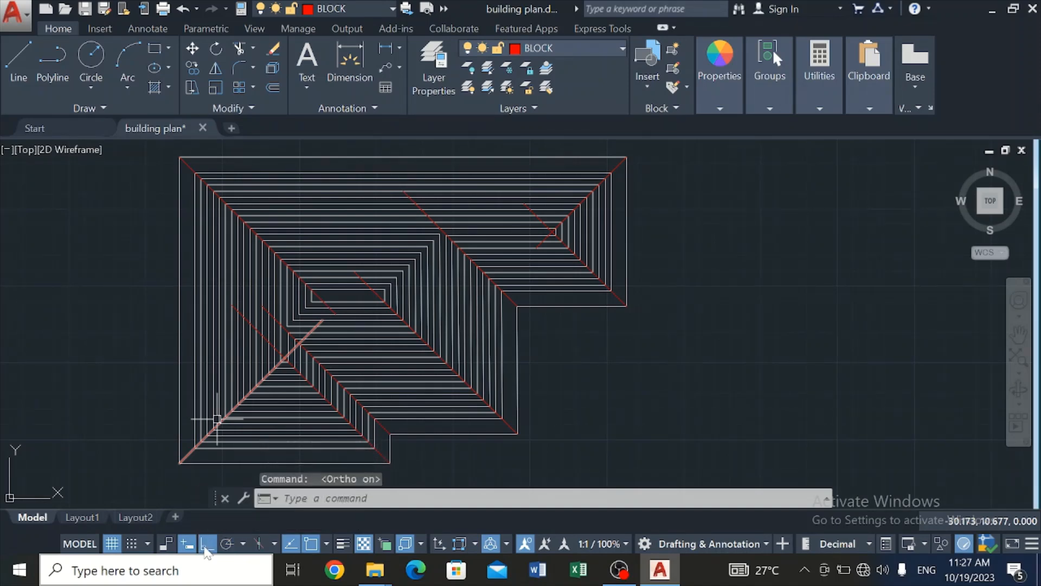
{"action": "scroll", "coordinate": [296, 355], "scroll_direction": "up", "scroll_amount": 5}
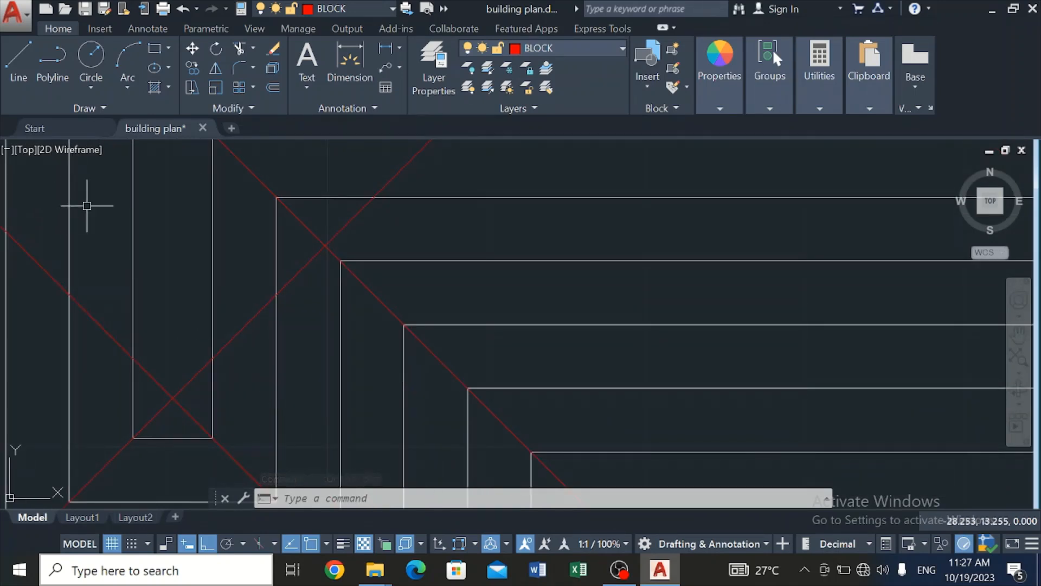
{"action": "key", "text": "l"}
{"action": "key", "text": "Return"}
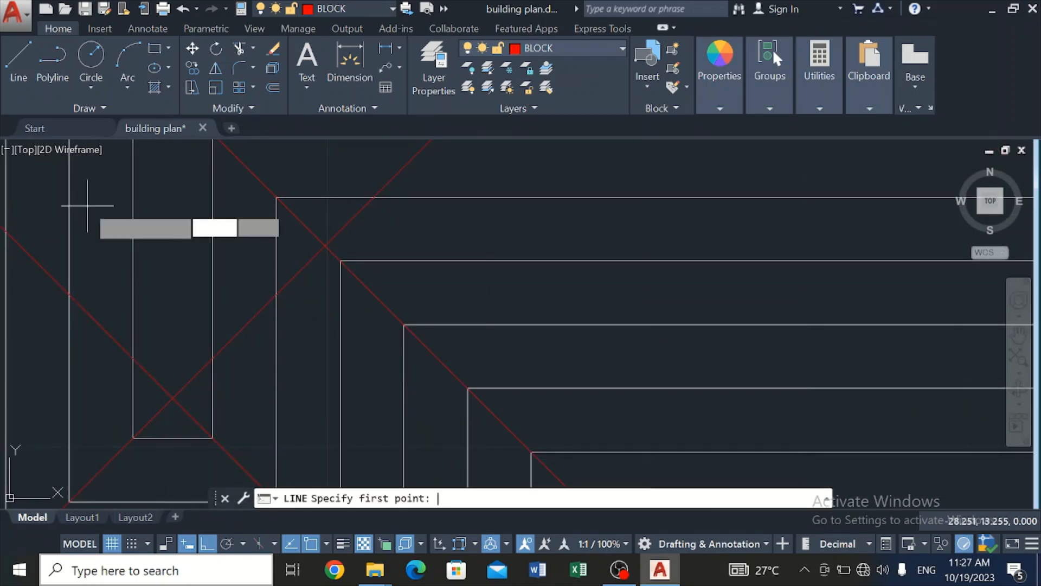
{"action": "left_click", "coordinate": [173, 398]}
{"action": "scroll", "coordinate": [171, 284], "scroll_direction": "down", "scroll_amount": 2}
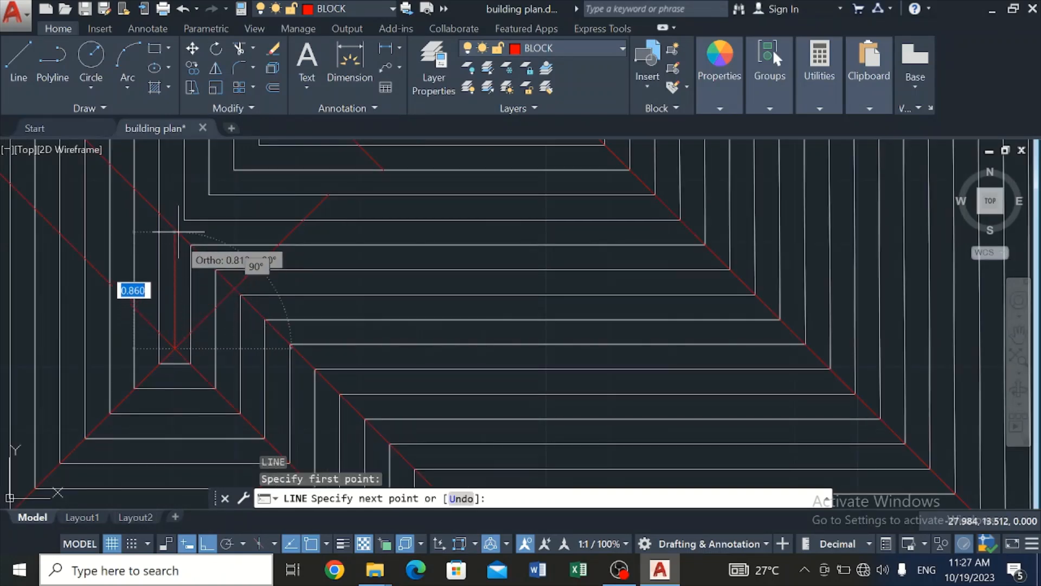
{"action": "scroll", "coordinate": [176, 211], "scroll_direction": "up", "scroll_amount": 3}
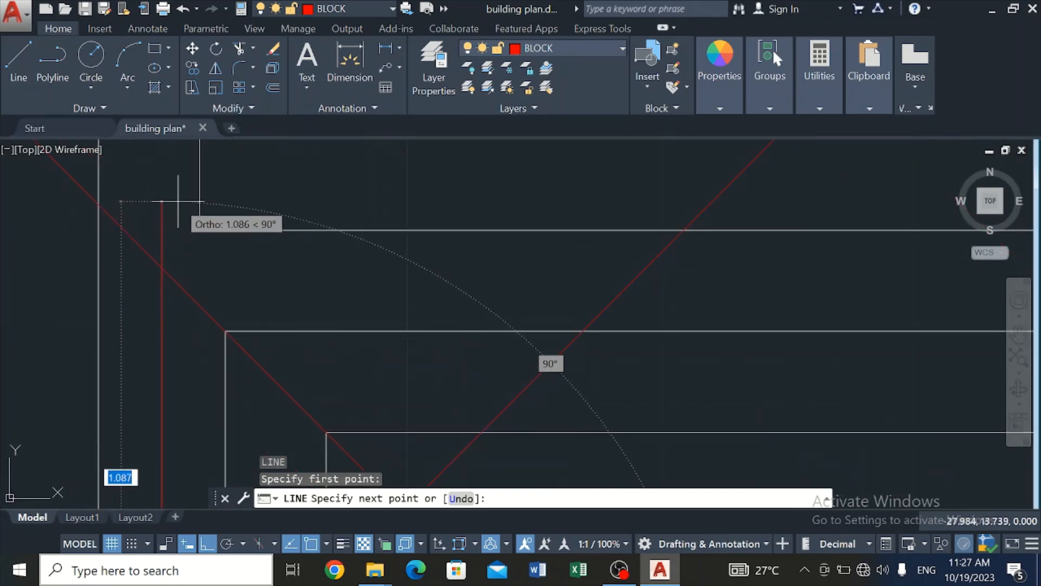
{"action": "left_click", "coordinate": [179, 202]}
{"action": "key", "text": "Escape"}
{"action": "scroll", "coordinate": [179, 201], "scroll_direction": "down", "scroll_amount": 5}
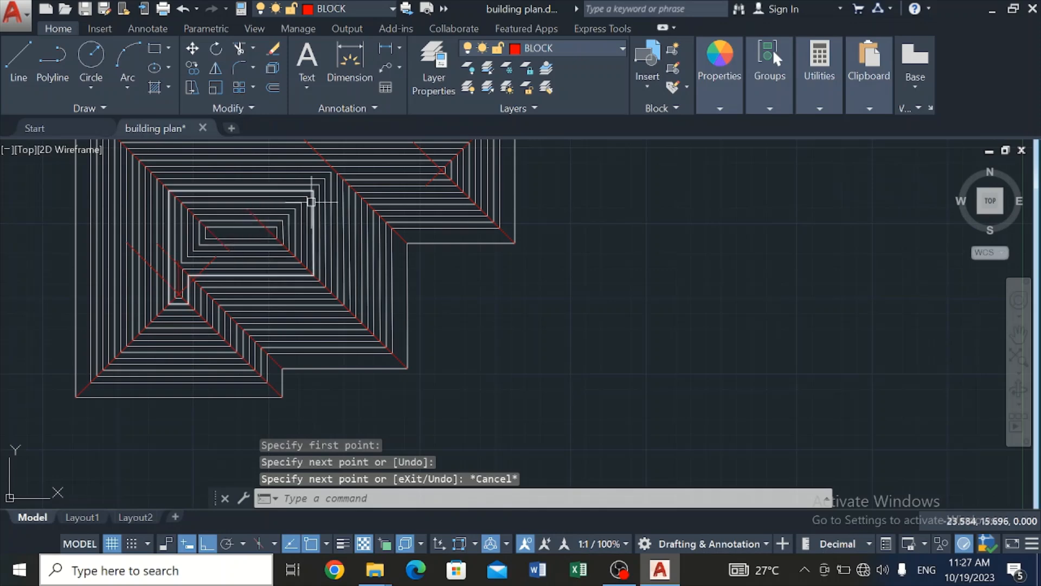
Draw a horizontal line about 4.5 long leftward from the right wing's diagonal intersection, crossing the upper step's diagonal
{"action": "scroll", "coordinate": [310, 198], "scroll_direction": "up", "scroll_amount": 4}
{"action": "scroll", "coordinate": [311, 199], "scroll_direction": "down", "scroll_amount": 4}
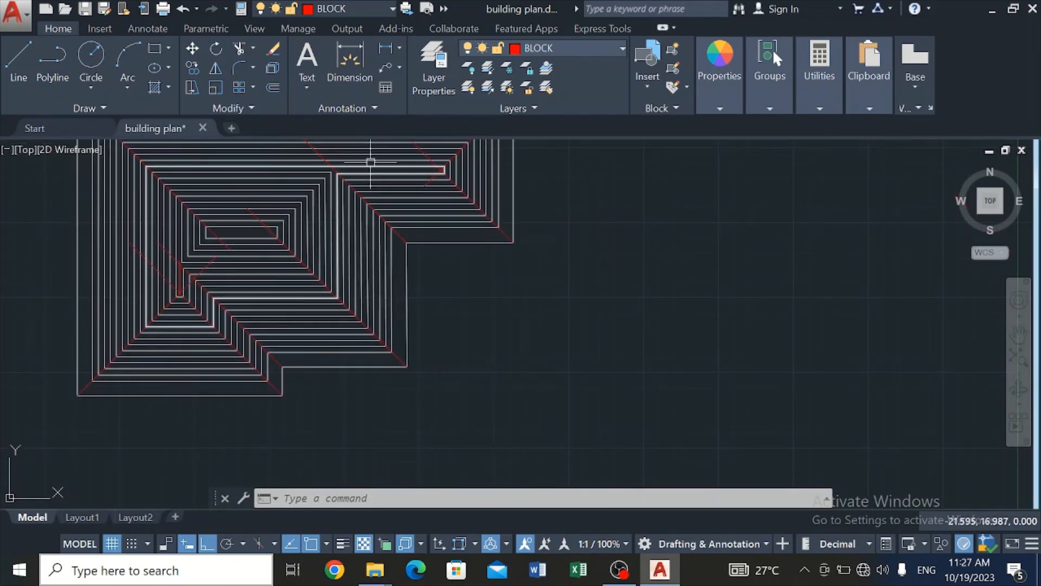
{"action": "scroll", "coordinate": [370, 162], "scroll_direction": "up", "scroll_amount": 2}
{"action": "scroll", "coordinate": [368, 162], "scroll_direction": "up", "scroll_amount": 2}
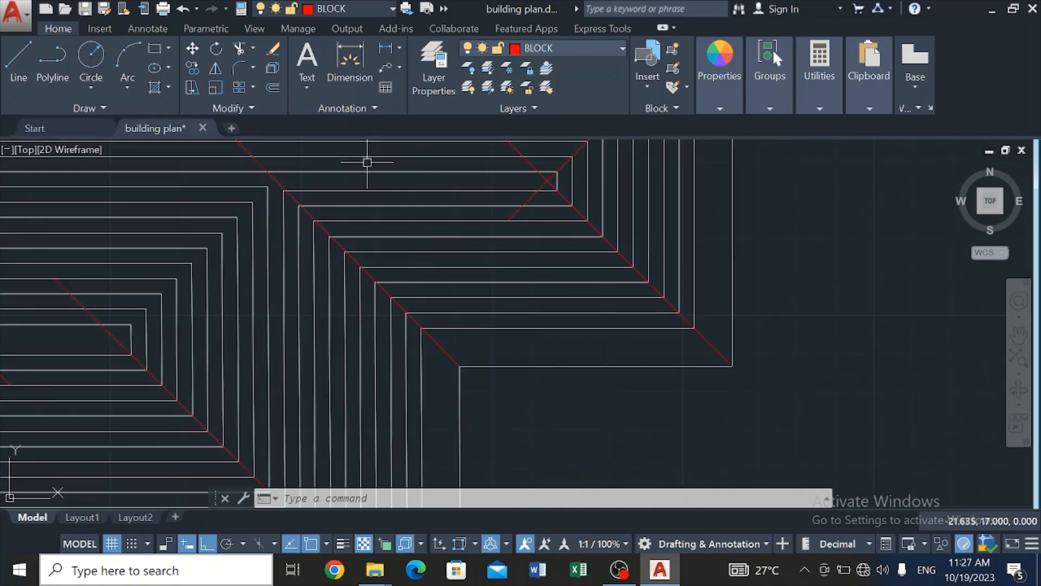
{"action": "left_click", "coordinate": [13, 64]}
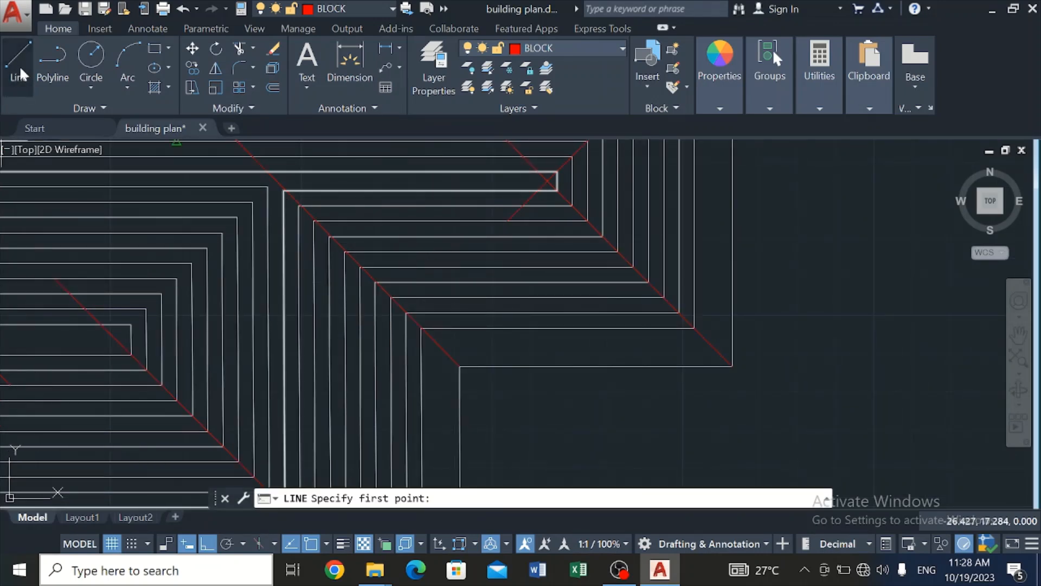
{"action": "left_click", "coordinate": [548, 181]}
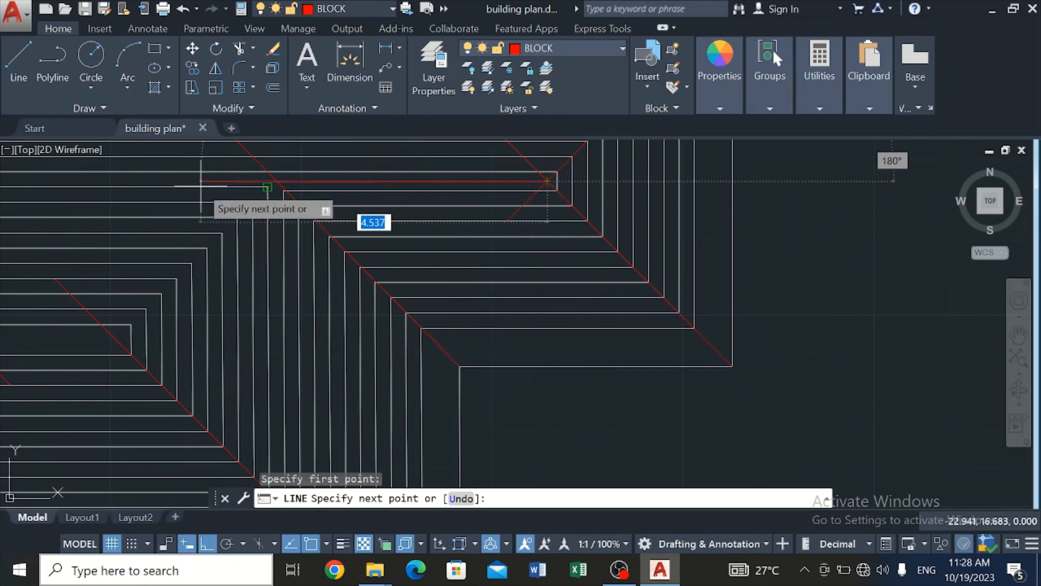
{"action": "left_click", "coordinate": [204, 179]}
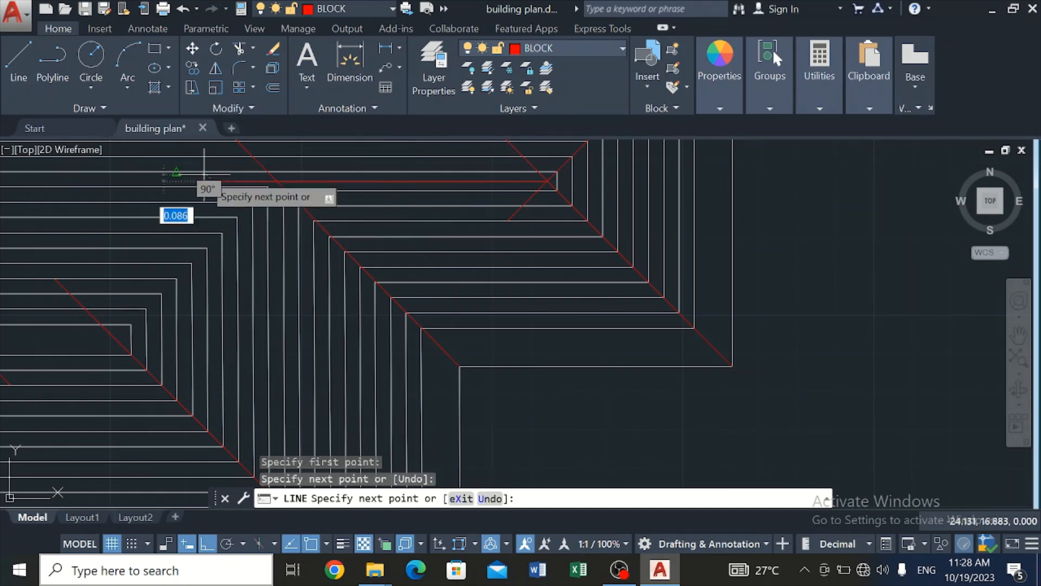
{"action": "key", "text": "Escape"}
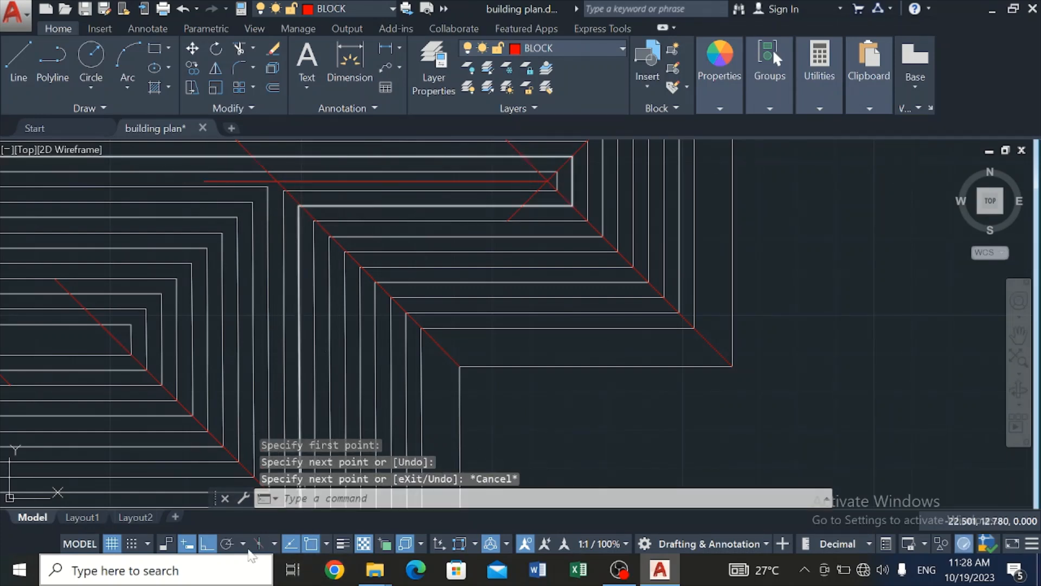
With polar tracking on, draw a 45° line about 2.65 long from the vertical line's crossing with the lower step's diagonal, through the central rectangles
{"action": "left_click", "coordinate": [228, 544]}
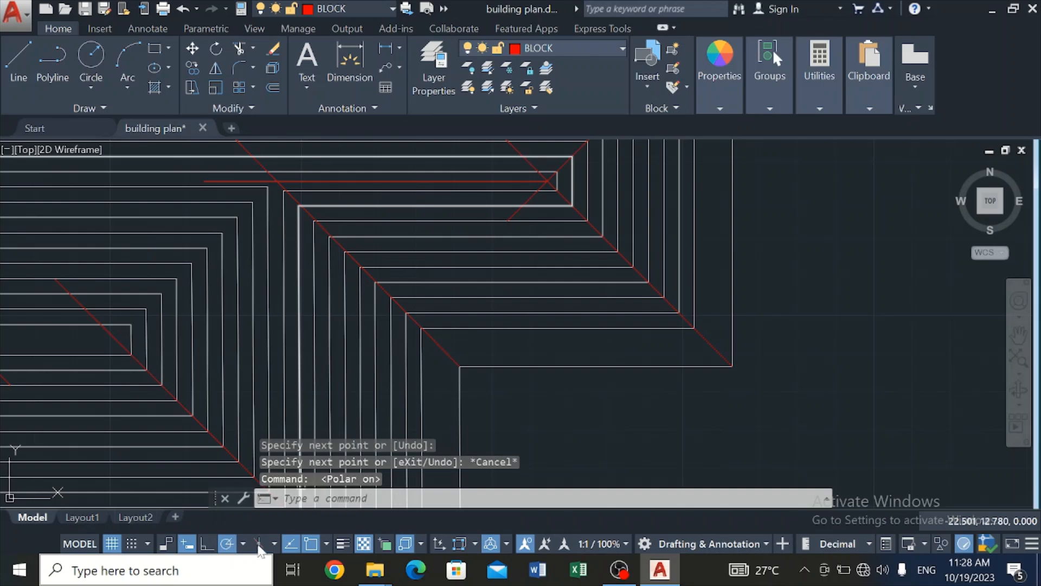
{"action": "scroll", "coordinate": [217, 387], "scroll_direction": "down", "scroll_amount": 2}
{"action": "scroll", "coordinate": [217, 387], "scroll_direction": "down", "scroll_amount": 3}
{"action": "scroll", "coordinate": [145, 404], "scroll_direction": "up", "scroll_amount": 5}
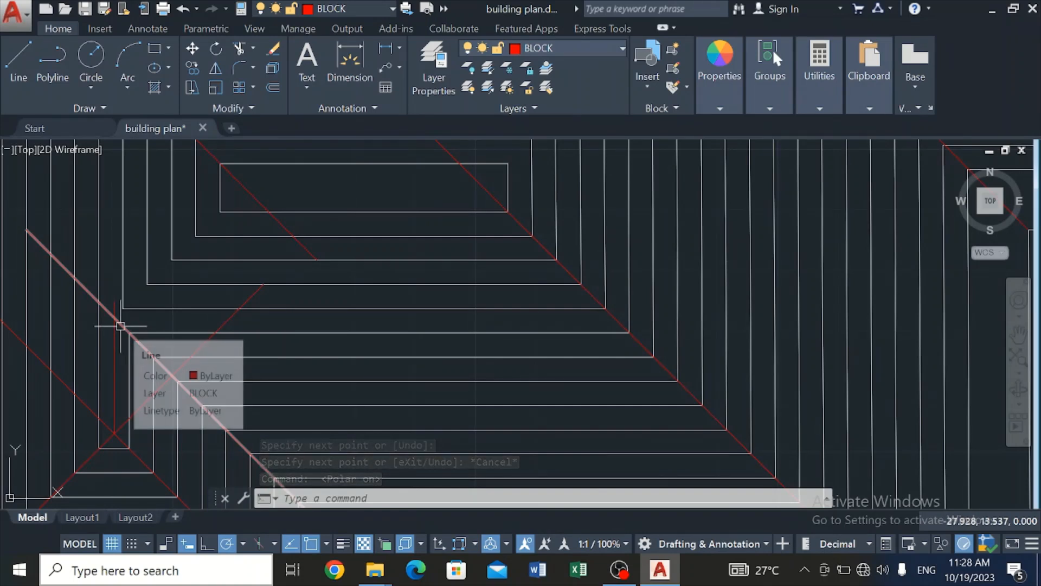
{"action": "type", "text": "l"}
{"action": "key", "text": "Return"}
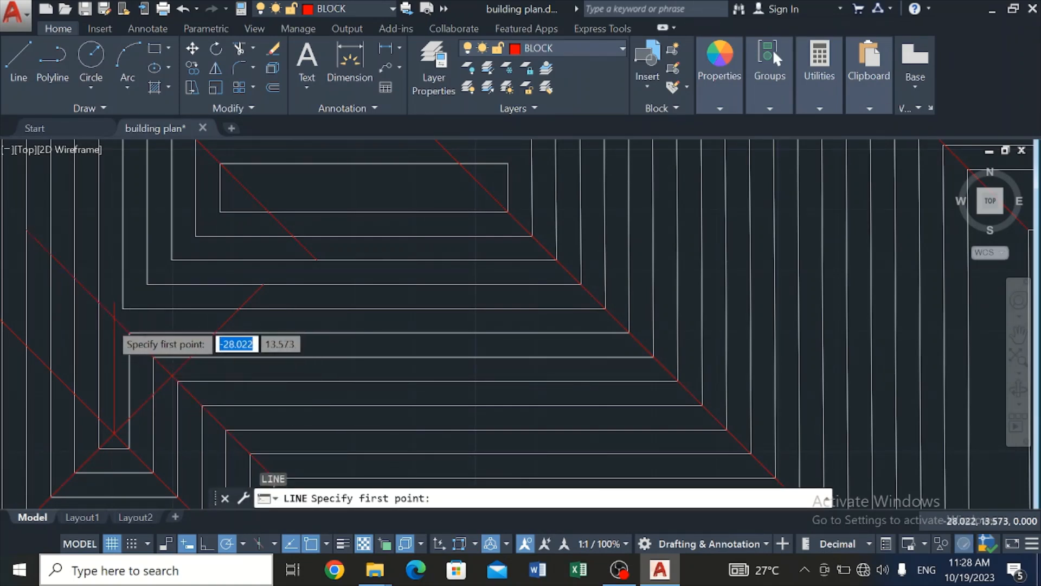
{"action": "scroll", "coordinate": [109, 322], "scroll_direction": "up", "scroll_amount": 4}
{"action": "left_click", "coordinate": [121, 305]}
{"action": "scroll", "coordinate": [121, 305], "scroll_direction": "down", "scroll_amount": 6}
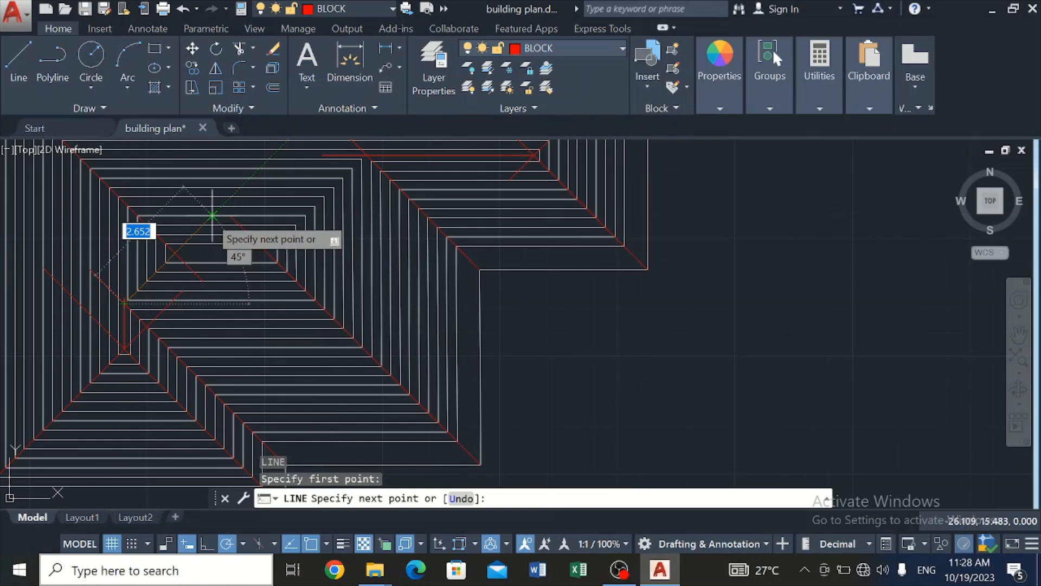
{"action": "left_click", "coordinate": [212, 217]}
{"action": "key", "text": "Escape"}
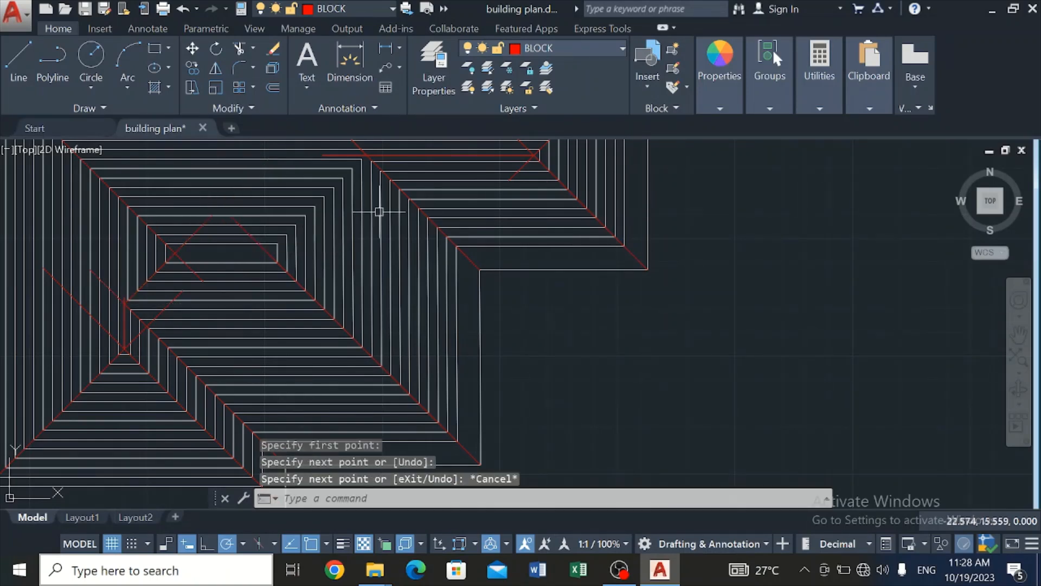
{"action": "key", "text": "space"}
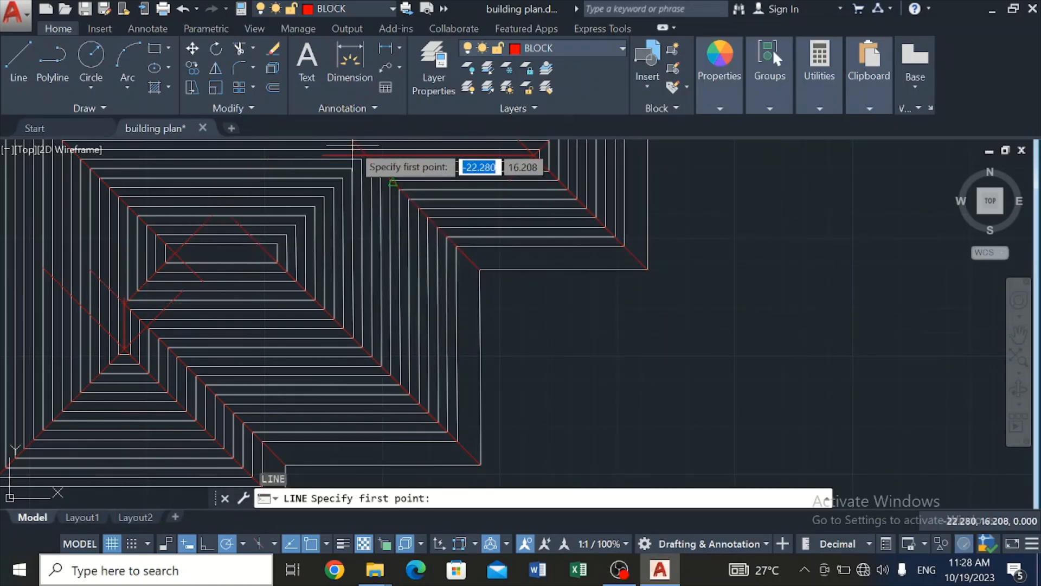
{"action": "scroll", "coordinate": [367, 157], "scroll_direction": "up", "scroll_amount": 2}
{"action": "scroll", "coordinate": [367, 156], "scroll_direction": "up", "scroll_amount": 2}
{"action": "left_click", "coordinate": [367, 157]}
{"action": "key", "text": "Escape"}
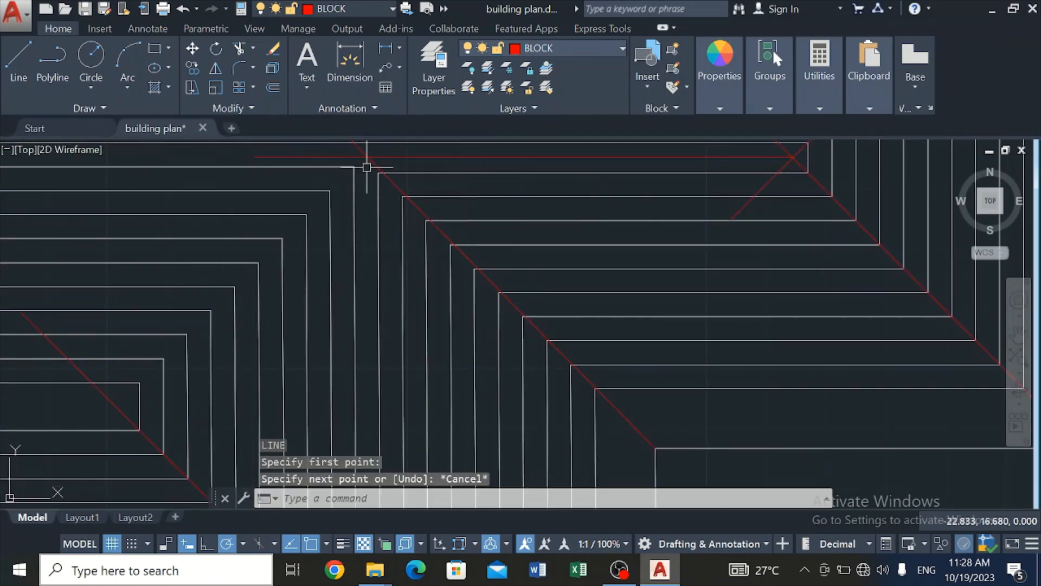
Draw a 45° line from the upper ridge's crossing with the step diagonal, down-left through the nested corners to below the central rectangles
{"action": "key", "text": "space"}
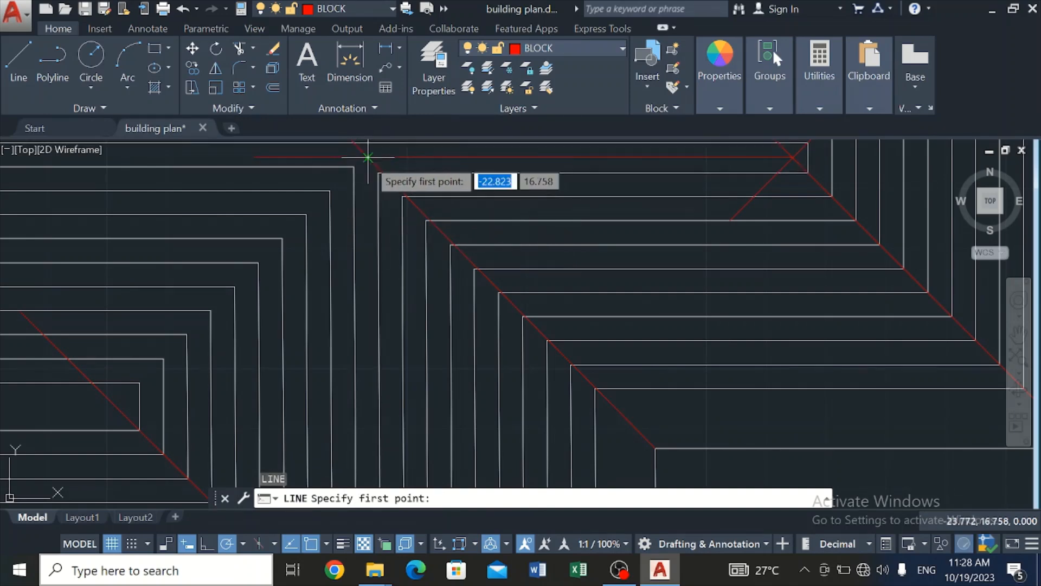
{"action": "left_click", "coordinate": [367, 157]}
{"action": "scroll", "coordinate": [185, 331], "scroll_direction": "down", "scroll_amount": 3}
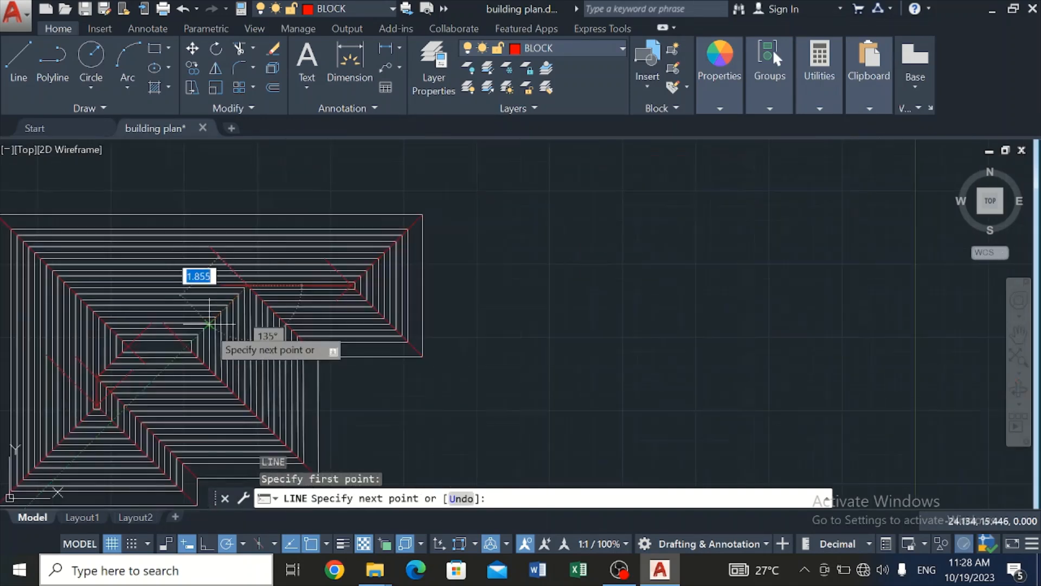
{"action": "left_click", "coordinate": [152, 382]}
{"action": "scroll", "coordinate": [166, 321], "scroll_direction": "up", "scroll_amount": 5}
{"action": "key", "text": "Escape"}
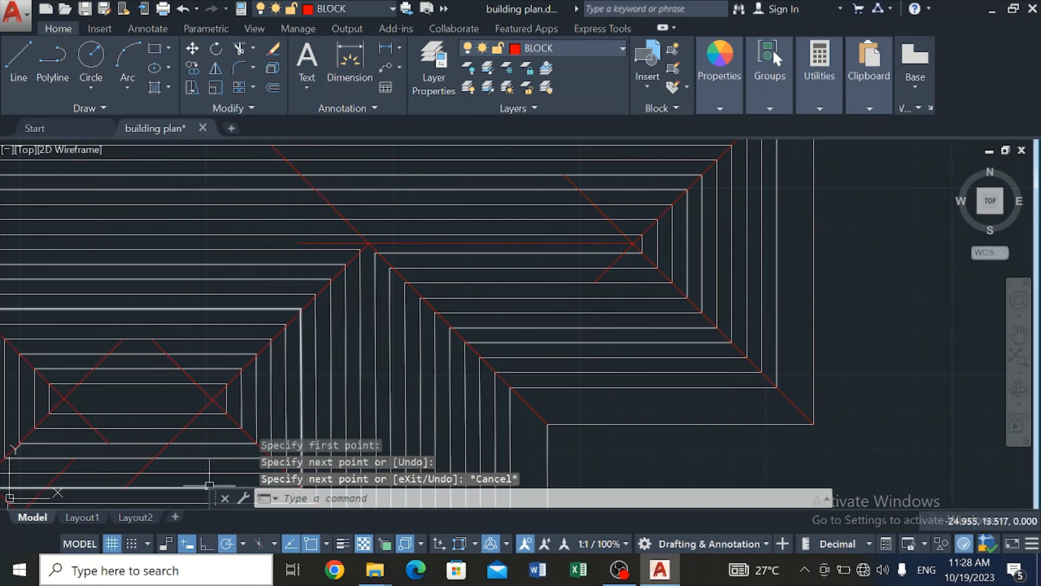
With Ortho on, draw a ridge line between the two diagonal intersections inside the innermost central rectangle
{"action": "left_click", "coordinate": [207, 544]}
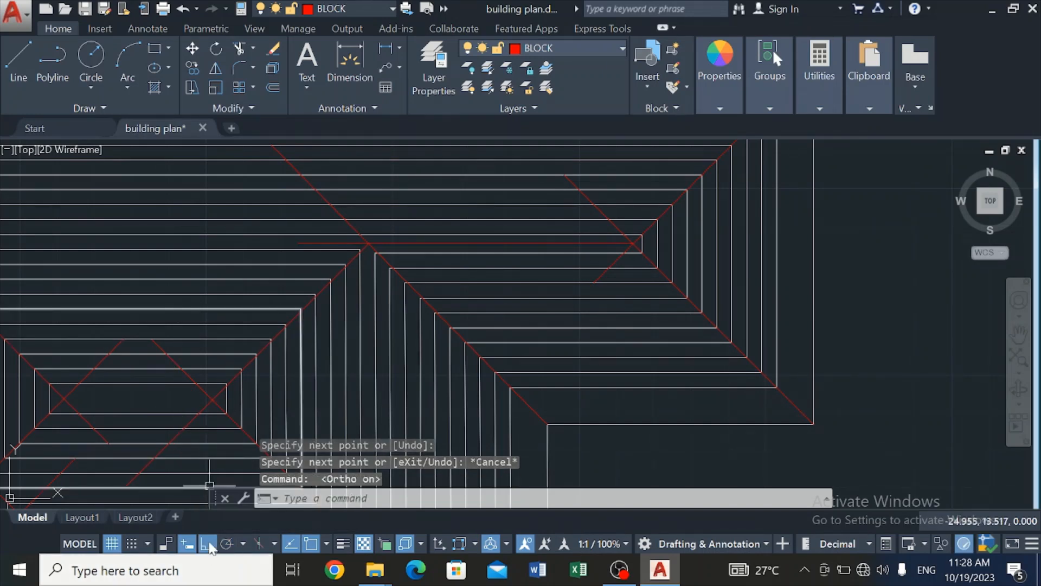
{"action": "key", "text": "Return"}
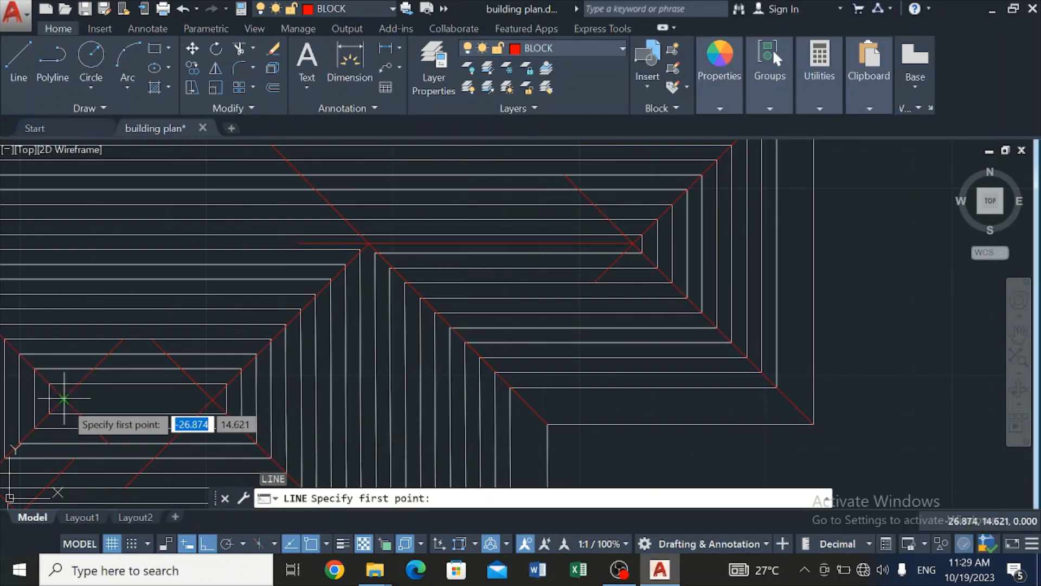
{"action": "left_click", "coordinate": [64, 398]}
{"action": "scroll", "coordinate": [202, 388], "scroll_direction": "up", "scroll_amount": 4}
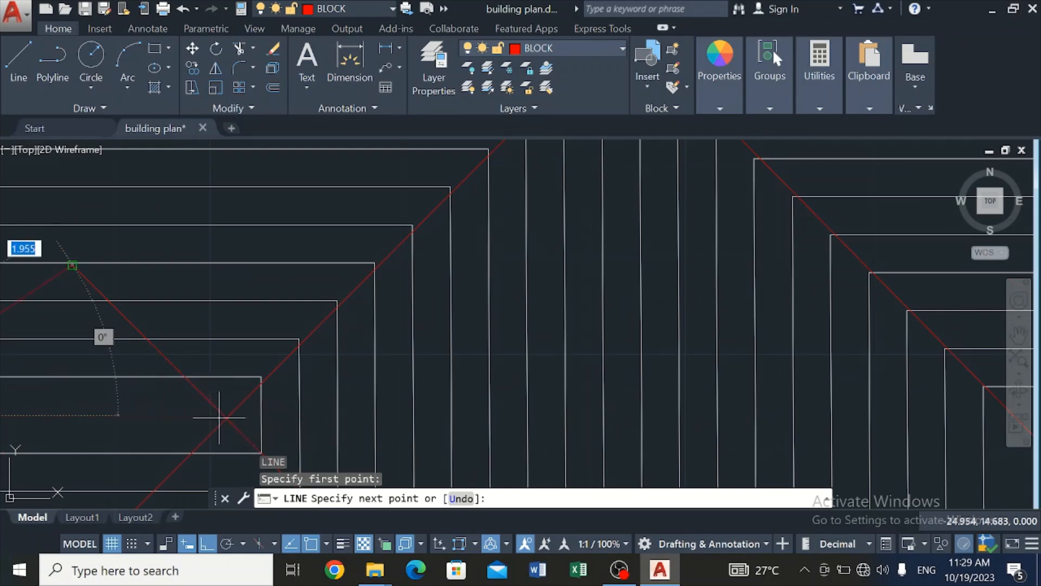
{"action": "left_click", "coordinate": [226, 418]}
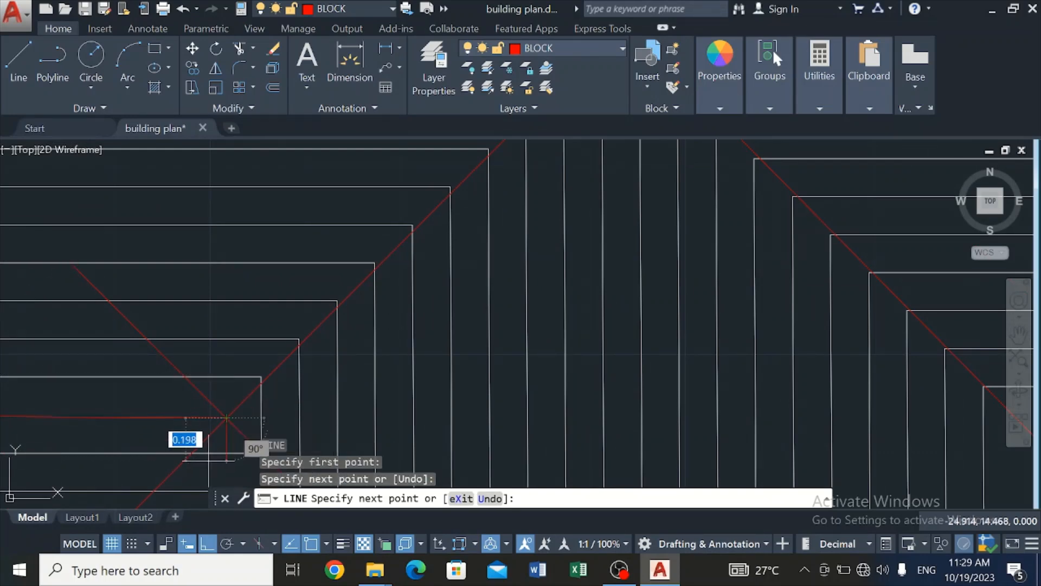
{"action": "key", "text": "Escape"}
Trim the diagonal overshoots and the vertical ridge's upper excess around the lower wing's junctions, undoing the last trim
{"action": "scroll", "coordinate": [210, 450], "scroll_direction": "down", "scroll_amount": 4}
{"action": "scroll", "coordinate": [211, 450], "scroll_direction": "down", "scroll_amount": 8}
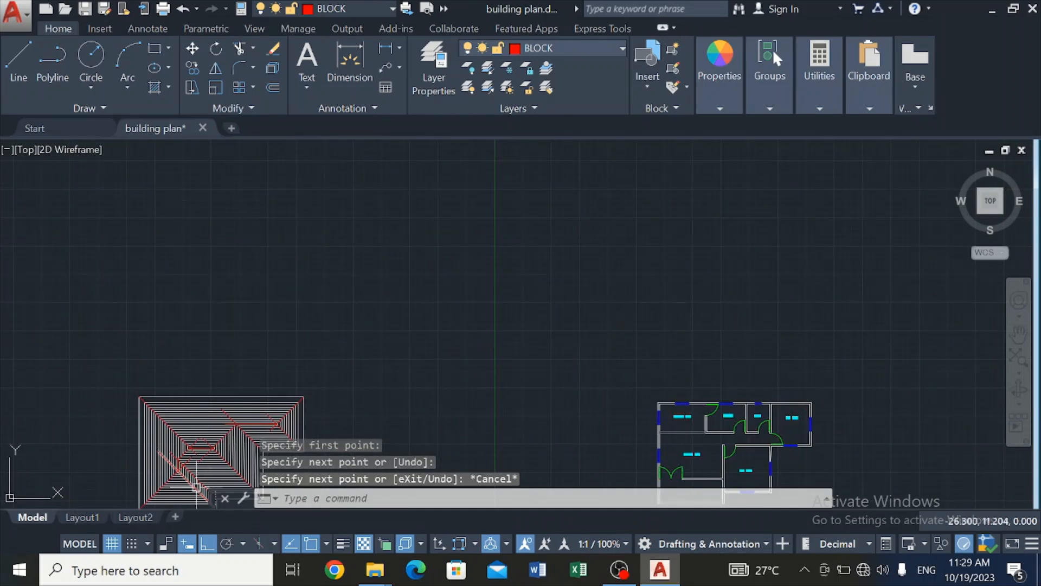
{"action": "scroll", "coordinate": [198, 486], "scroll_direction": "up", "scroll_amount": 8}
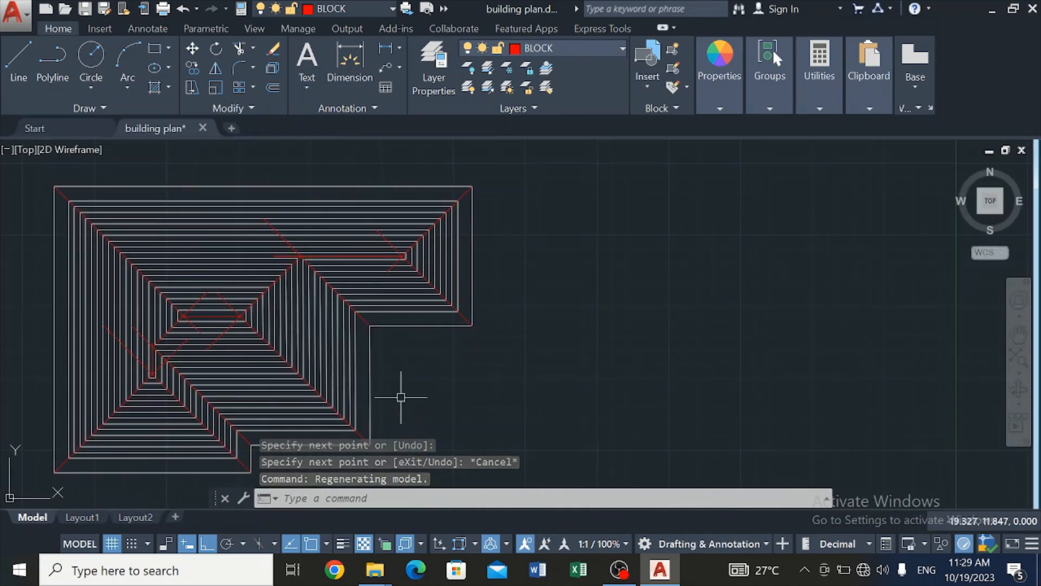
{"action": "left_click", "coordinate": [236, 49]}
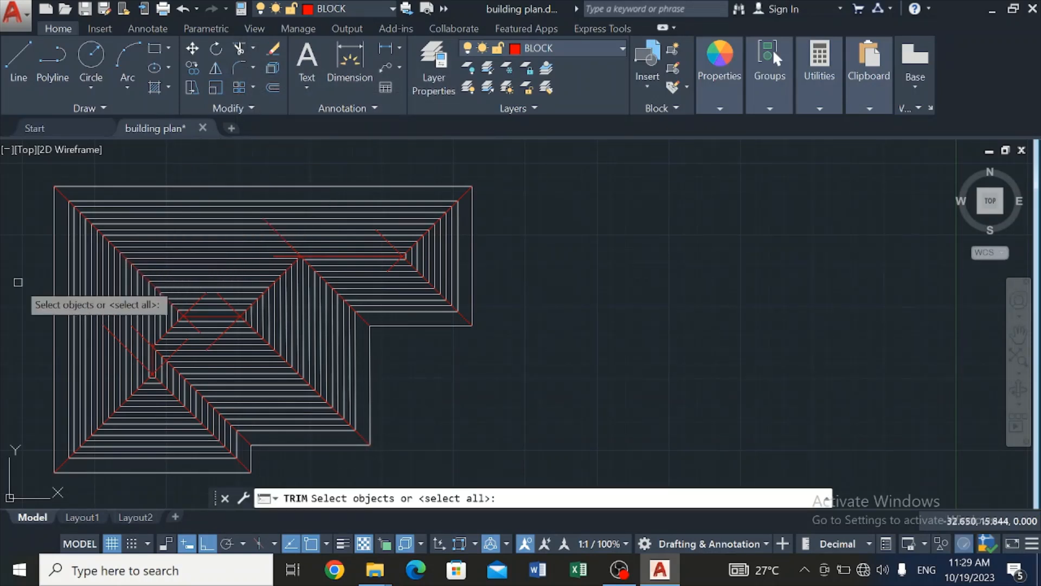
{"action": "key", "text": "Return"}
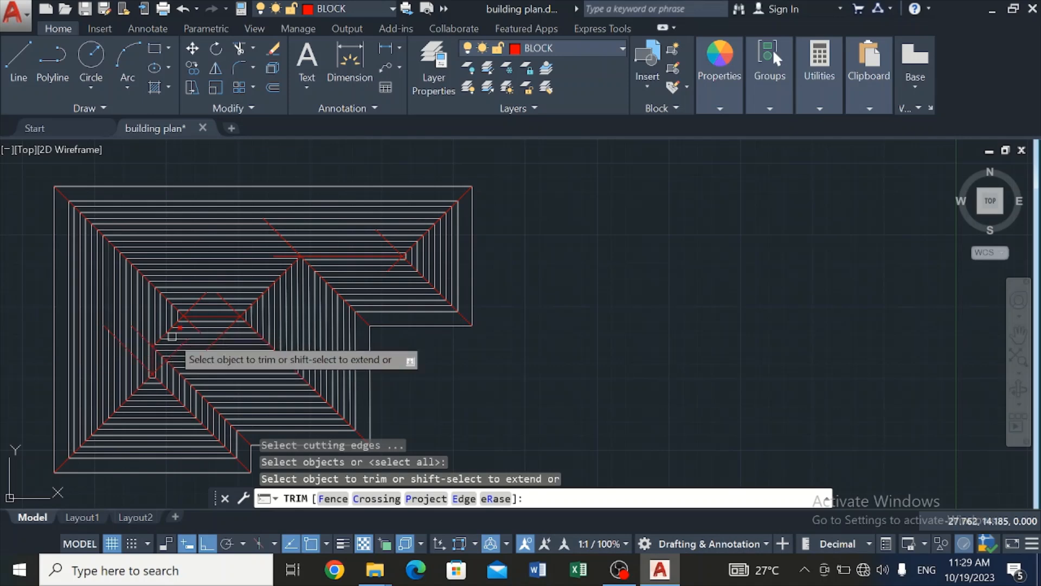
{"action": "scroll", "coordinate": [153, 374], "scroll_direction": "up", "scroll_amount": 6}
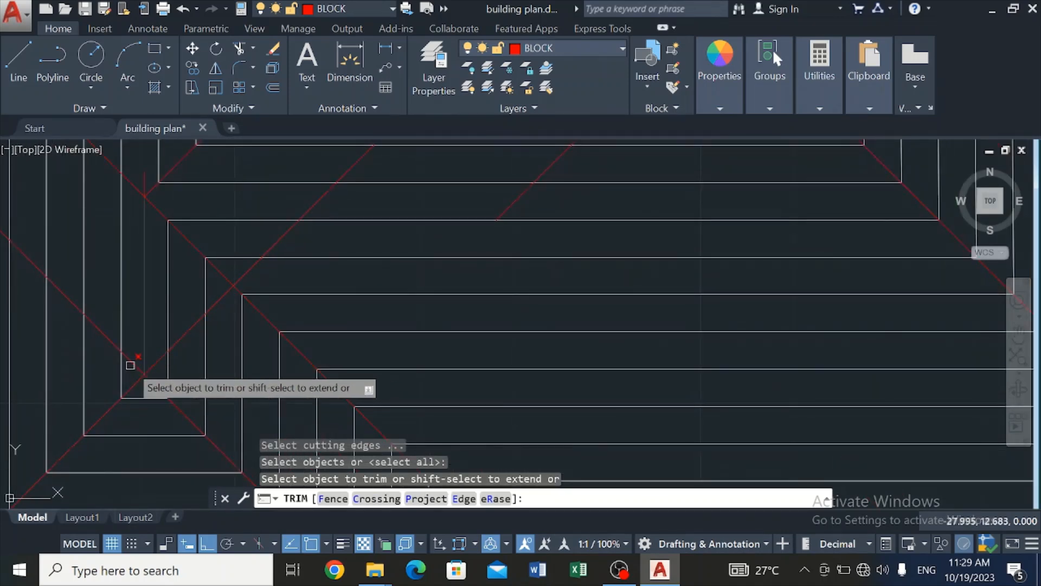
{"action": "left_click", "coordinate": [130, 362]}
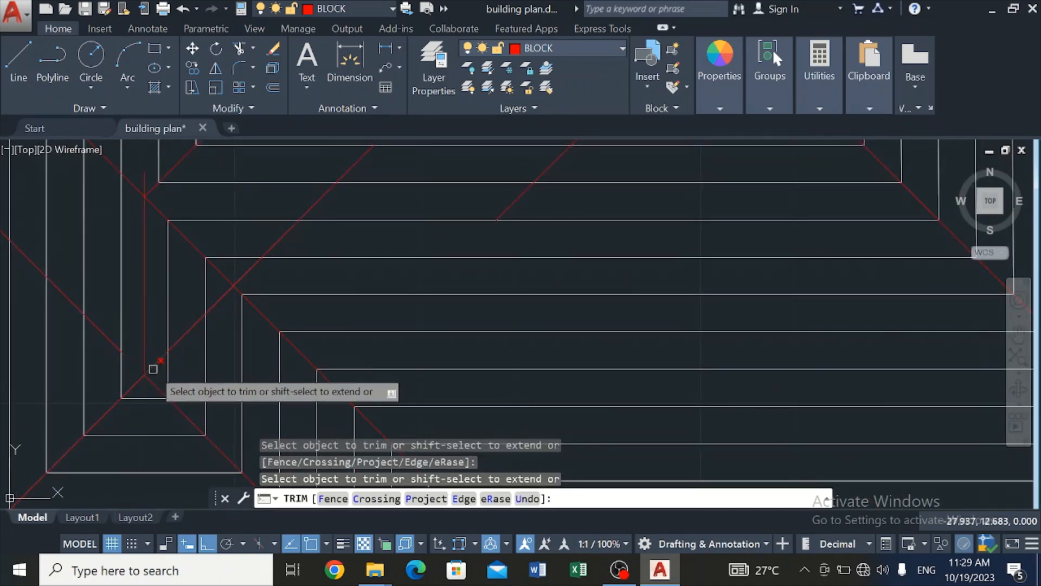
{"action": "scroll", "coordinate": [145, 209], "scroll_direction": "down", "scroll_amount": 4}
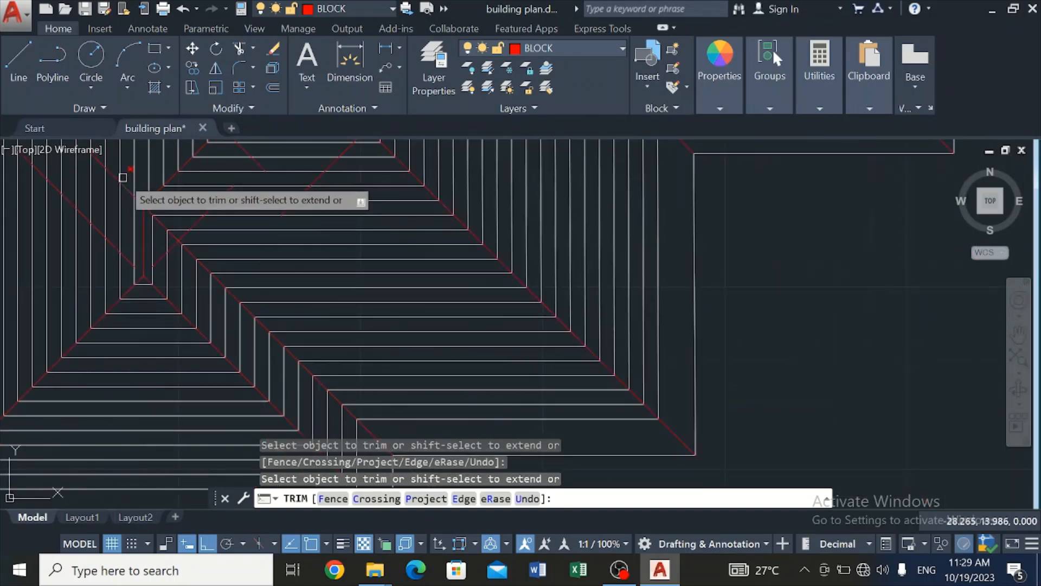
{"action": "scroll", "coordinate": [135, 193], "scroll_direction": "up", "scroll_amount": 4}
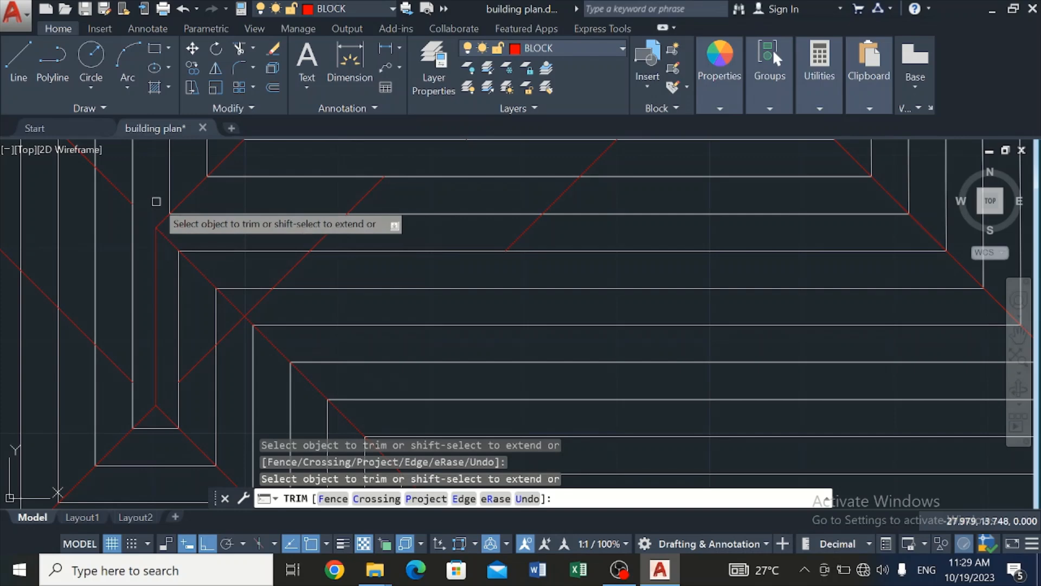
{"action": "scroll", "coordinate": [173, 237], "scroll_direction": "down", "scroll_amount": 4}
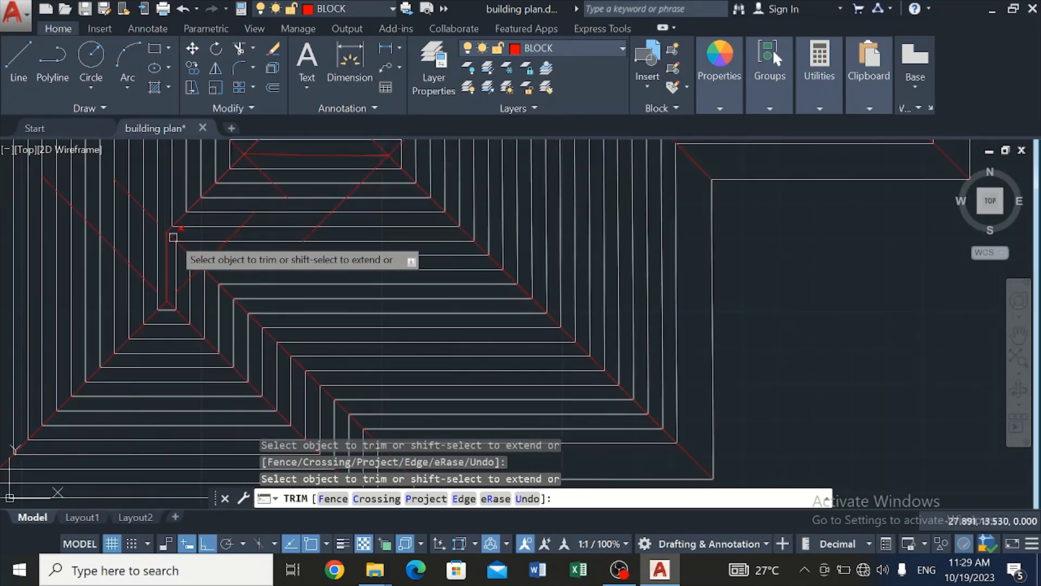
{"action": "scroll", "coordinate": [172, 237], "scroll_direction": "up", "scroll_amount": 4}
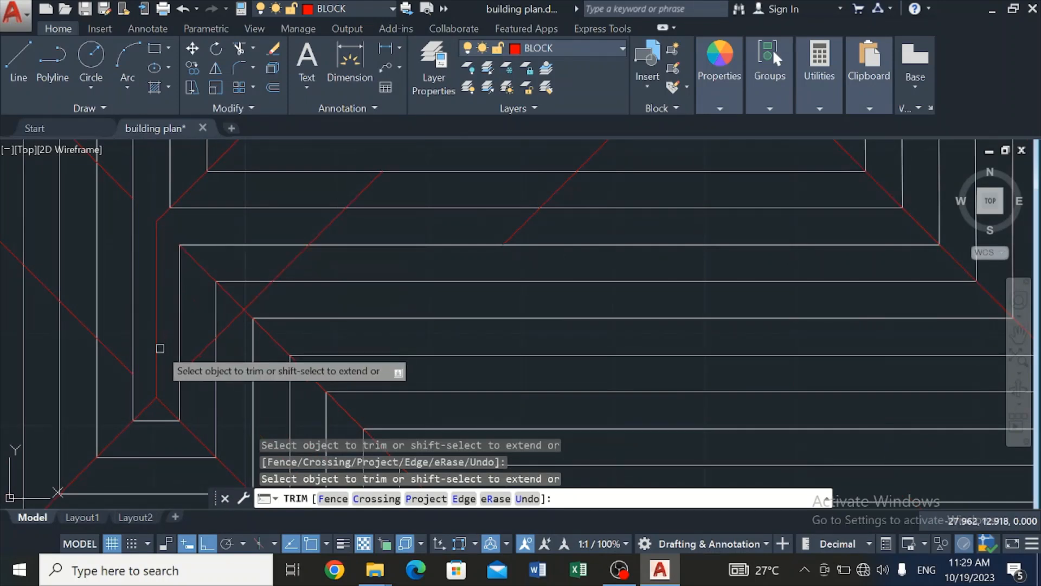
{"action": "key", "text": "ctrl+z"}
{"action": "scroll", "coordinate": [224, 309], "scroll_direction": "down", "scroll_amount": 2}
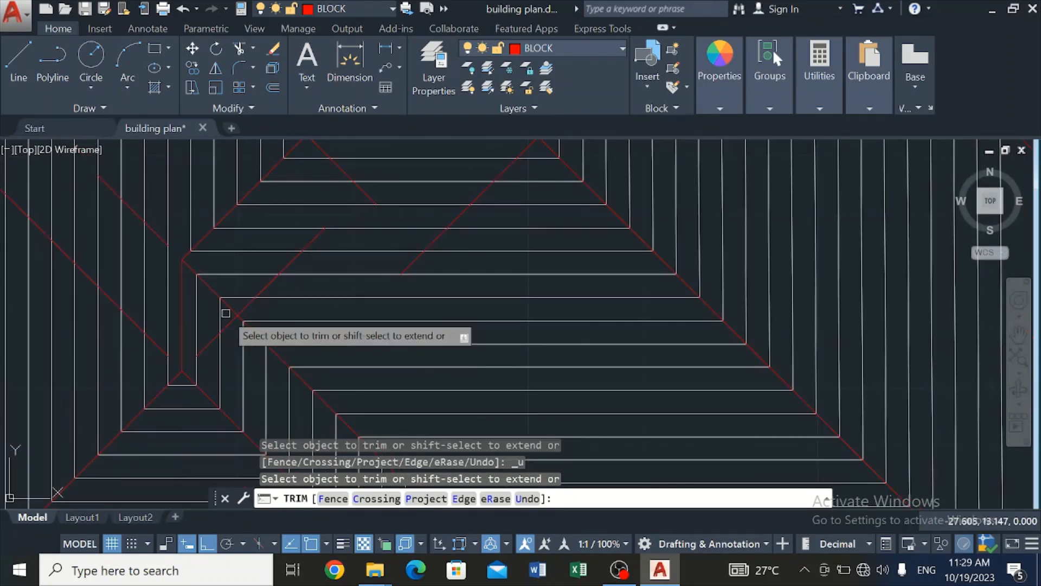
Trim the diagonal overshoots inside the innermost central rectangle at both ends of its ridge line
{"action": "scroll", "coordinate": [272, 246], "scroll_direction": "down", "scroll_amount": 4}
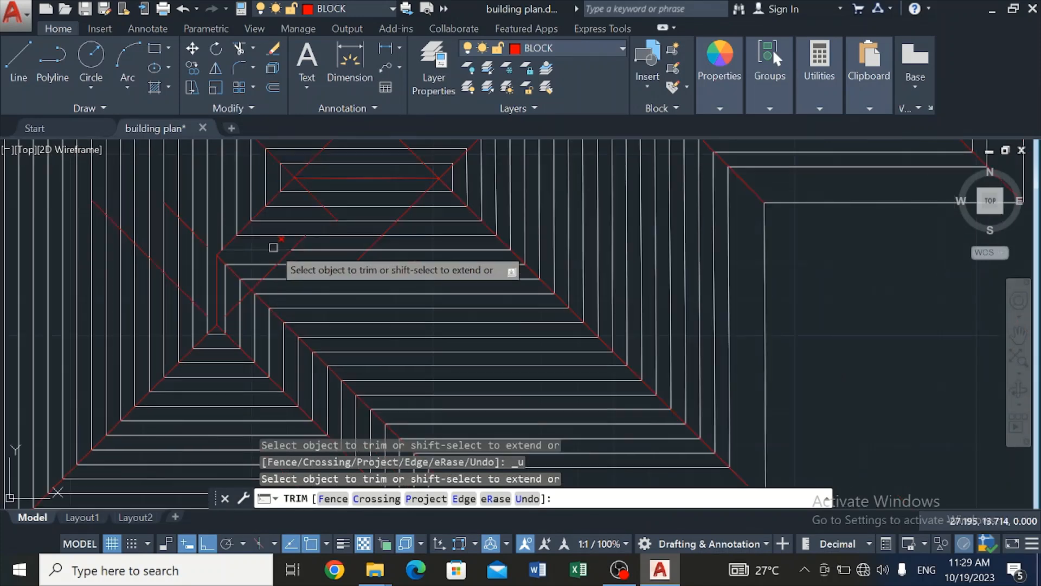
{"action": "scroll", "coordinate": [292, 186], "scroll_direction": "up", "scroll_amount": 5}
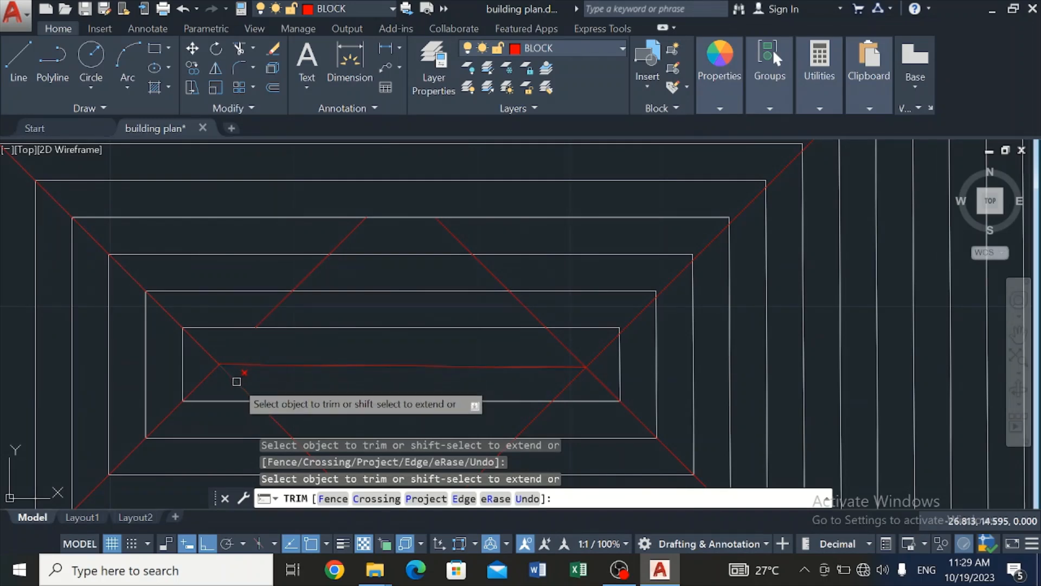
{"action": "scroll", "coordinate": [242, 362], "scroll_direction": "down", "scroll_amount": 5}
{"action": "scroll", "coordinate": [359, 365], "scroll_direction": "up", "scroll_amount": 5}
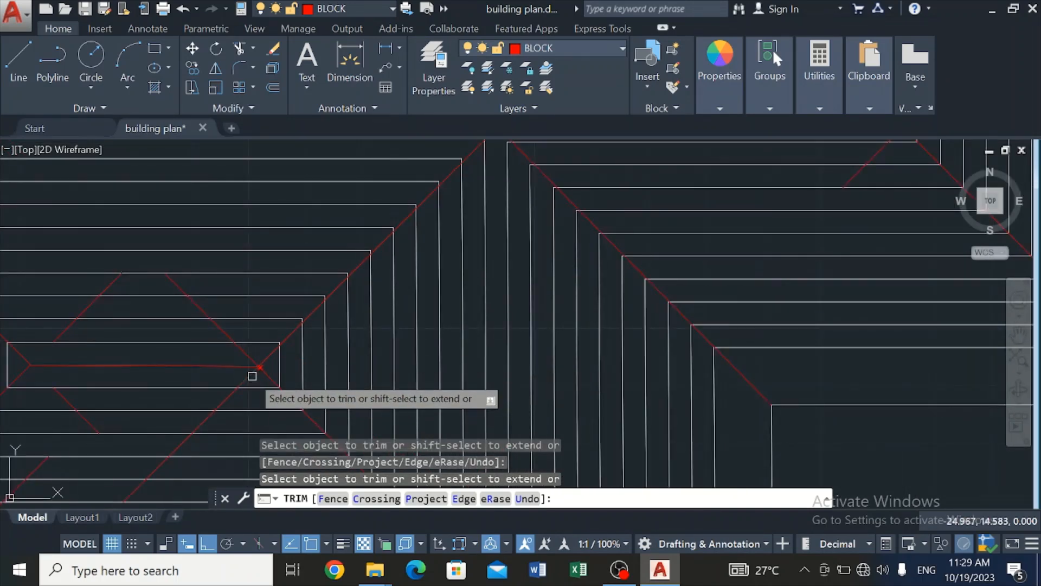
Trim the upper ridge's left overshoot and the step diagonal's extension at the junction where they meet
{"action": "scroll", "coordinate": [249, 355], "scroll_direction": "down", "scroll_amount": 3}
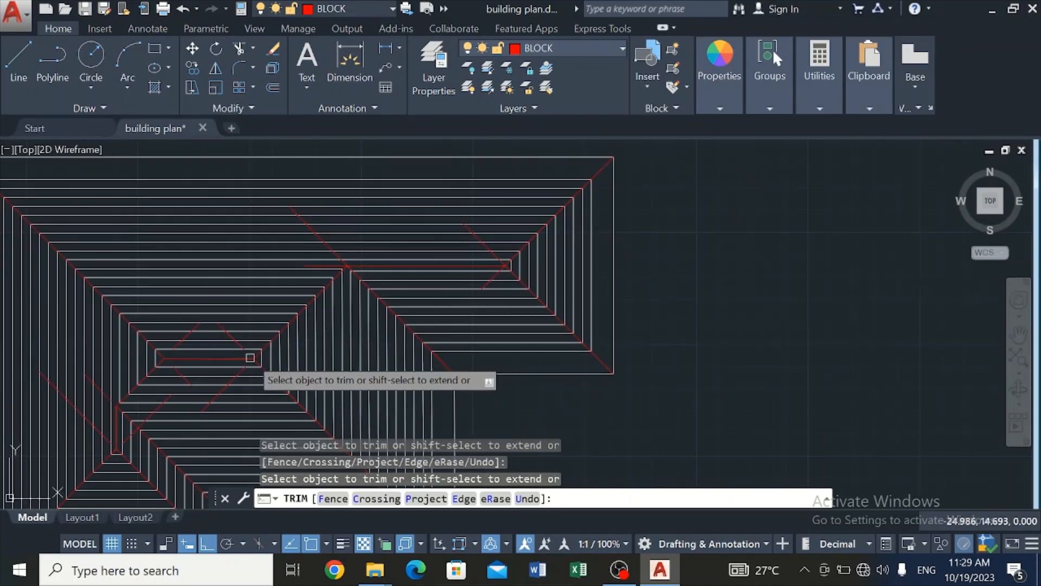
{"action": "scroll", "coordinate": [308, 355], "scroll_direction": "down", "scroll_amount": 2}
{"action": "scroll", "coordinate": [313, 335], "scroll_direction": "up", "scroll_amount": 1}
{"action": "scroll", "coordinate": [320, 326], "scroll_direction": "up", "scroll_amount": 5}
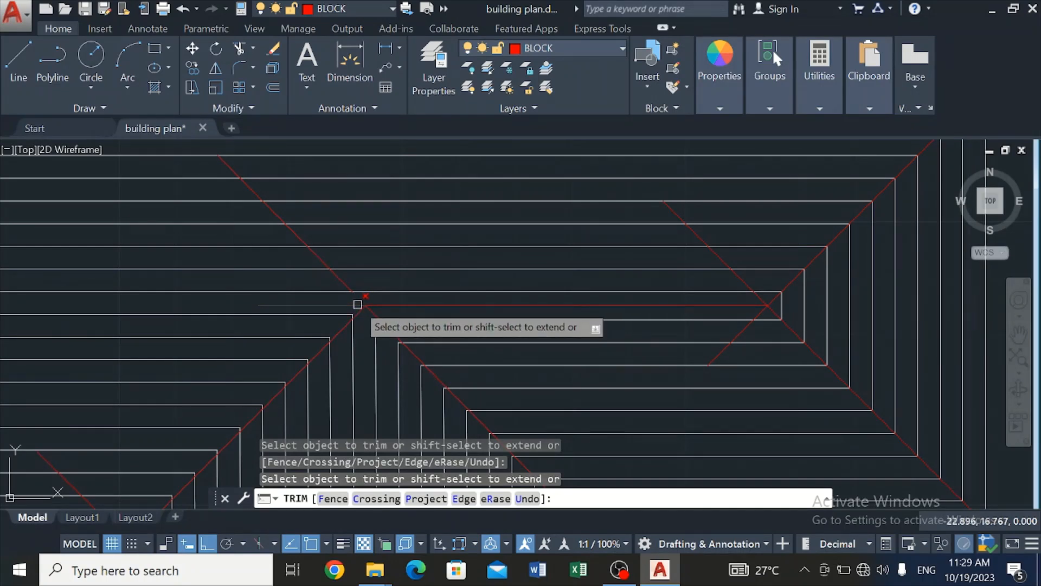
Trim the two diagonal overshoots inside the innermost outline at the upper ridge's right end
{"action": "scroll", "coordinate": [357, 304], "scroll_direction": "down", "scroll_amount": 3}
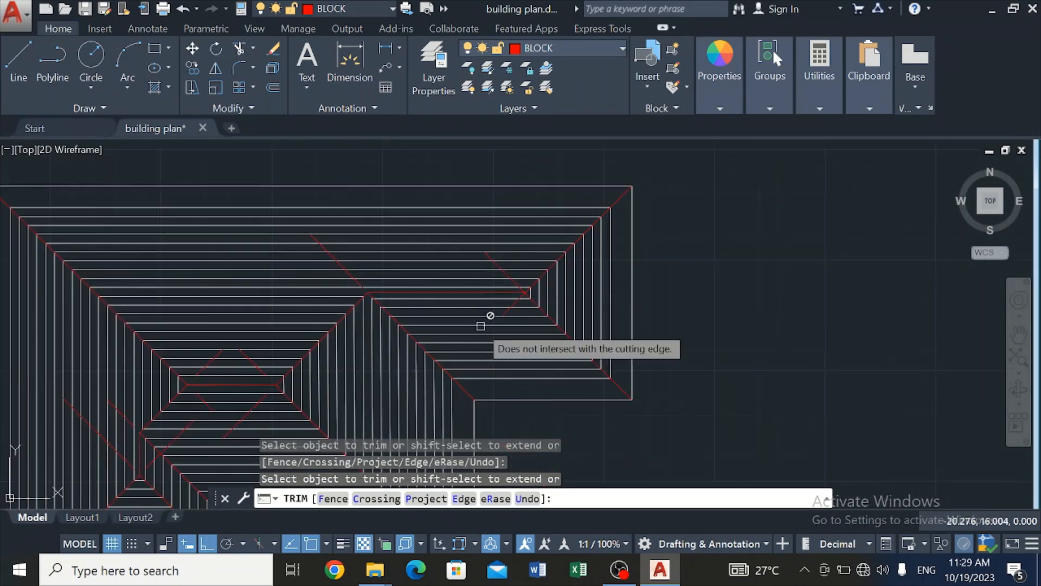
{"action": "scroll", "coordinate": [543, 304], "scroll_direction": "up", "scroll_amount": 5}
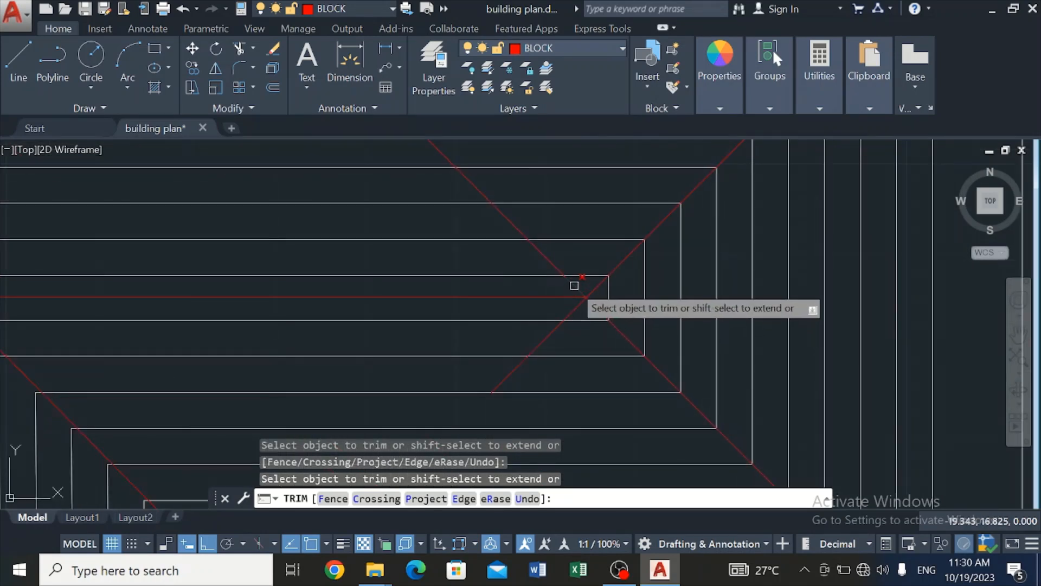
{"action": "left_click", "coordinate": [574, 286]}
{"action": "left_click", "coordinate": [578, 305]}
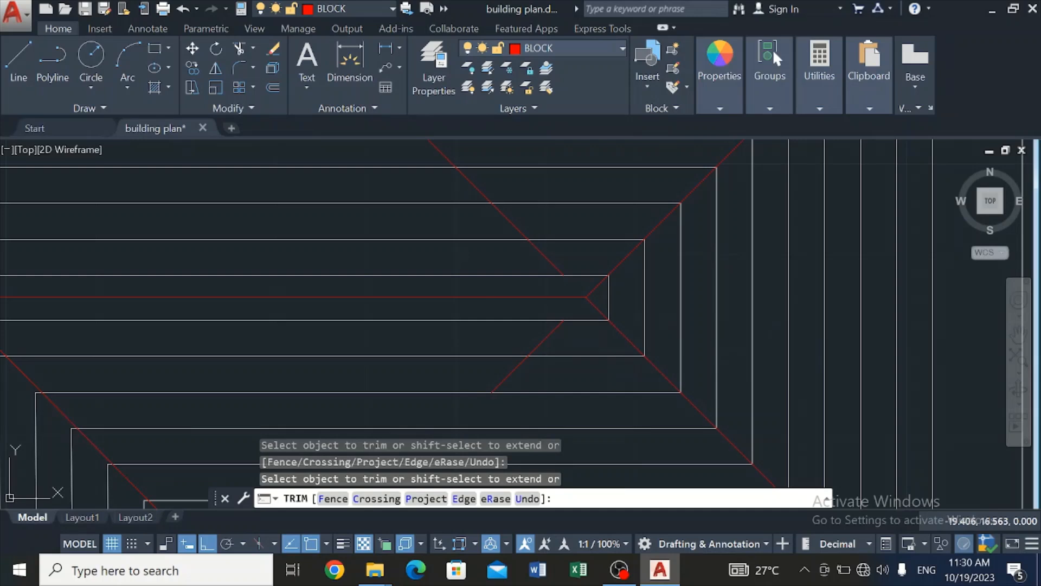
{"action": "key", "text": "Escape"}
Erase the nine leftover diagonal segments around the right wing, central rectangles and lower wing
{"action": "scroll", "coordinate": [371, 170], "scroll_direction": "down", "scroll_amount": 2}
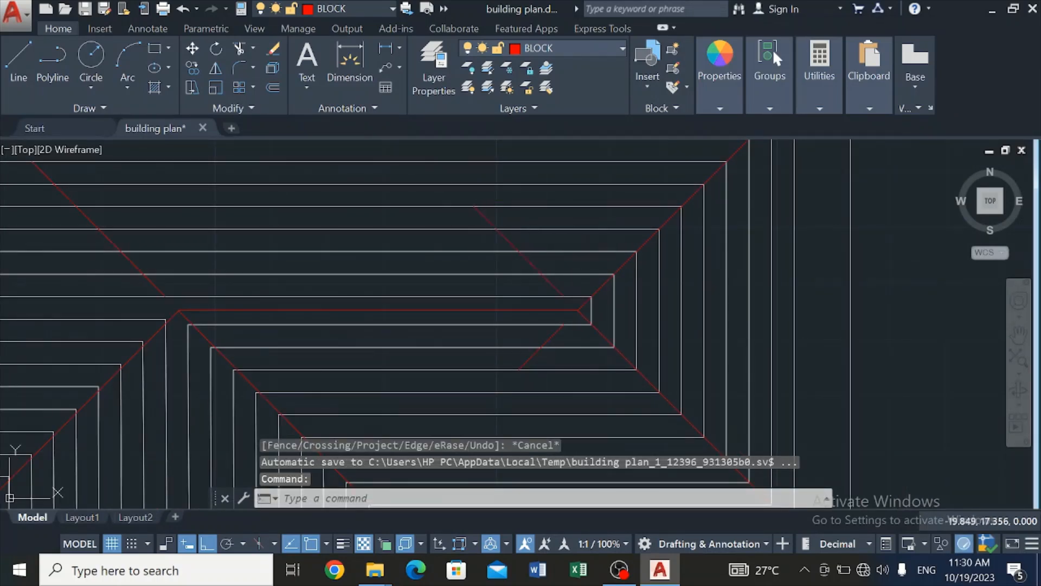
{"action": "left_click", "coordinate": [513, 243]}
{"action": "left_click", "coordinate": [555, 339]}
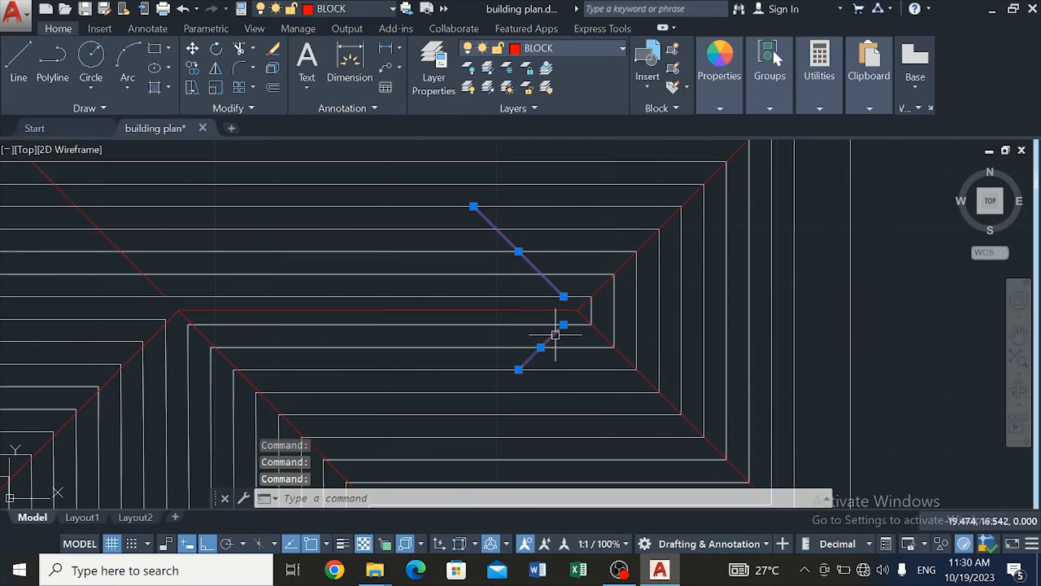
{"action": "scroll", "coordinate": [557, 332], "scroll_direction": "down", "scroll_amount": 5}
{"action": "scroll", "coordinate": [394, 403], "scroll_direction": "up", "scroll_amount": 5}
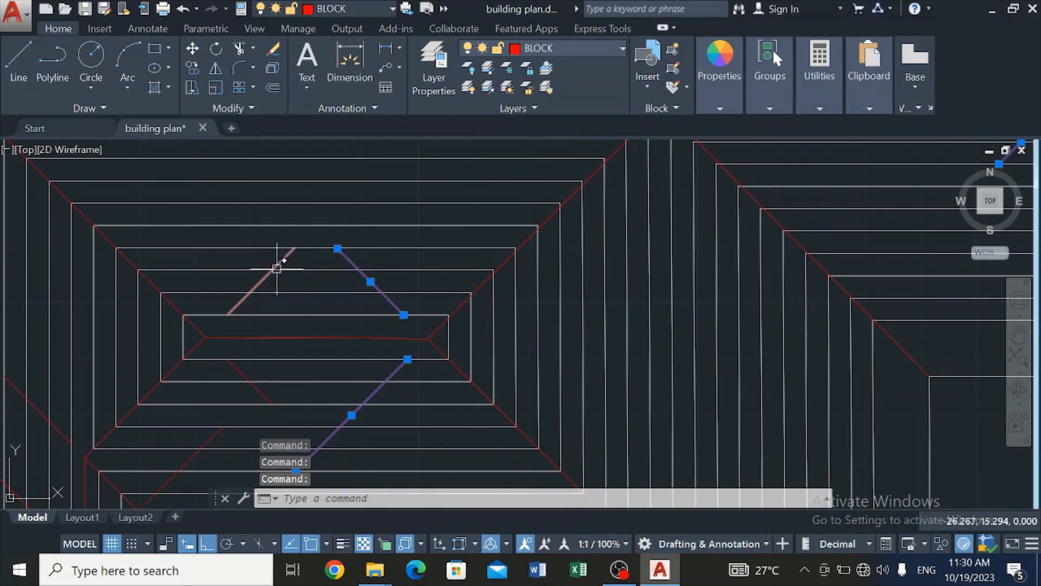
{"action": "scroll", "coordinate": [241, 374], "scroll_direction": "down", "scroll_amount": 4}
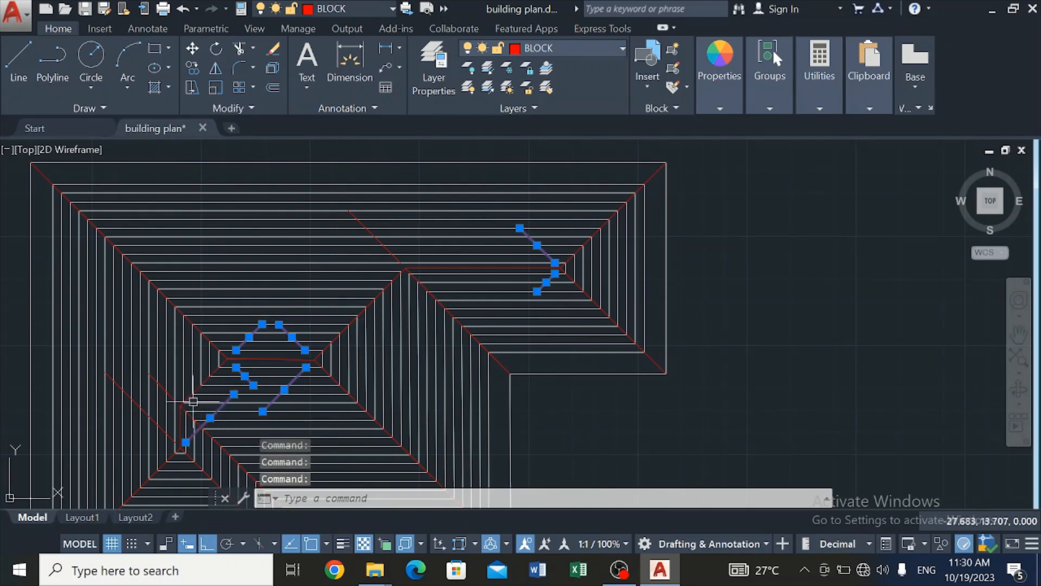
{"action": "scroll", "coordinate": [156, 382], "scroll_direction": "up", "scroll_amount": 5}
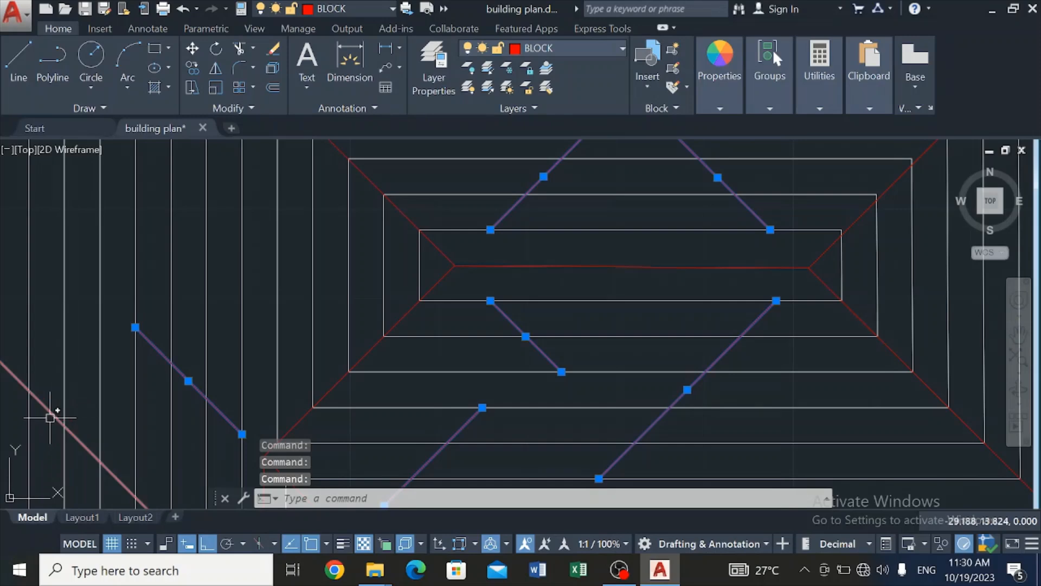
{"action": "scroll", "coordinate": [51, 415], "scroll_direction": "down", "scroll_amount": 5}
{"action": "scroll", "coordinate": [82, 461], "scroll_direction": "up", "scroll_amount": 4}
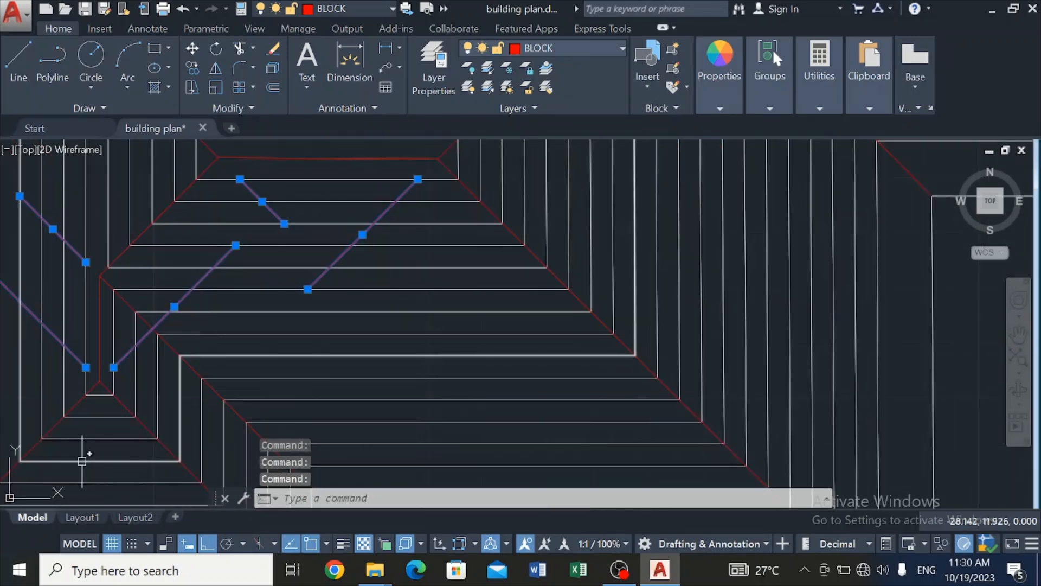
{"action": "scroll", "coordinate": [82, 460], "scroll_direction": "up", "scroll_amount": 2}
{"action": "key", "text": "Delete"}
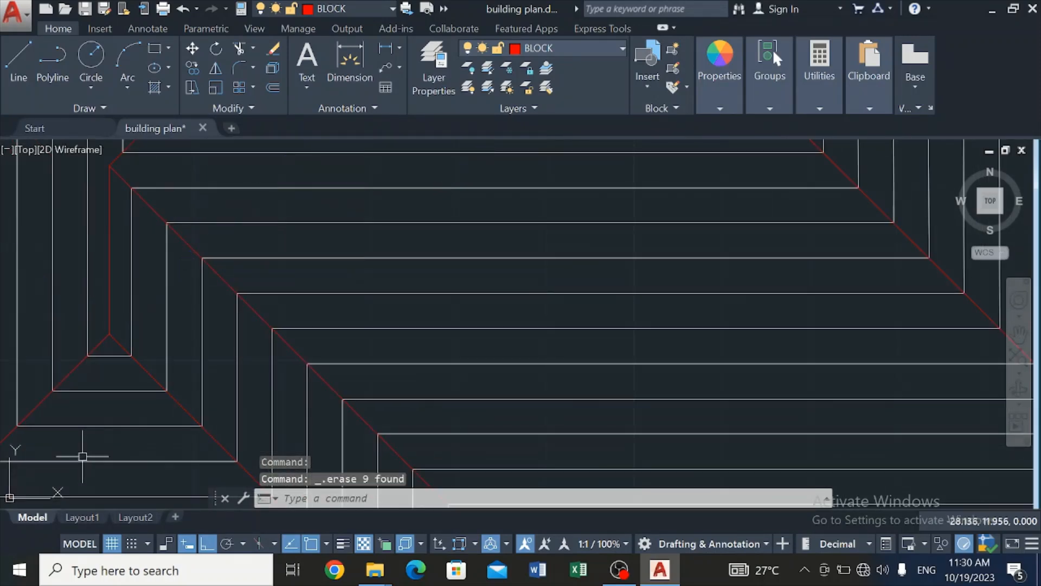
{"action": "scroll", "coordinate": [82, 456], "scroll_direction": "down", "scroll_amount": 4}
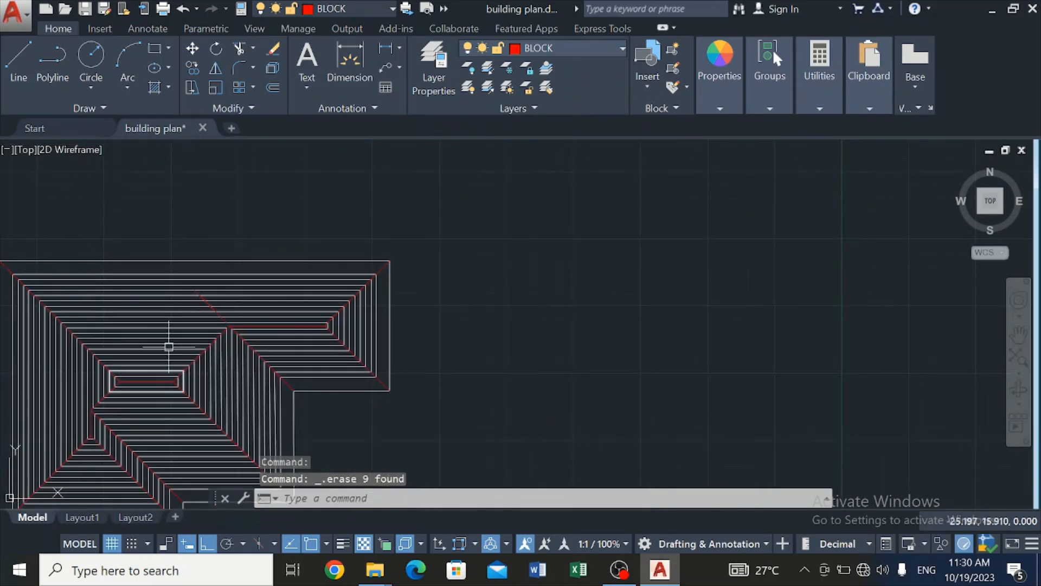
{"action": "scroll", "coordinate": [191, 304], "scroll_direction": "up", "scroll_amount": 6}
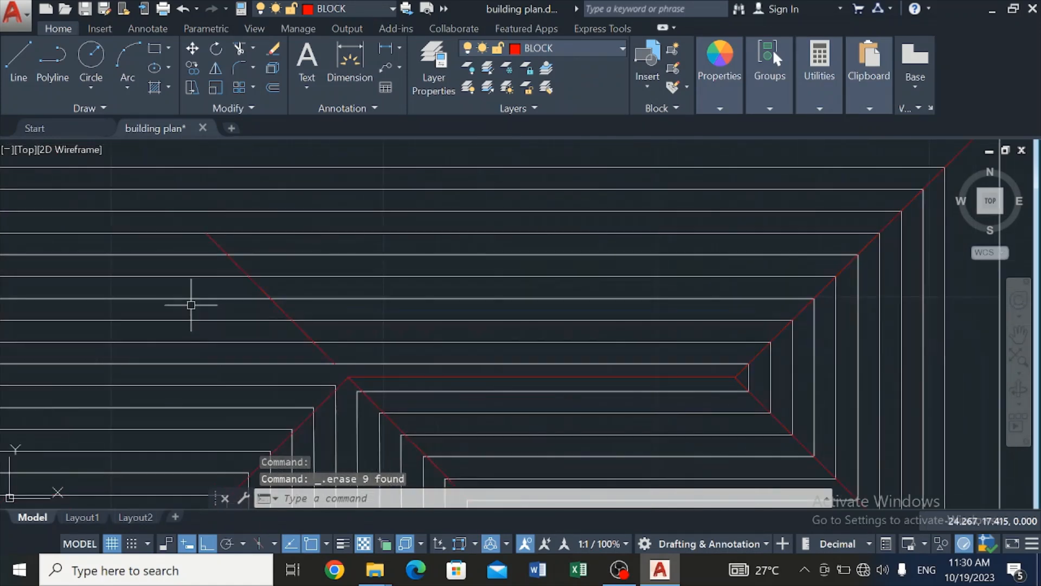
Erase the leftover diagonal segment running up and left from the upper ridge's left junction
{"action": "left_click", "coordinate": [219, 241]}
{"action": "key", "text": "Delete"}
{"action": "scroll", "coordinate": [218, 235], "scroll_direction": "down", "scroll_amount": 6}
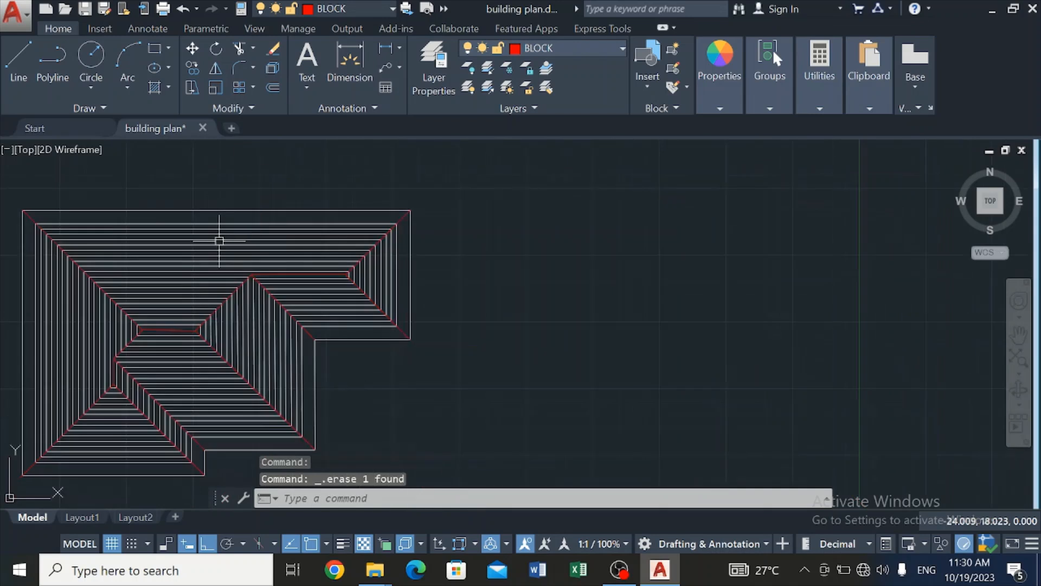
Erase all the nested offset outlines between the outer roof outline and the ridges, keeping the red diagonals and ridge lines
{"action": "scroll", "coordinate": [102, 341], "scroll_direction": "up", "scroll_amount": 2}
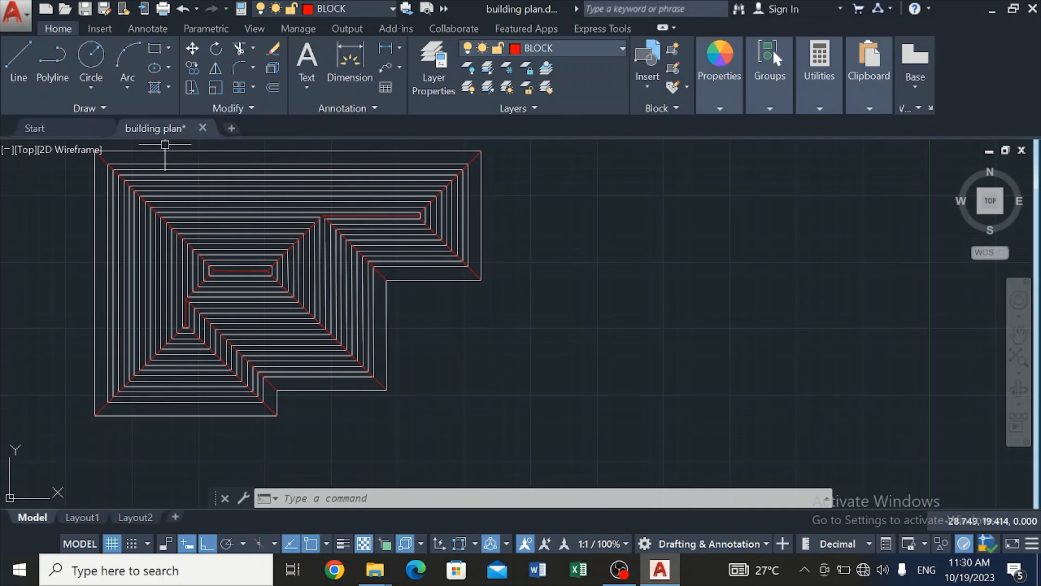
{"action": "left_click", "coordinate": [173, 163]}
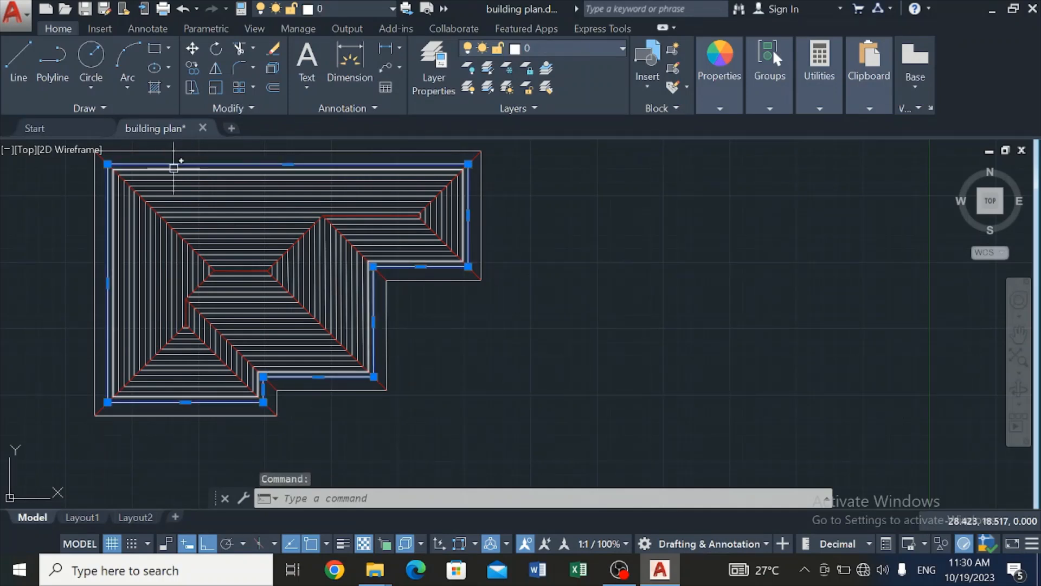
{"action": "scroll", "coordinate": [174, 165], "scroll_direction": "up", "scroll_amount": 4}
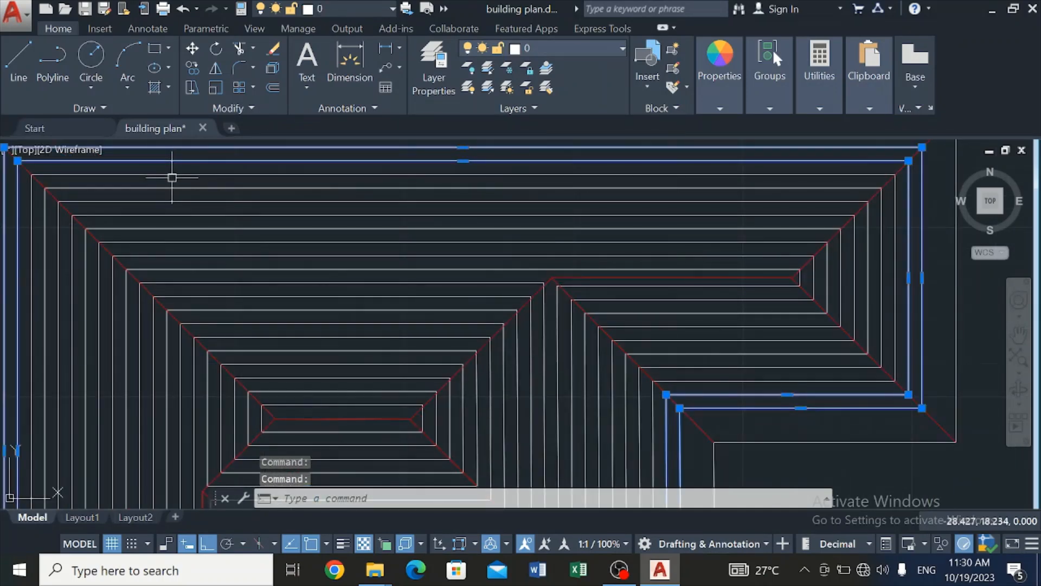
{"action": "left_click", "coordinate": [173, 174]}
{"action": "left_click", "coordinate": [174, 187]}
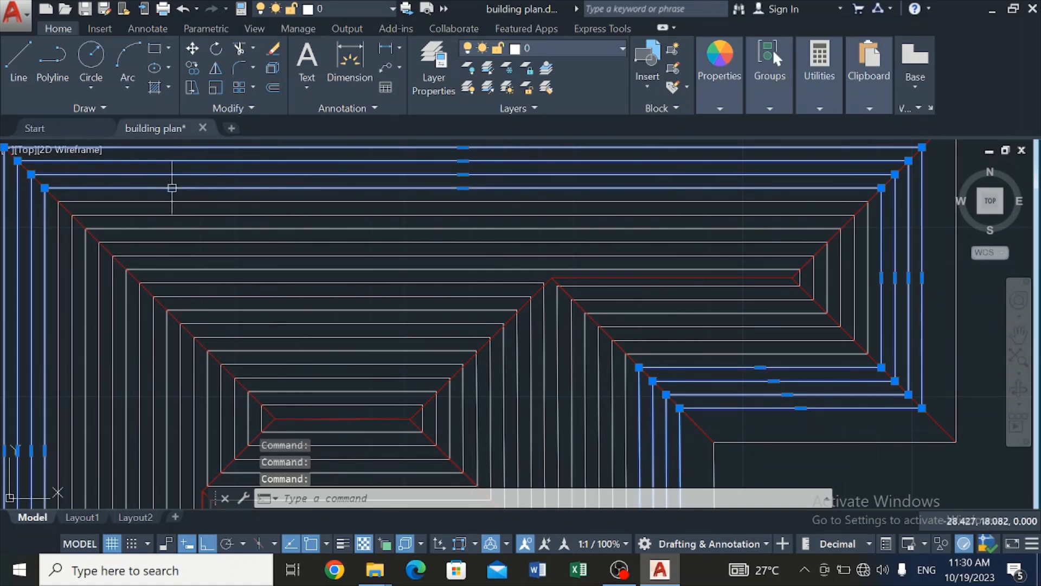
{"action": "left_click", "coordinate": [173, 199]}
{"action": "left_click", "coordinate": [175, 215]}
{"action": "left_click", "coordinate": [176, 227]}
{"action": "left_click", "coordinate": [175, 242]}
{"action": "left_click", "coordinate": [174, 256]}
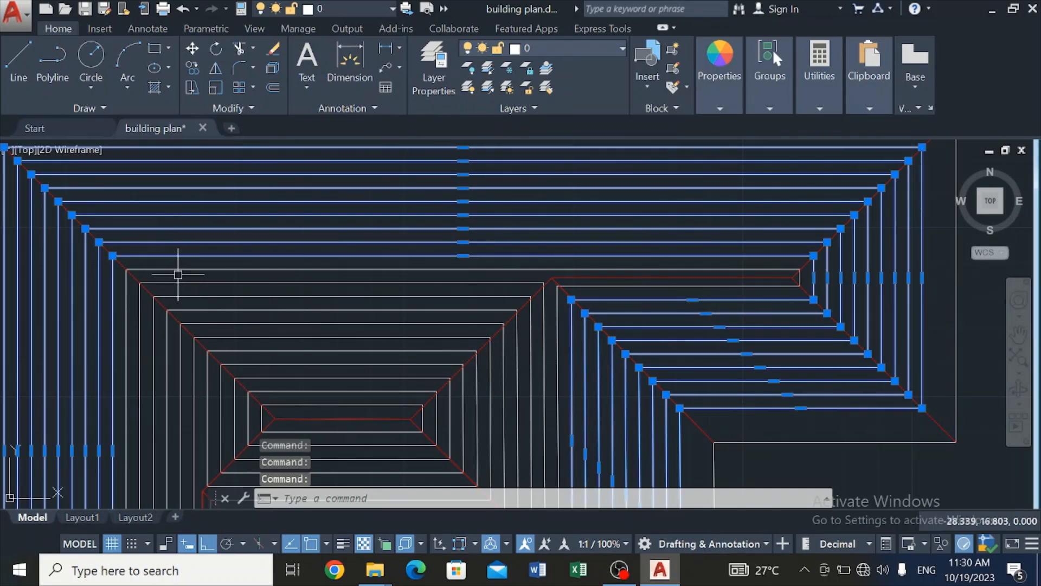
{"action": "left_click", "coordinate": [175, 269]}
{"action": "left_click", "coordinate": [183, 282]}
{"action": "left_click", "coordinate": [195, 296]}
{"action": "left_click", "coordinate": [206, 309]}
{"action": "left_click", "coordinate": [214, 323]}
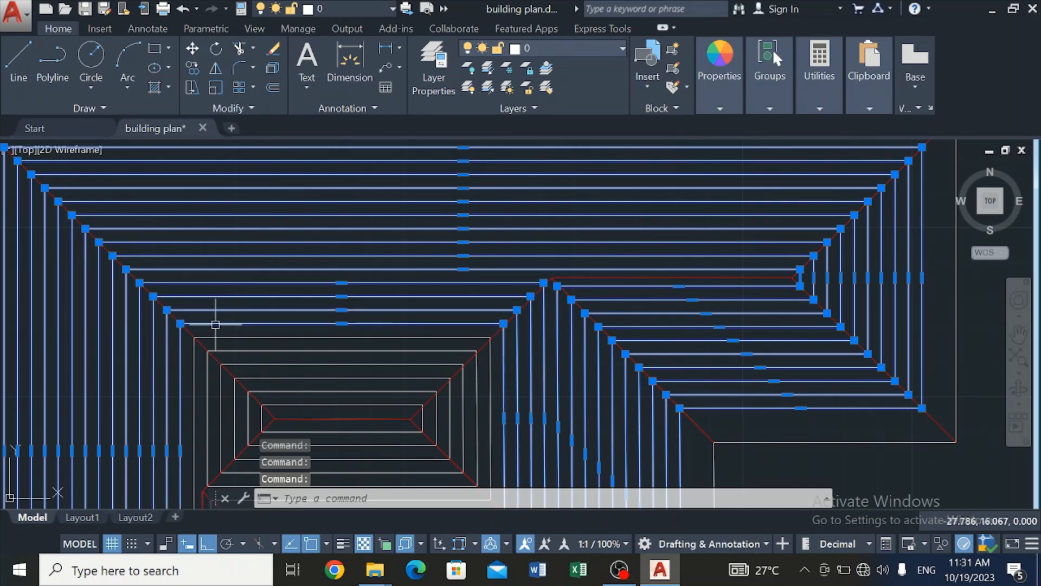
{"action": "left_click", "coordinate": [229, 336]}
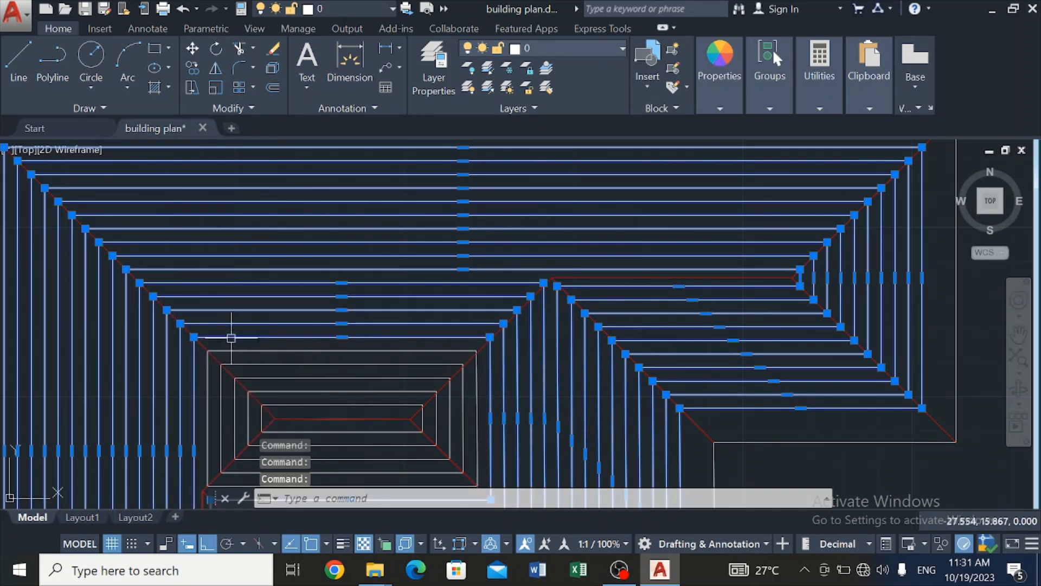
{"action": "left_click", "coordinate": [242, 350]}
{"action": "left_click", "coordinate": [245, 363]}
{"action": "left_click", "coordinate": [260, 377]}
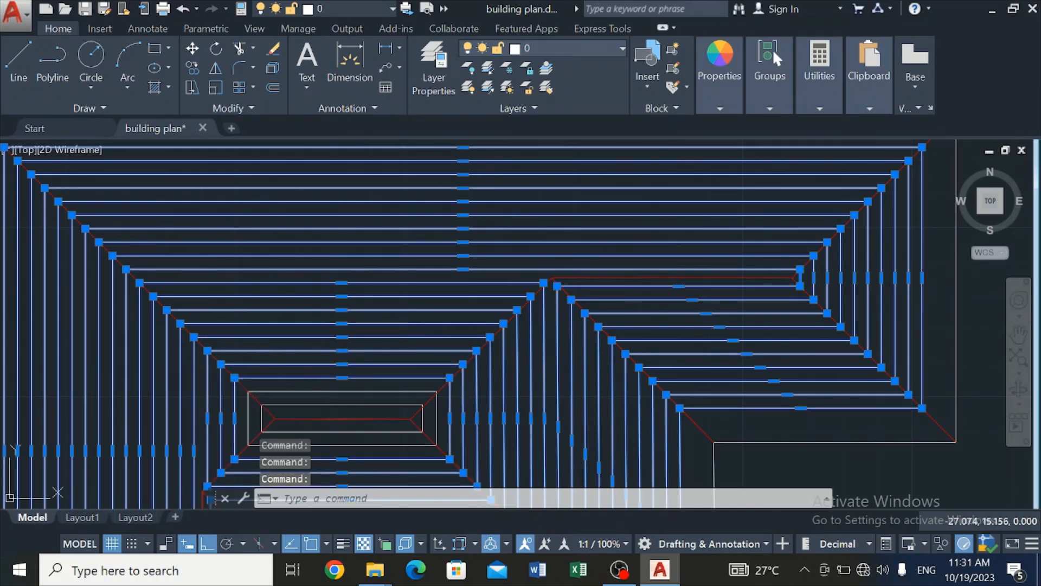
{"action": "left_click", "coordinate": [263, 386]}
{"action": "left_click", "coordinate": [267, 383]}
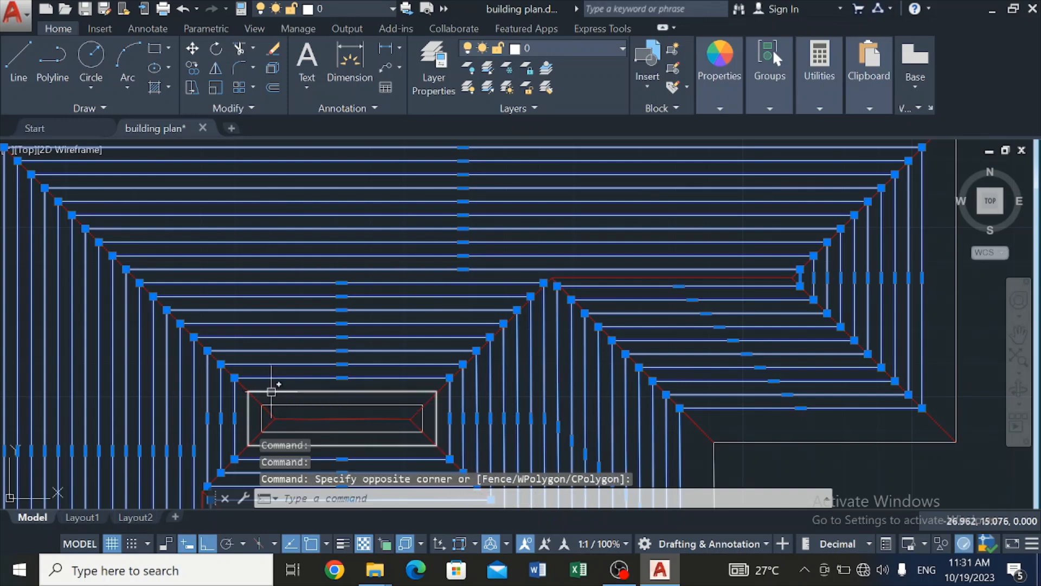
{"action": "left_click", "coordinate": [271, 391]}
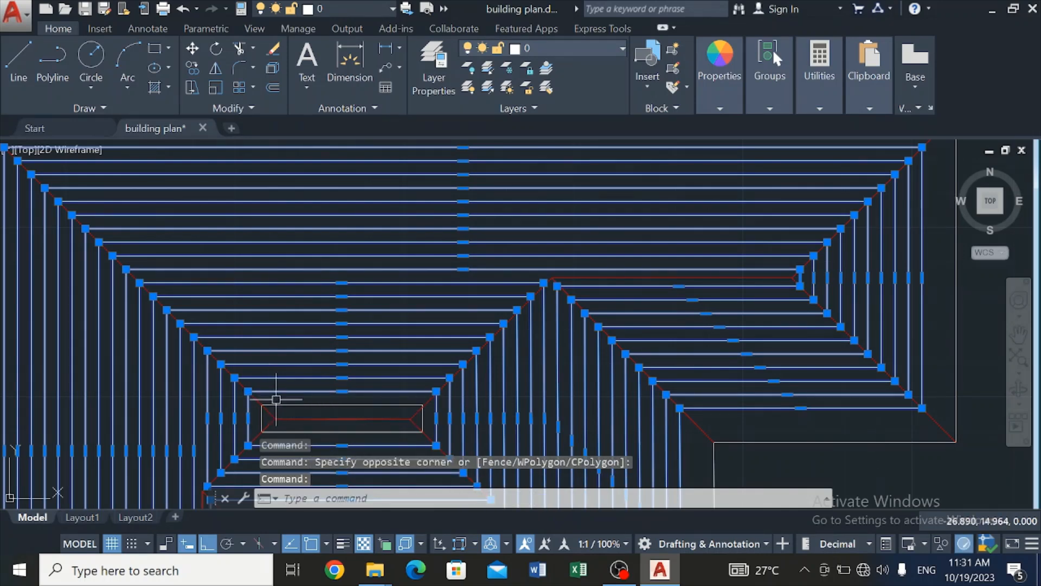
{"action": "left_click", "coordinate": [278, 400]}
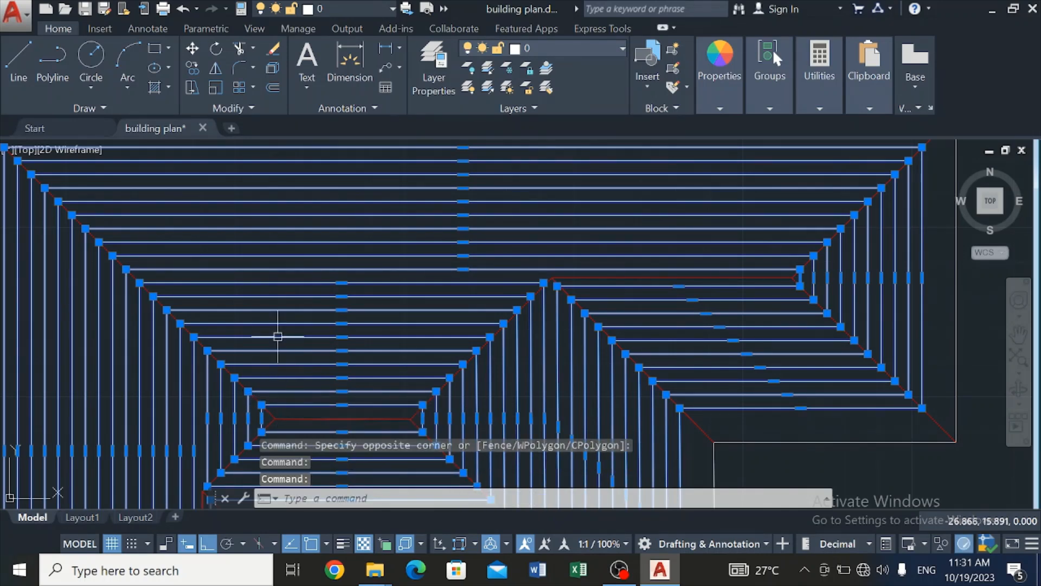
{"action": "key", "text": "Delete"}
{"action": "scroll", "coordinate": [295, 300], "scroll_direction": "down", "scroll_amount": 3}
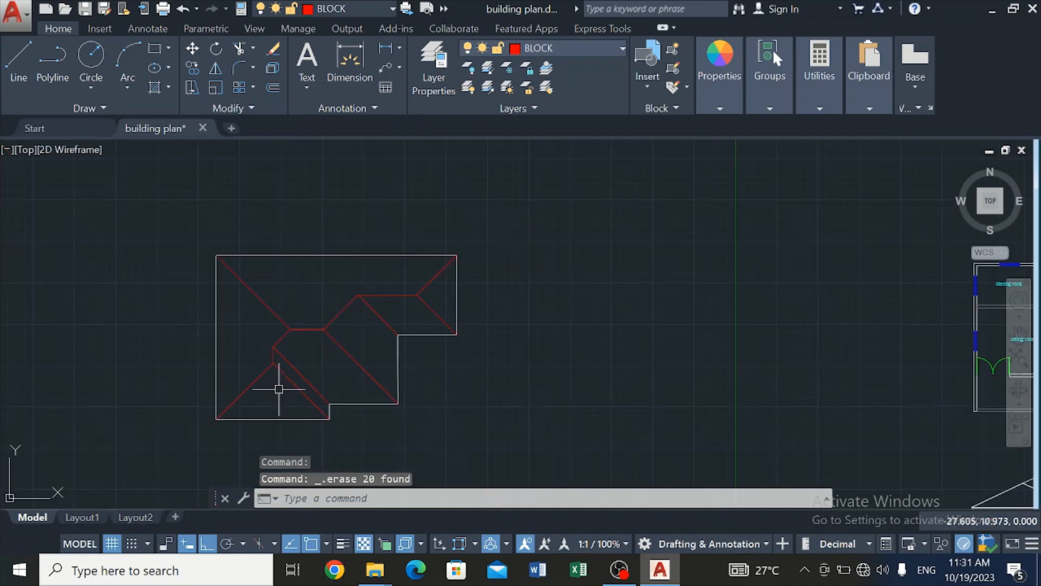
Move all the red hip, valley and ridge lines of the roof plan from the BLOCK layer to layer 0
{"action": "scroll", "coordinate": [170, 389], "scroll_direction": "up", "scroll_amount": 2}
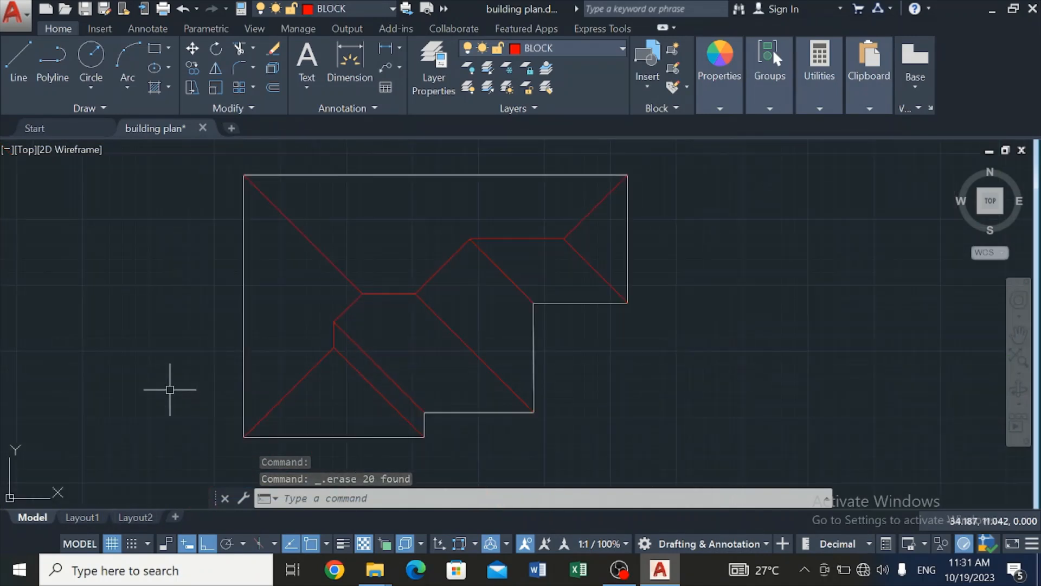
{"action": "scroll", "coordinate": [163, 377], "scroll_direction": "up", "scroll_amount": 2}
{"action": "scroll", "coordinate": [162, 374], "scroll_direction": "down", "scroll_amount": 2}
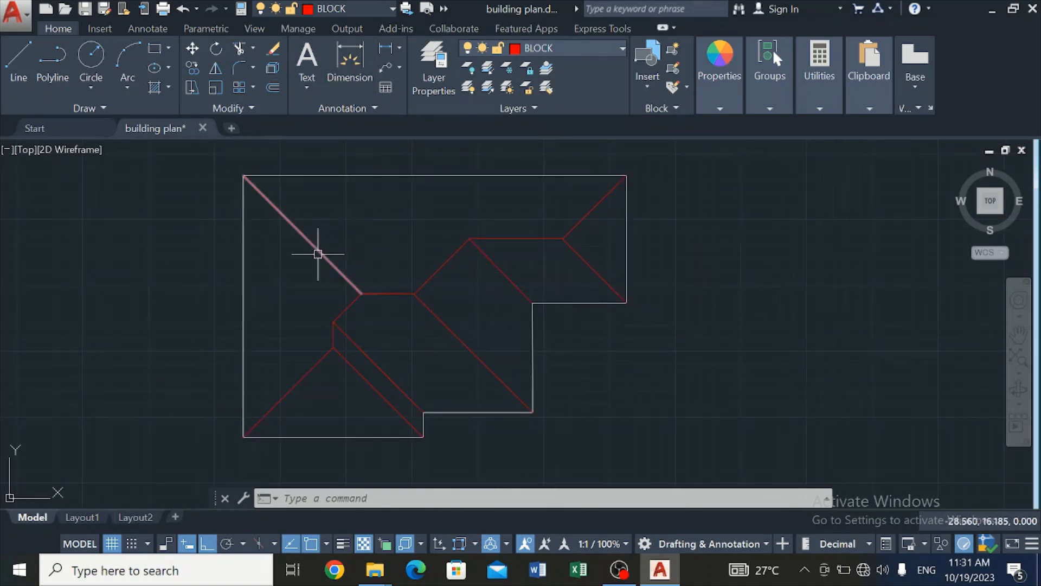
{"action": "left_click", "coordinate": [325, 258]}
{"action": "left_click", "coordinate": [398, 293]}
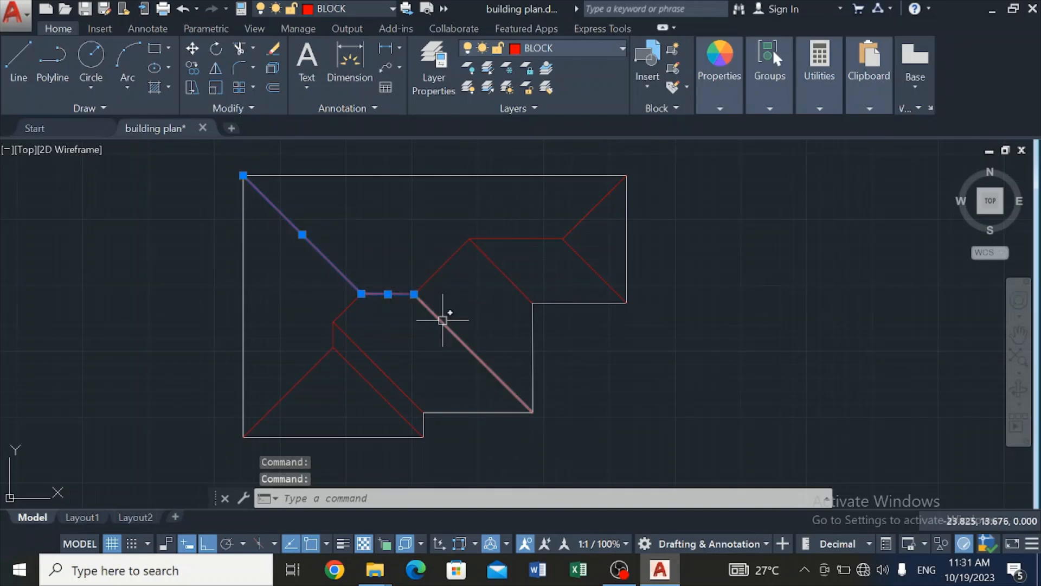
{"action": "left_click", "coordinate": [445, 325]}
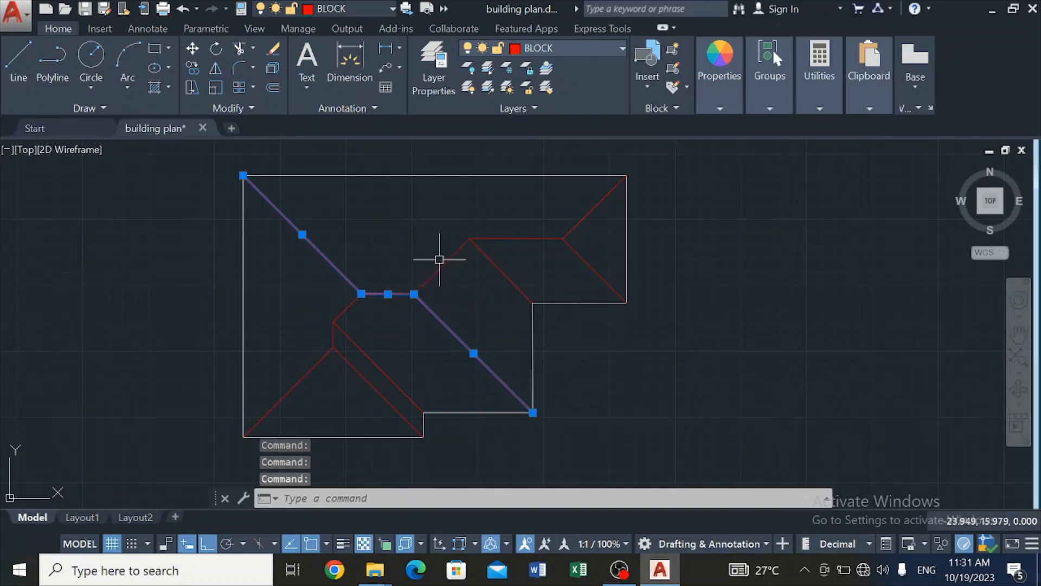
{"action": "left_click", "coordinate": [440, 267]}
{"action": "left_click", "coordinate": [483, 256]}
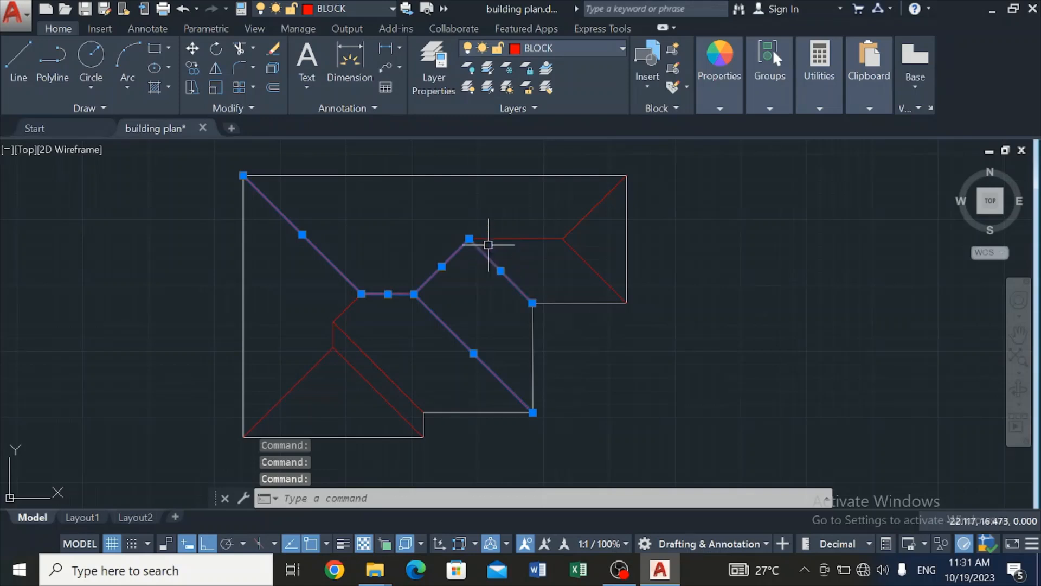
{"action": "left_click", "coordinate": [494, 238]}
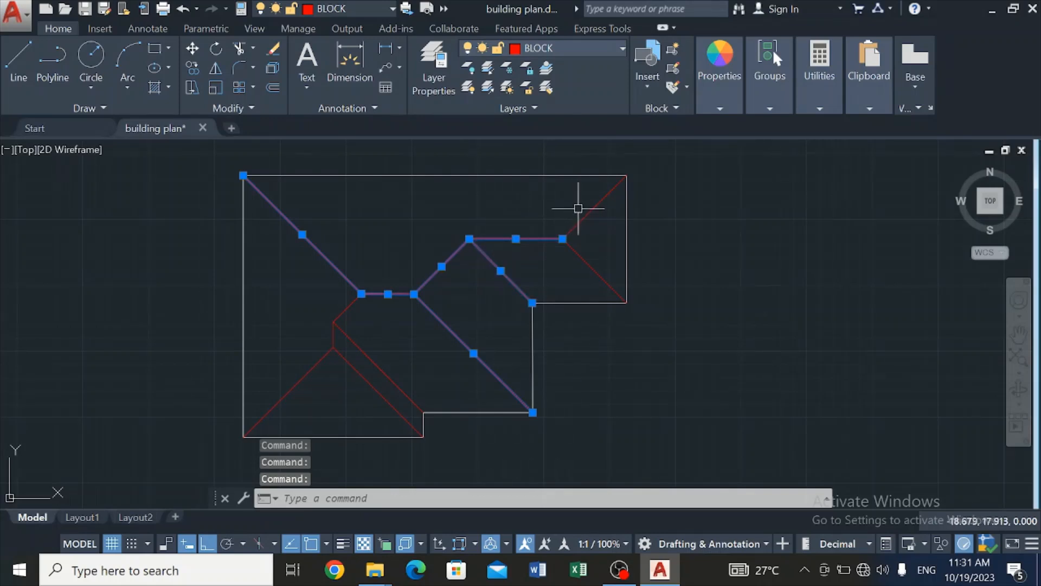
{"action": "left_click", "coordinate": [591, 211]}
{"action": "left_click", "coordinate": [589, 259]}
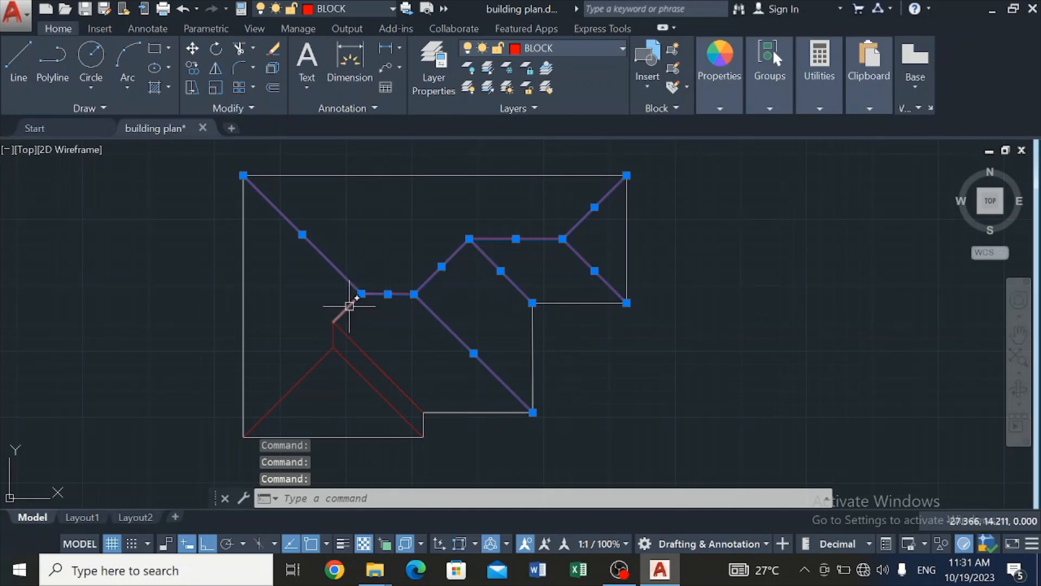
{"action": "left_click", "coordinate": [345, 309]}
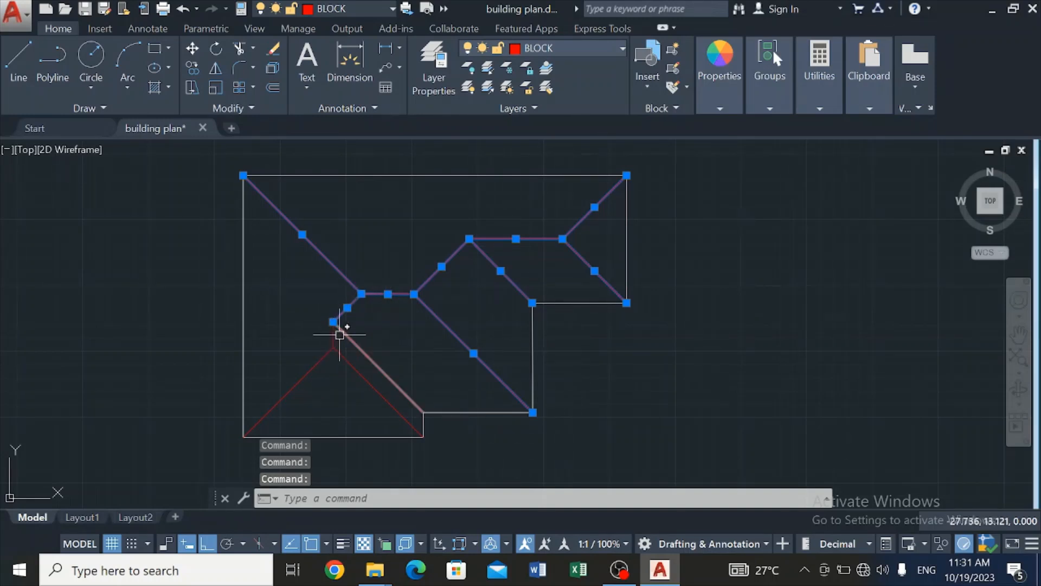
{"action": "left_click", "coordinate": [334, 334]}
{"action": "left_click", "coordinate": [344, 335]}
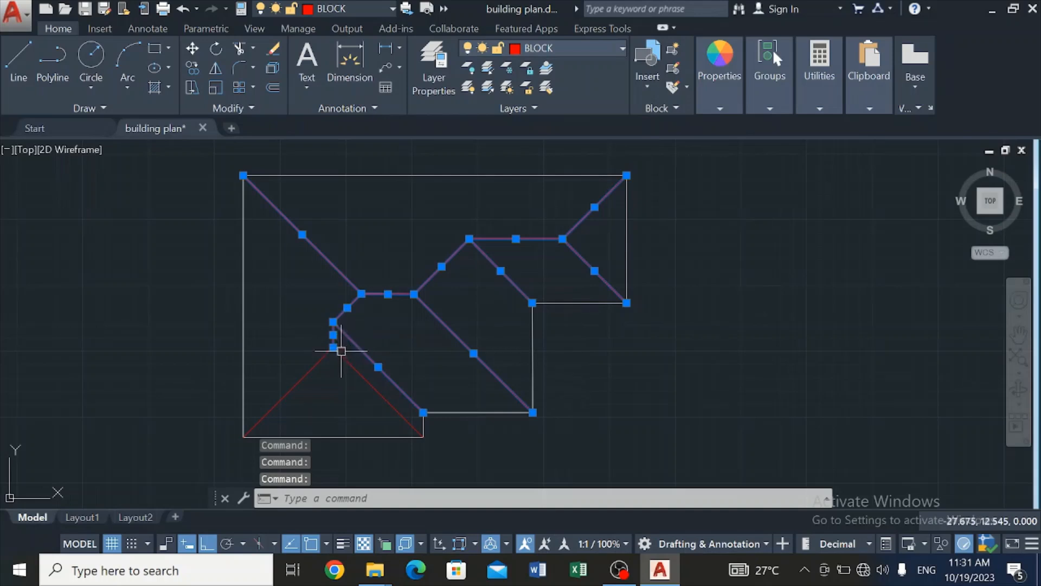
{"action": "left_click", "coordinate": [337, 351]}
{"action": "left_click", "coordinate": [318, 358]}
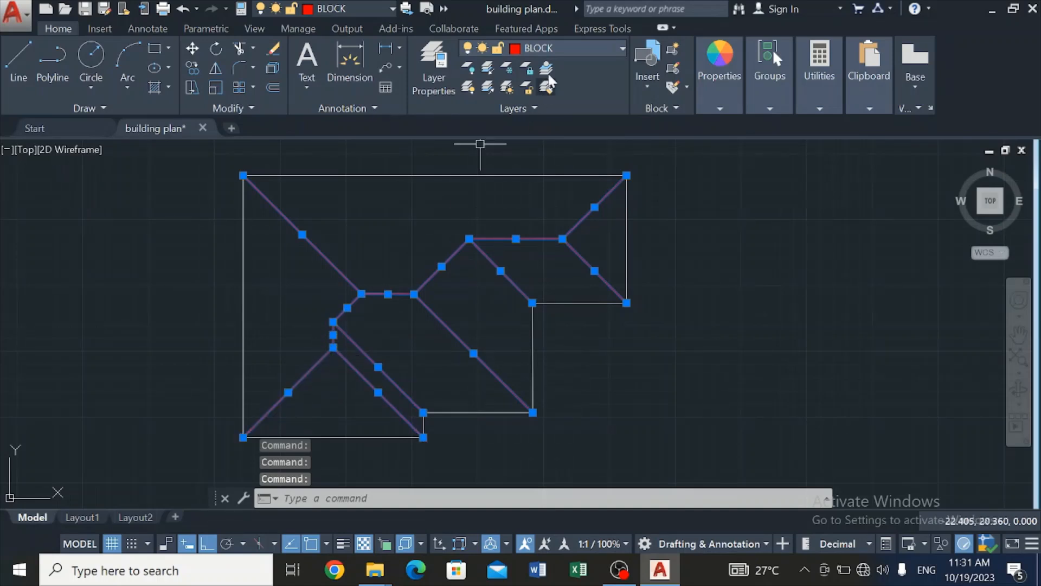
{"action": "left_click", "coordinate": [562, 49]}
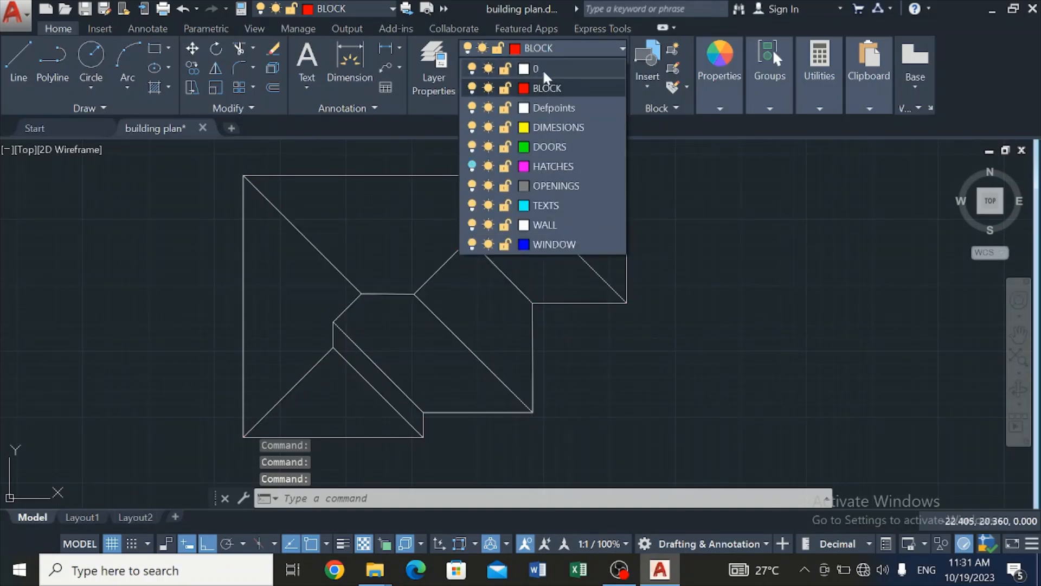
{"action": "left_click", "coordinate": [540, 69]}
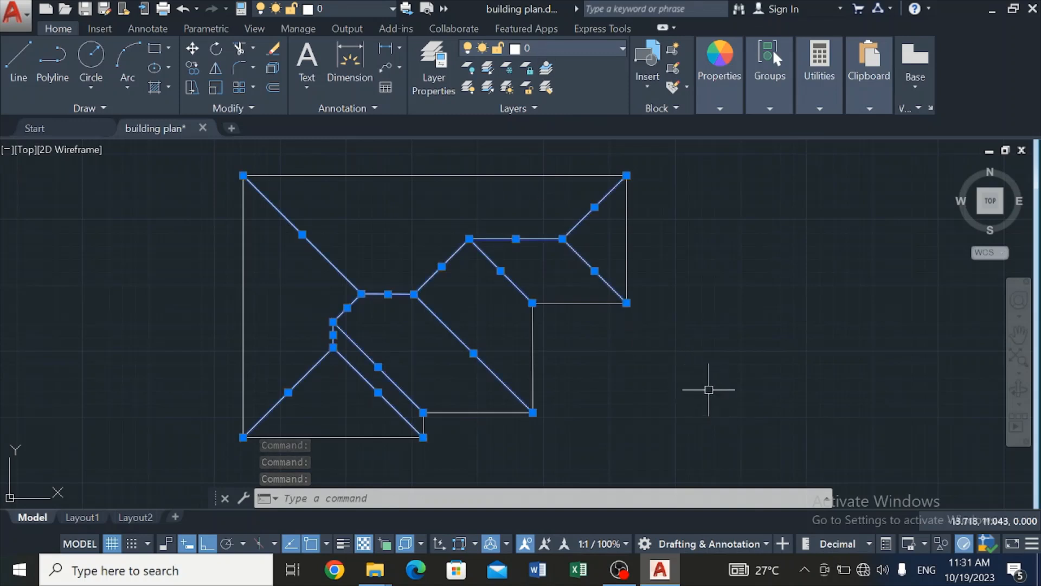
{"action": "key", "text": "Escape"}
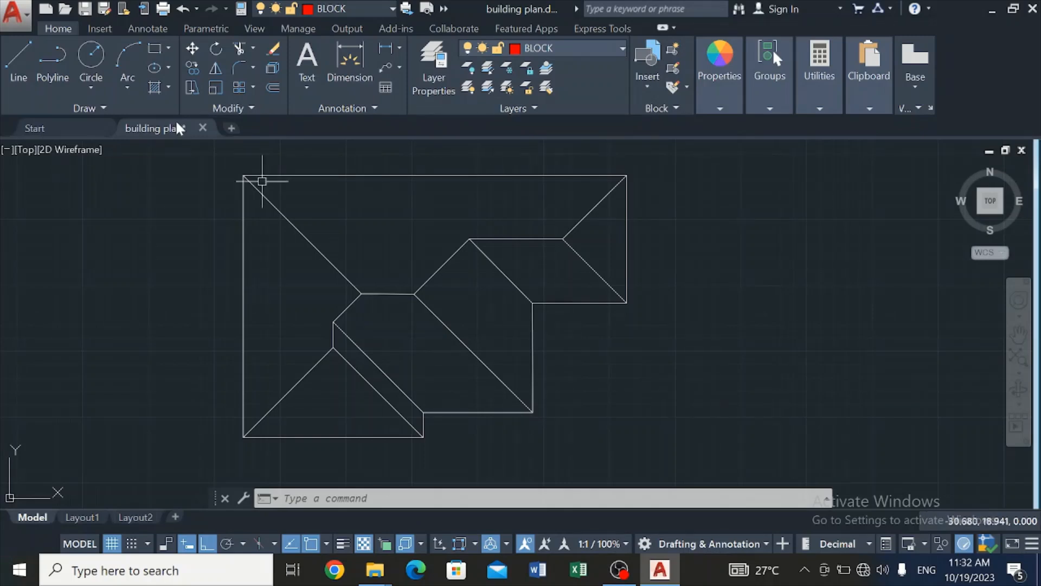
Hatch the four roof faces with horizontal eaves using the AR-RSHKE pattern at a scale of 0.02
{"action": "left_click", "coordinate": [154, 89]}
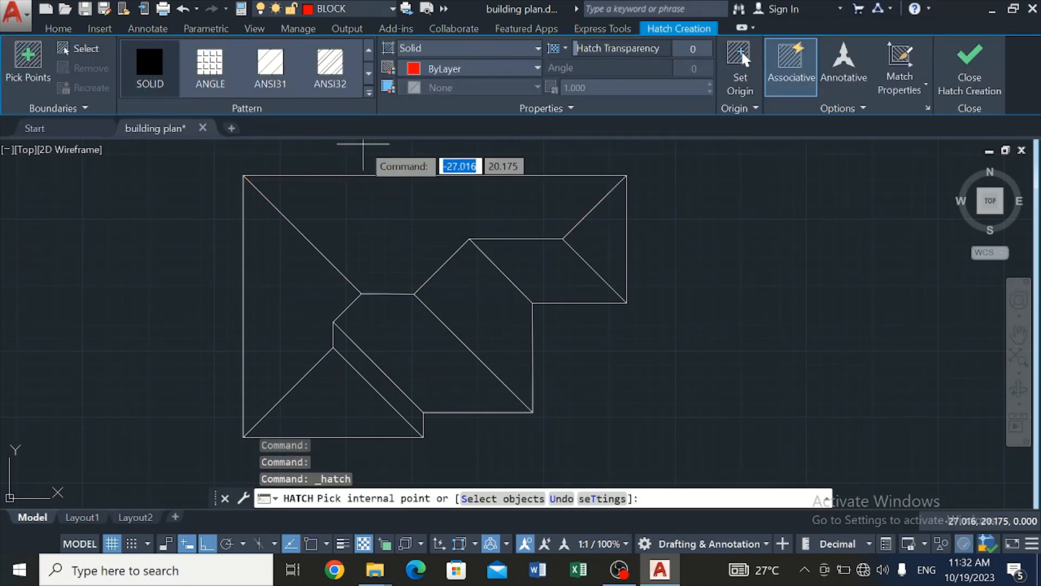
{"action": "left_click", "coordinate": [373, 96]}
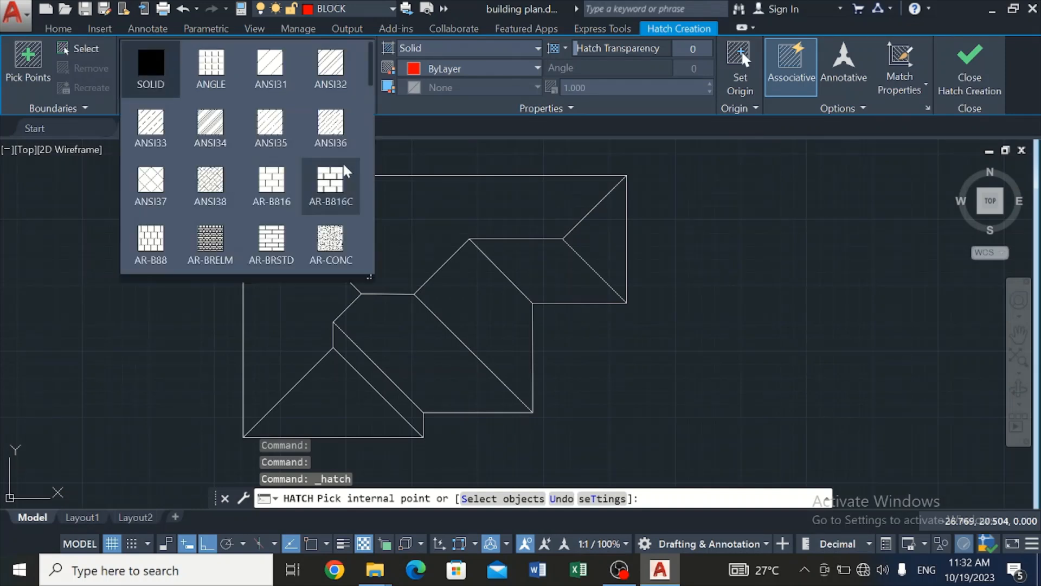
{"action": "scroll", "coordinate": [342, 179], "scroll_direction": "down", "scroll_amount": 2}
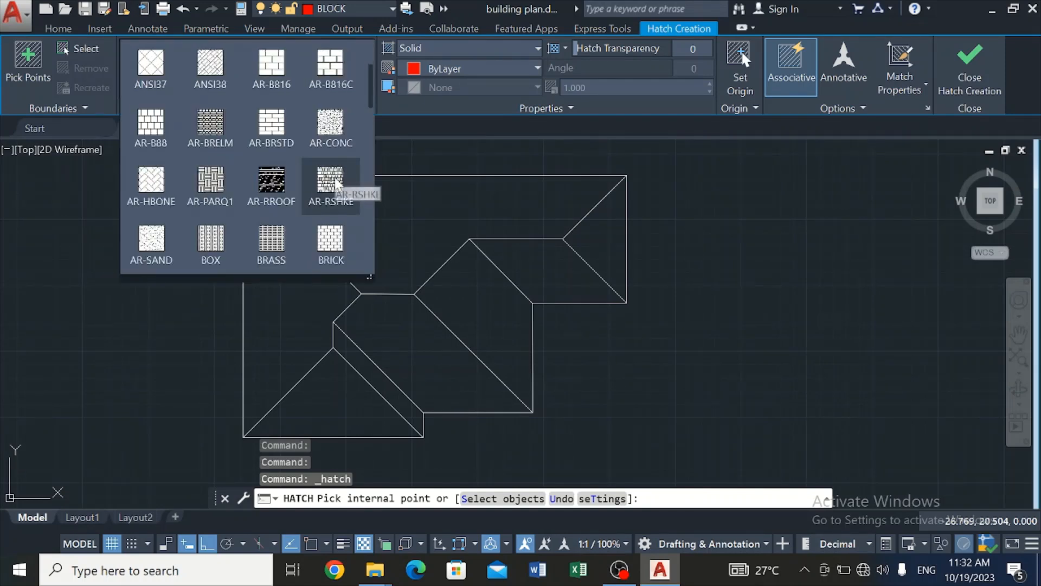
{"action": "left_click", "coordinate": [337, 184]}
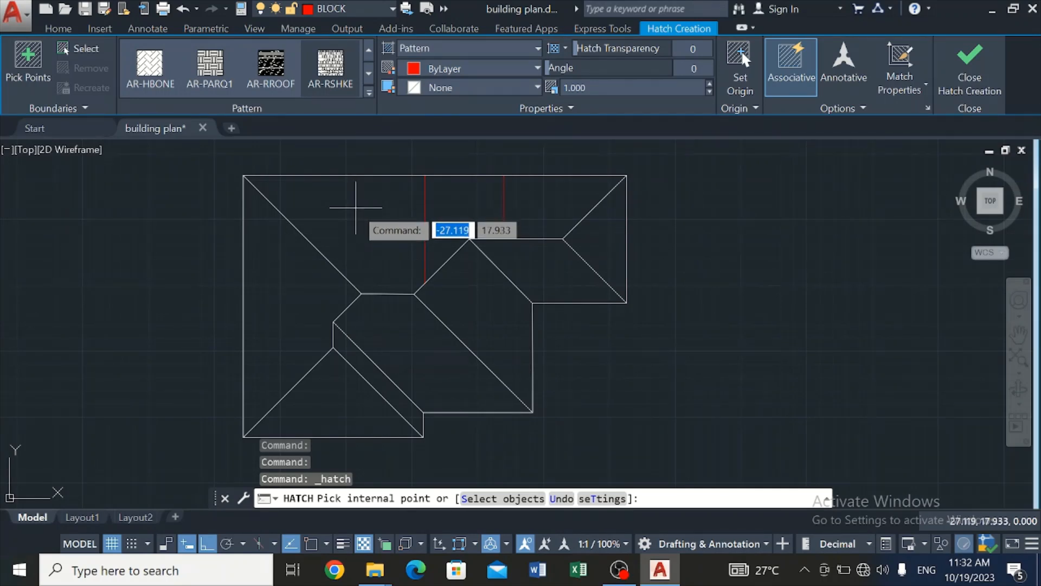
{"action": "left_click", "coordinate": [356, 203]}
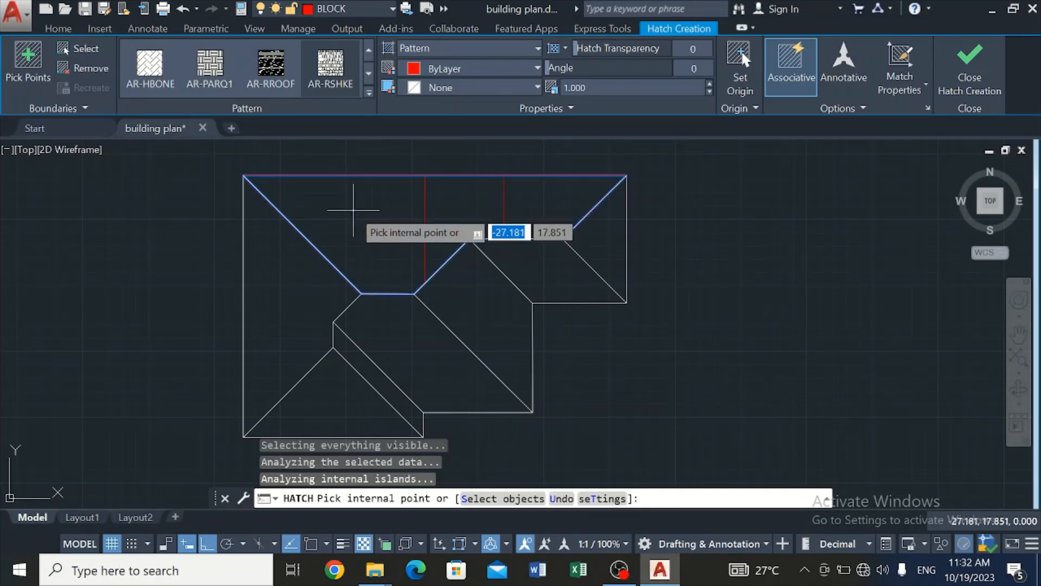
{"action": "left_click", "coordinate": [377, 321]}
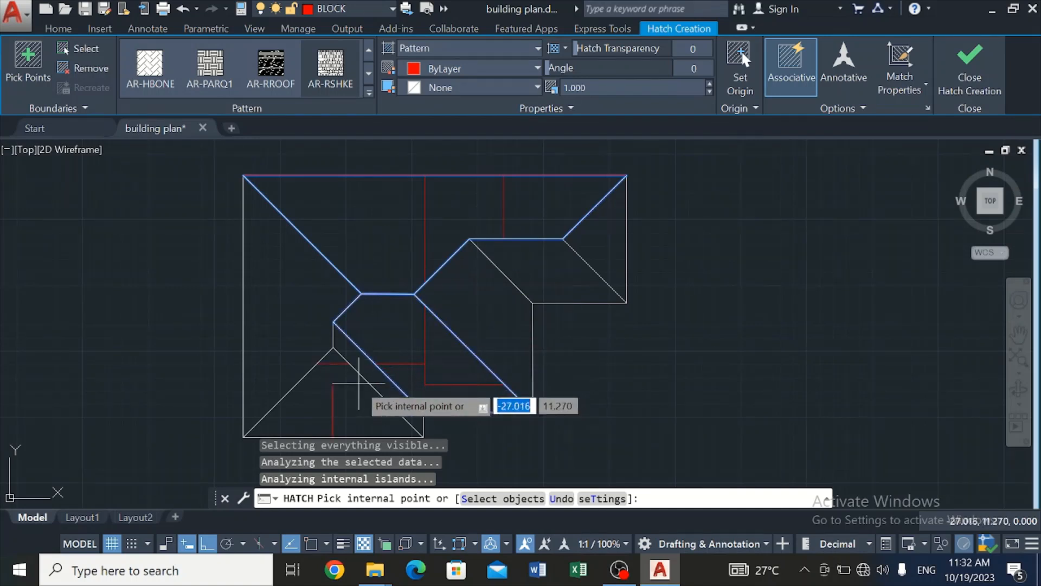
{"action": "left_click", "coordinate": [336, 398]}
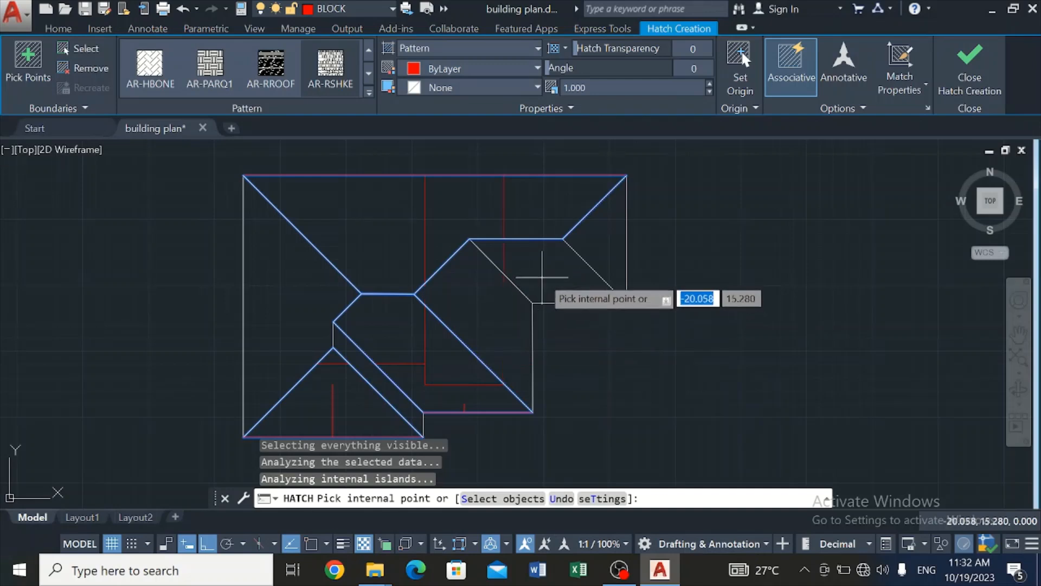
{"action": "left_click", "coordinate": [545, 267]}
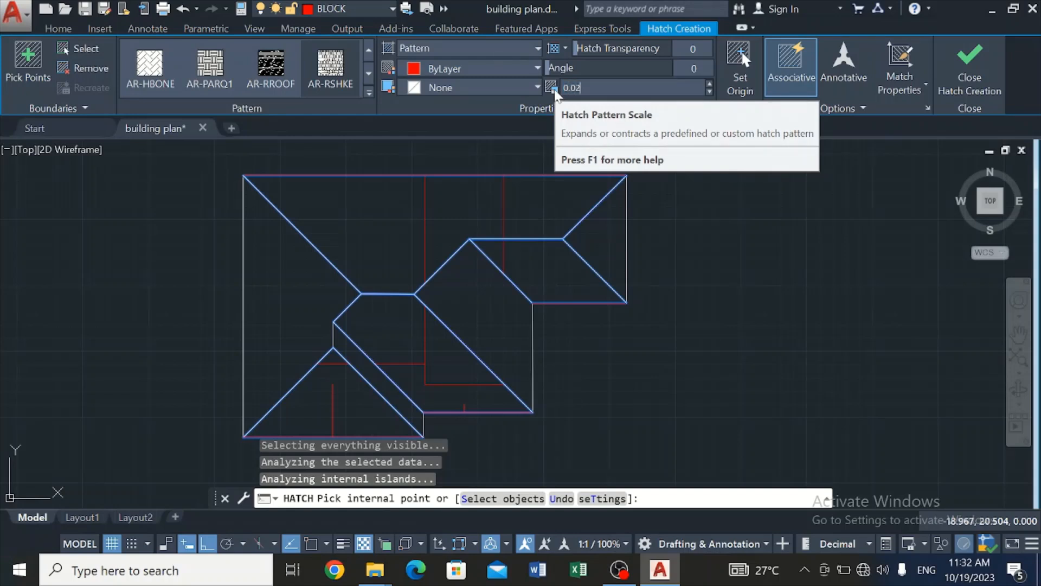
{"action": "key", "text": "Return"}
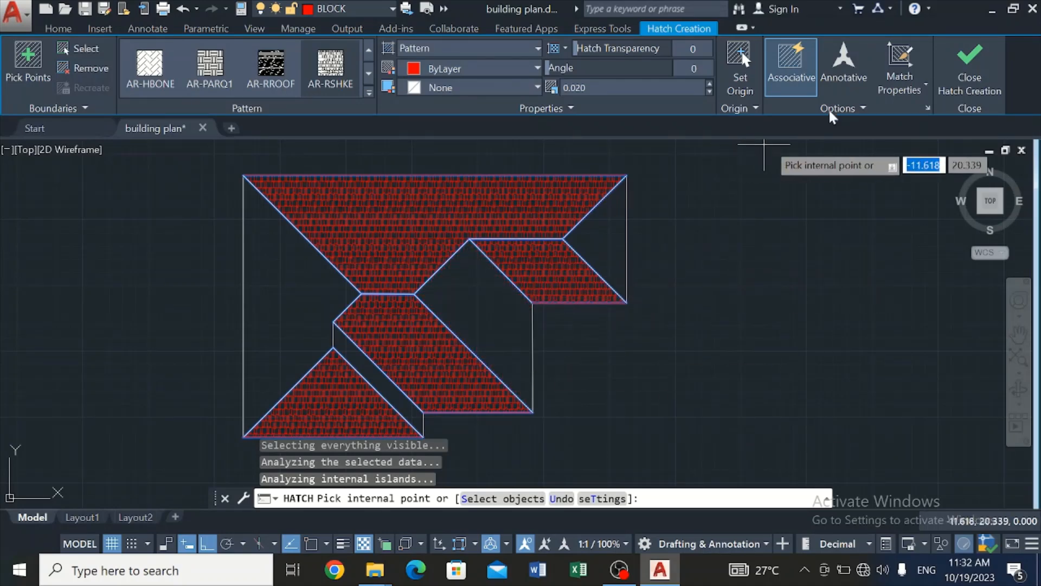
Hatch the four remaining roof faces, those with vertical eaves, using the AR-RSHKE pattern at an angle of 90 and a scale of 0.02
{"action": "left_click", "coordinate": [985, 70]}
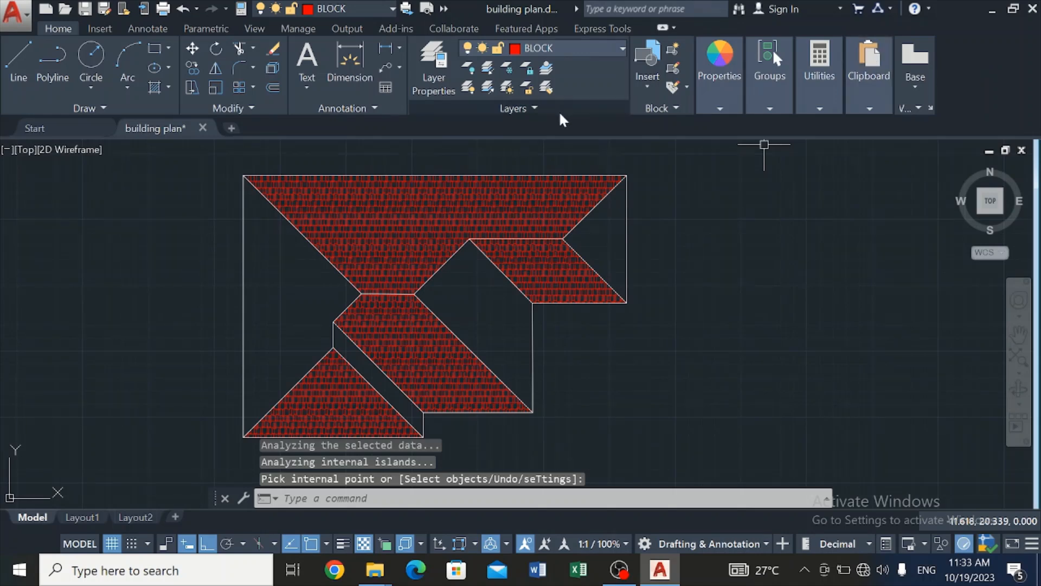
{"action": "left_click", "coordinate": [158, 88]}
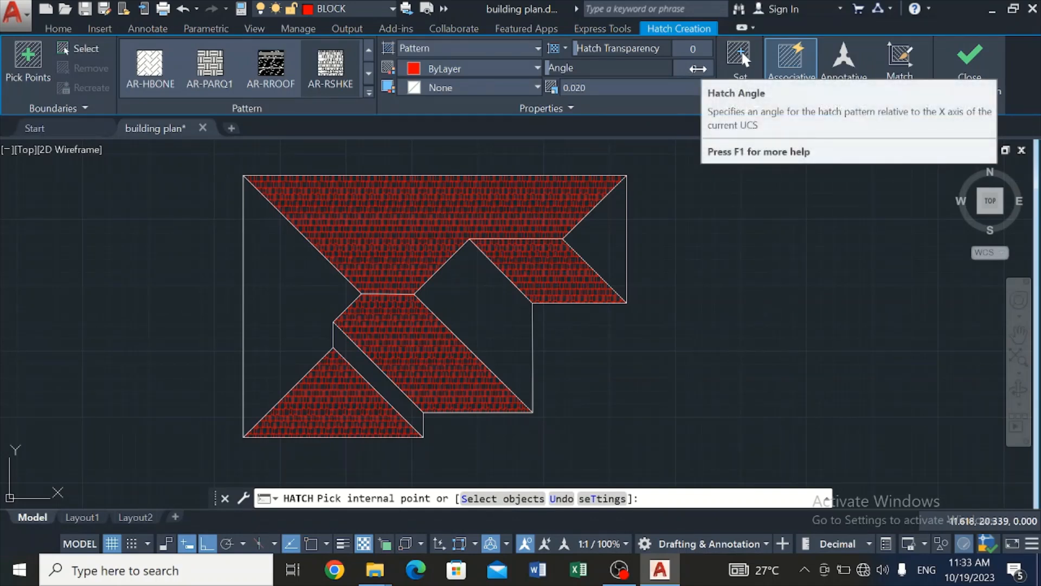
{"action": "left_click", "coordinate": [696, 68]}
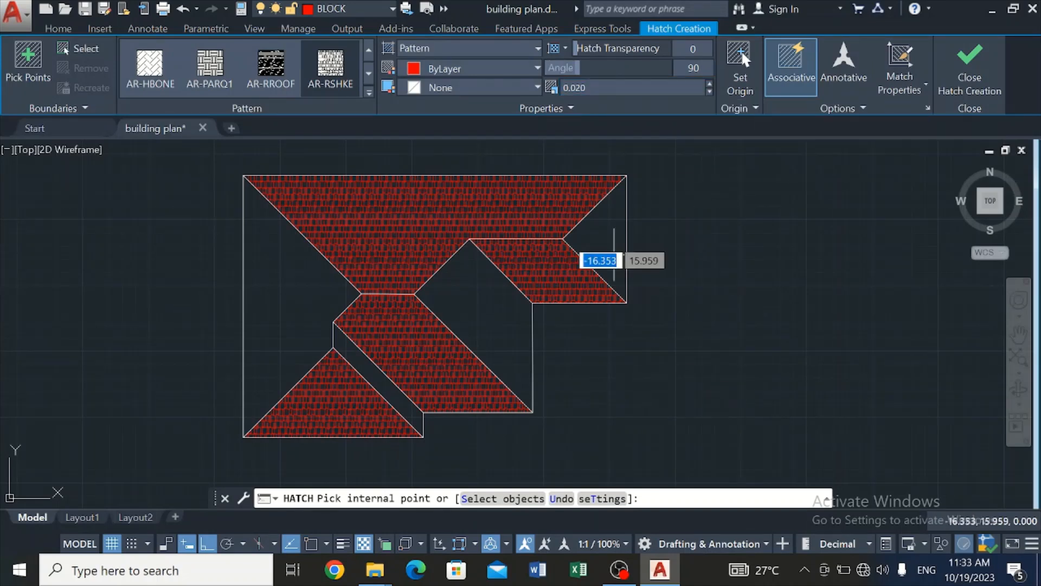
{"action": "left_click", "coordinate": [310, 287]}
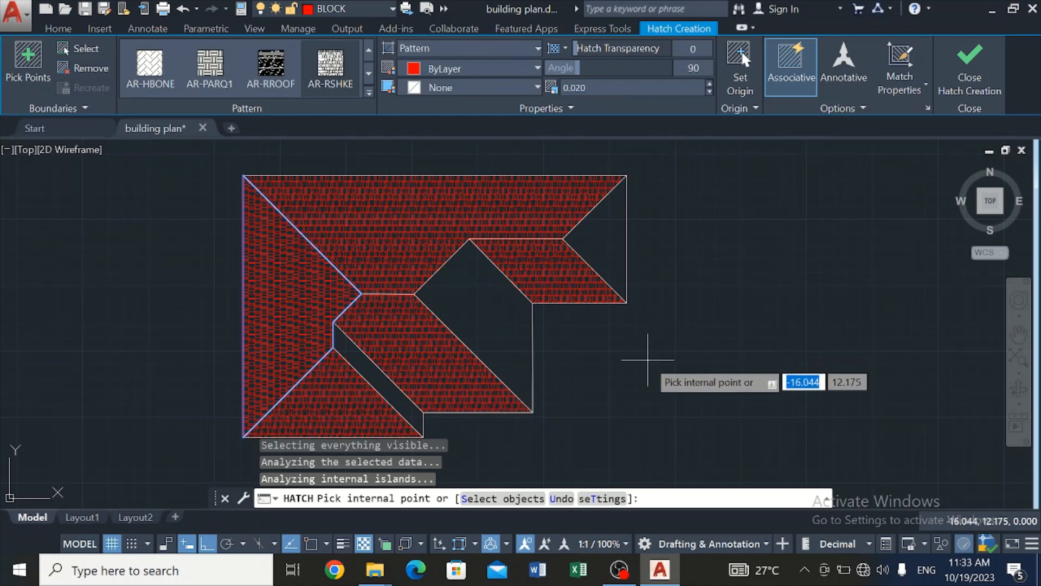
{"action": "scroll", "coordinate": [417, 388], "scroll_direction": "up", "scroll_amount": 2}
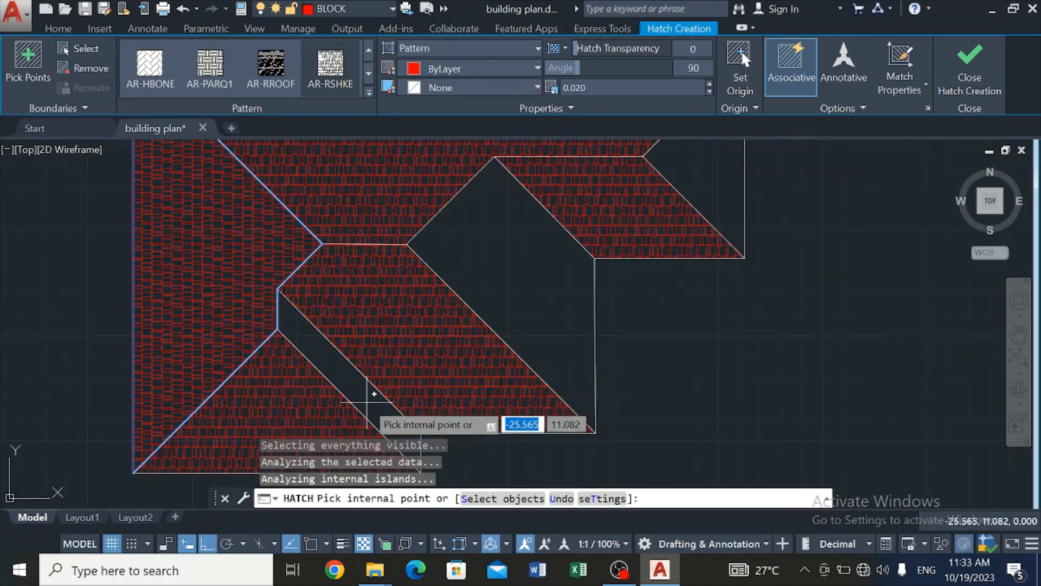
{"action": "left_click", "coordinate": [363, 391]}
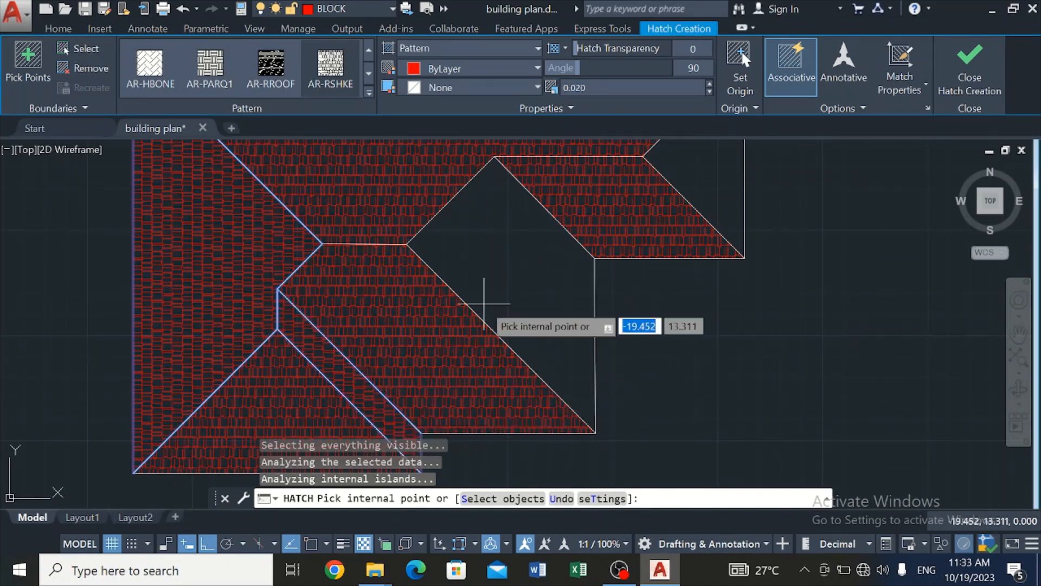
{"action": "left_click", "coordinate": [484, 287]}
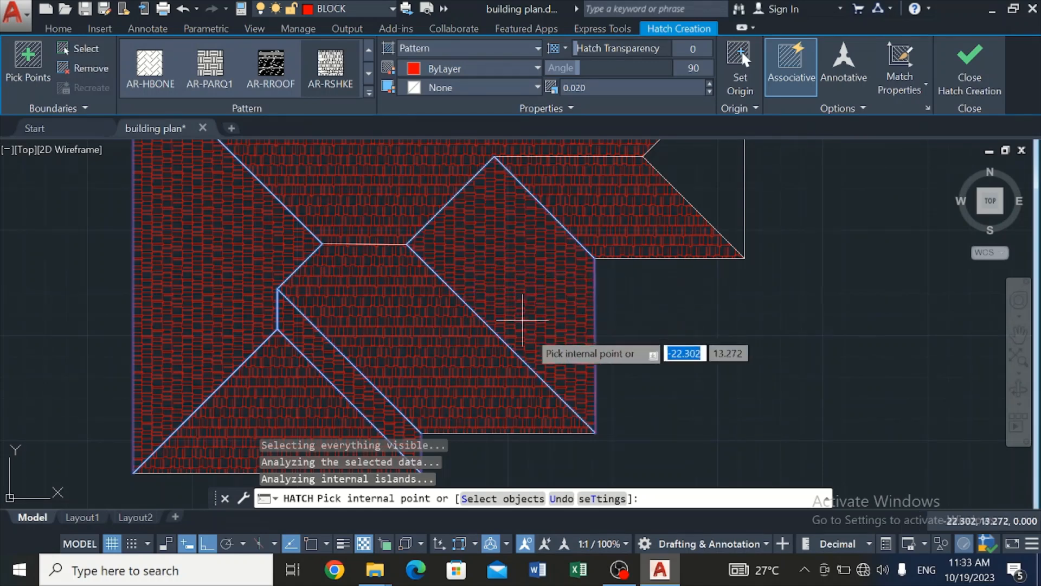
{"action": "scroll", "coordinate": [644, 314], "scroll_direction": "down", "scroll_amount": 5}
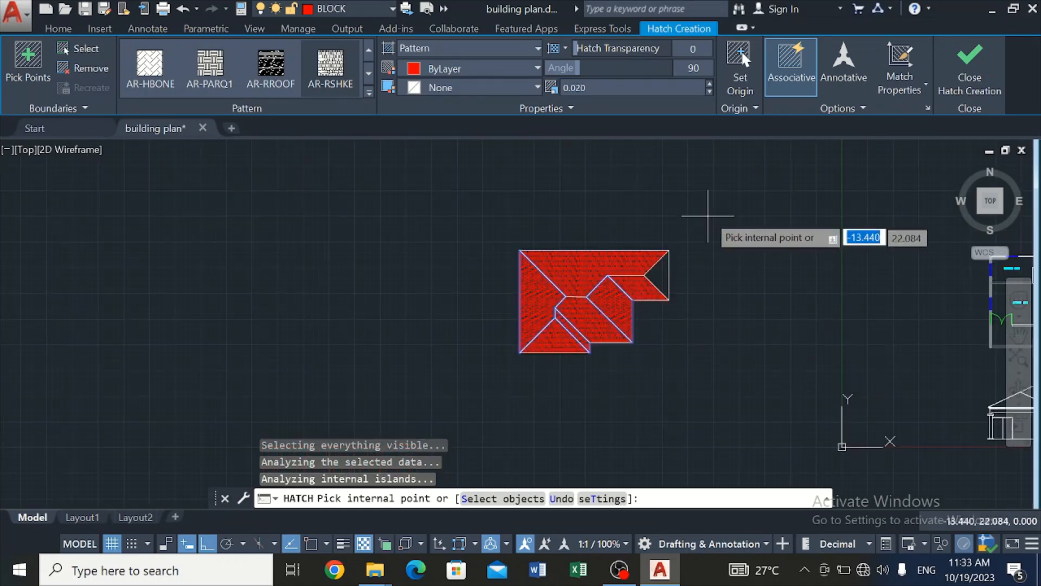
{"action": "scroll", "coordinate": [715, 234], "scroll_direction": "up", "scroll_amount": 6}
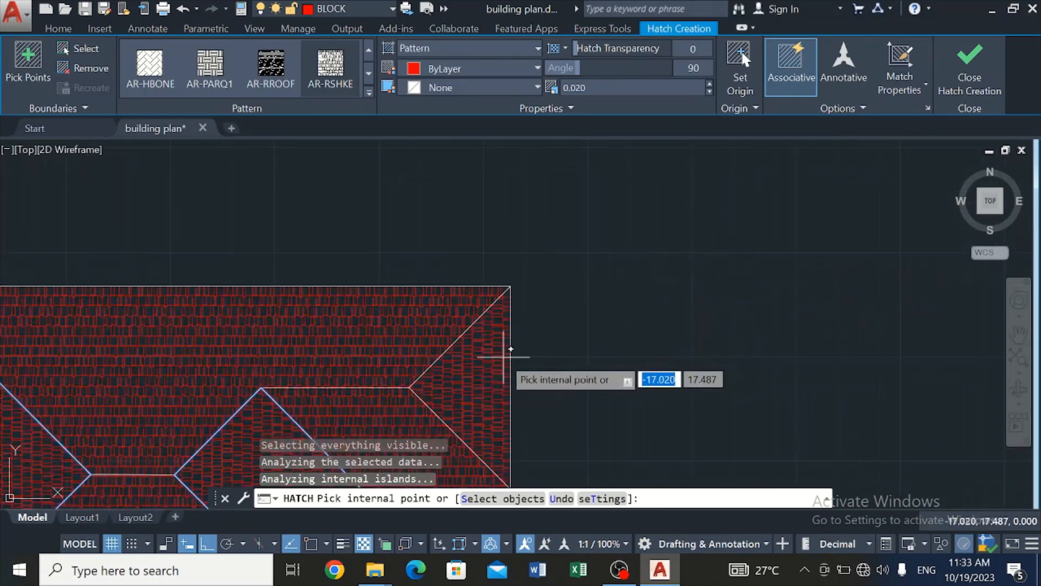
{"action": "scroll", "coordinate": [670, 235], "scroll_direction": "down", "scroll_amount": 2}
{"action": "scroll", "coordinate": [665, 241], "scroll_direction": "down", "scroll_amount": 4}
{"action": "scroll", "coordinate": [660, 288], "scroll_direction": "up", "scroll_amount": 4}
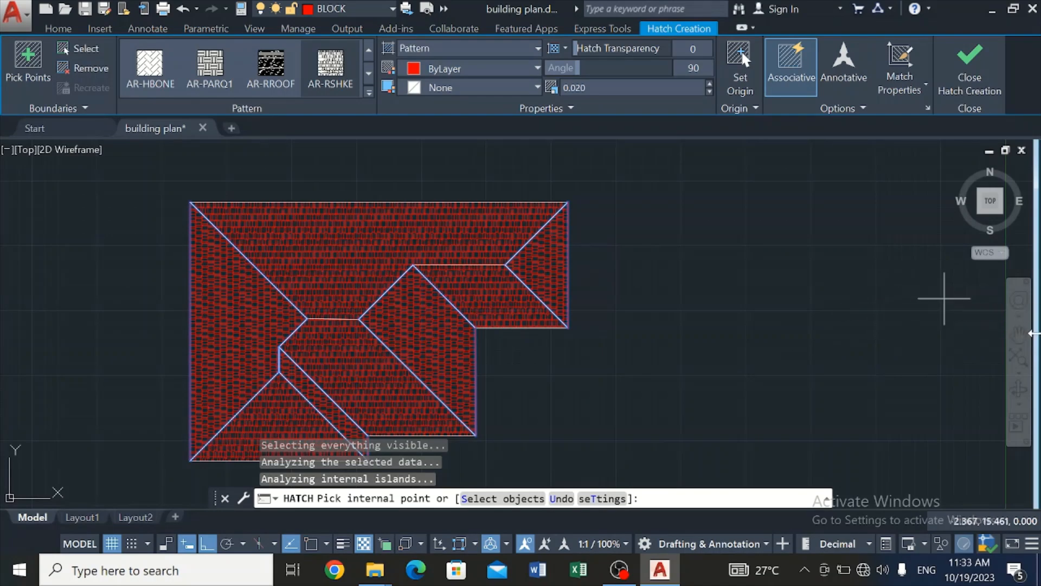
{"action": "left_click", "coordinate": [1018, 334]}
{"action": "mouse_move", "coordinate": [857, 342]}
{"action": "left_mouse_down"}
{"action": "mouse_move", "coordinate": [895, 323]}
{"action": "mouse_move", "coordinate": [946, 324]}
{"action": "left_mouse_up"}
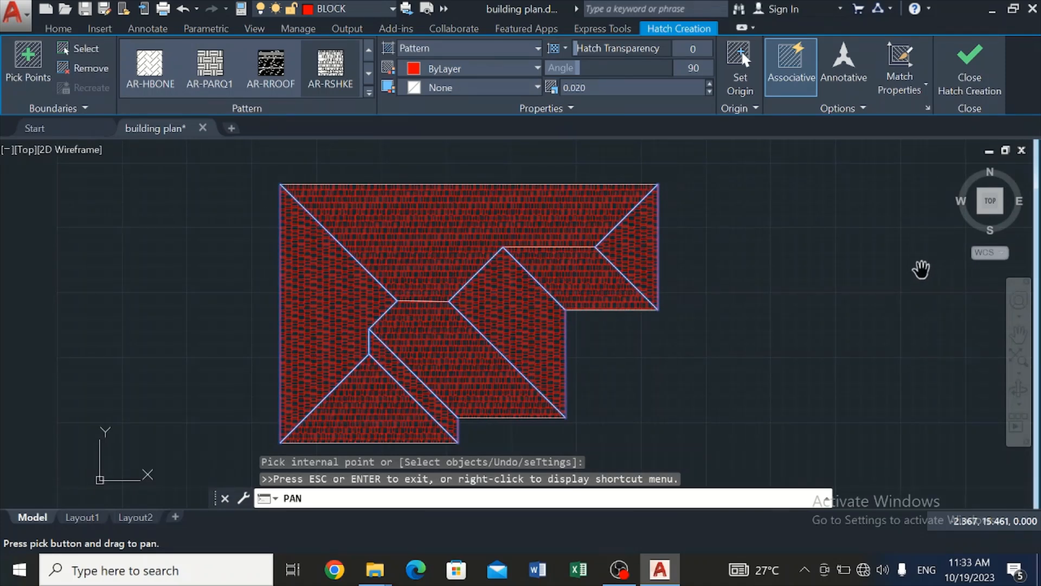
{"action": "key", "text": "Escape"}
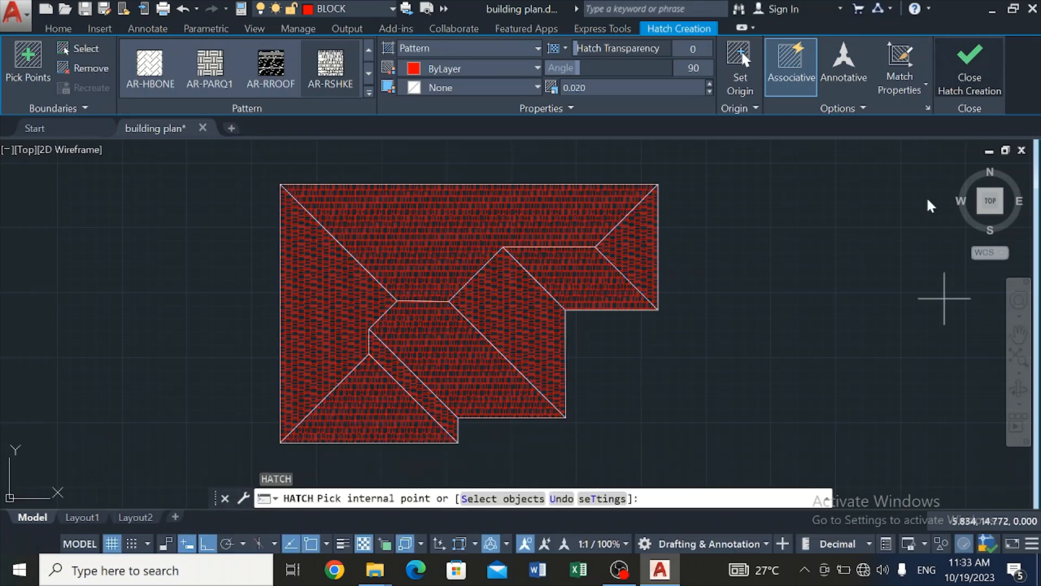